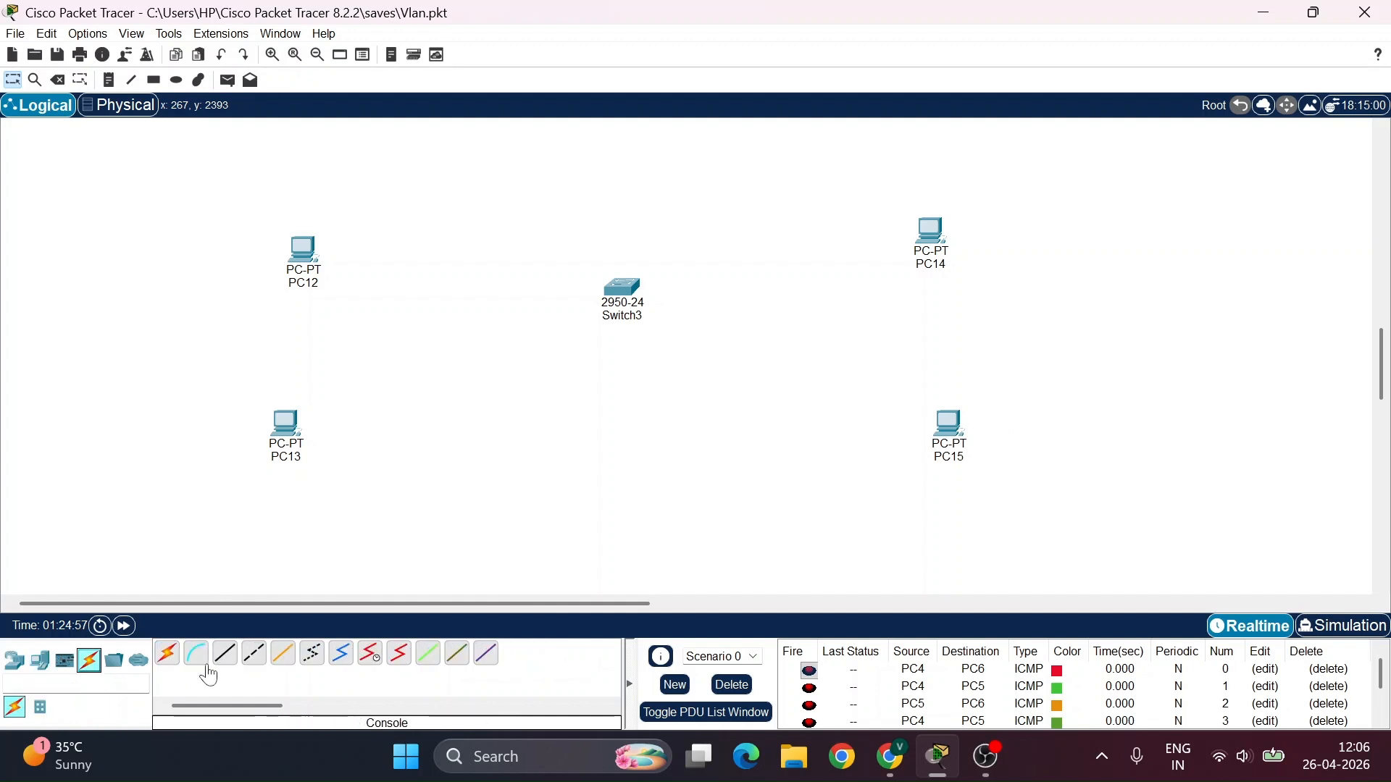
Connect FastEthernet0/1 of Switch3 to FastEthernet0 of PC12 with a copper straight-through cable
left_click(224, 653)
left_click(623, 291)
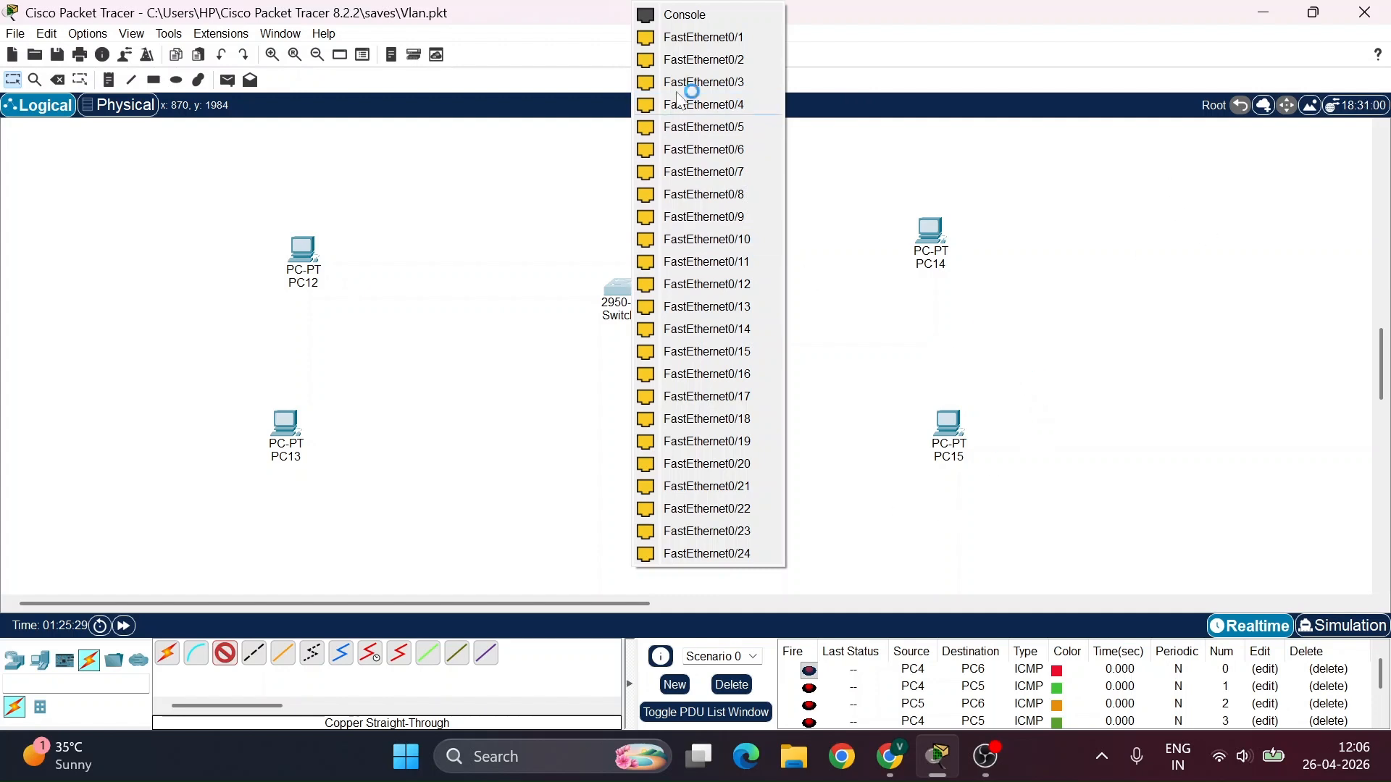
left_click(700, 37)
left_click(303, 249)
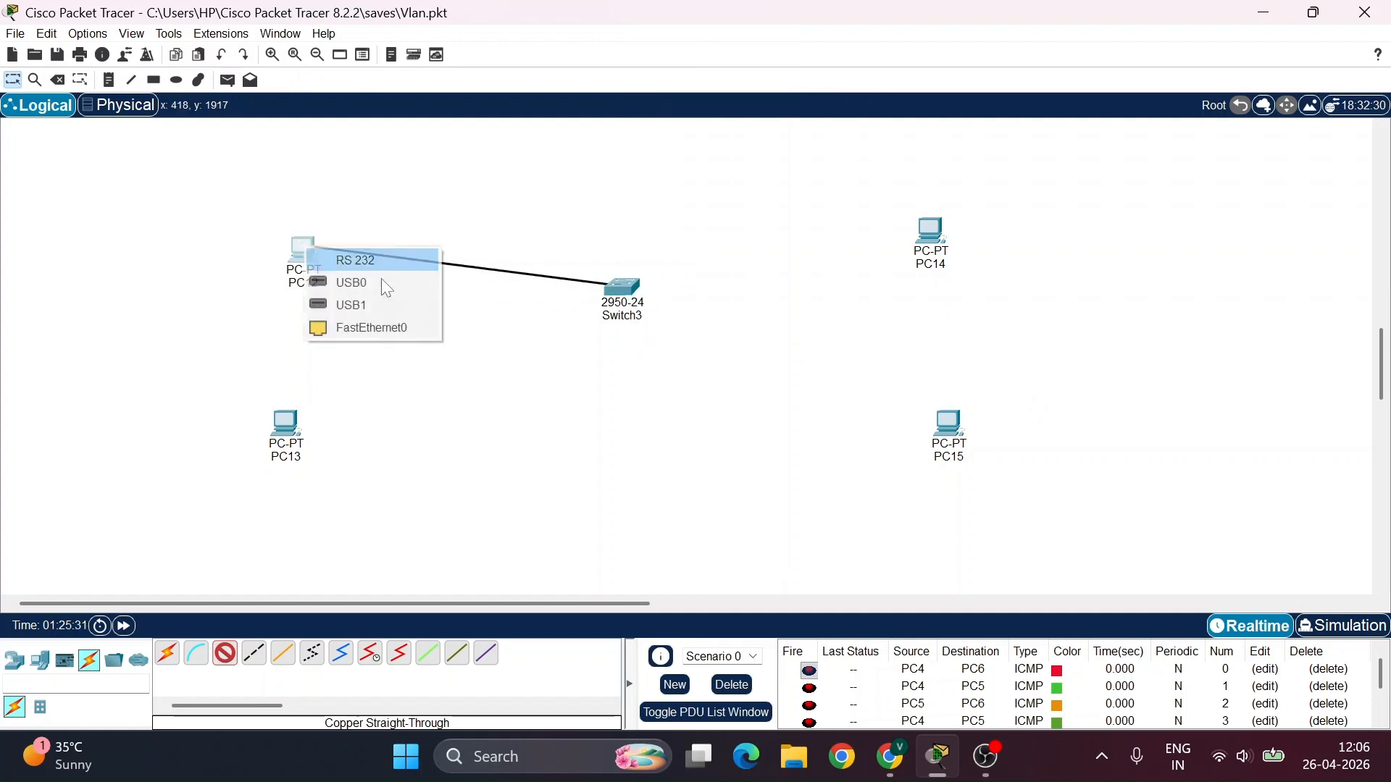
left_click(386, 332)
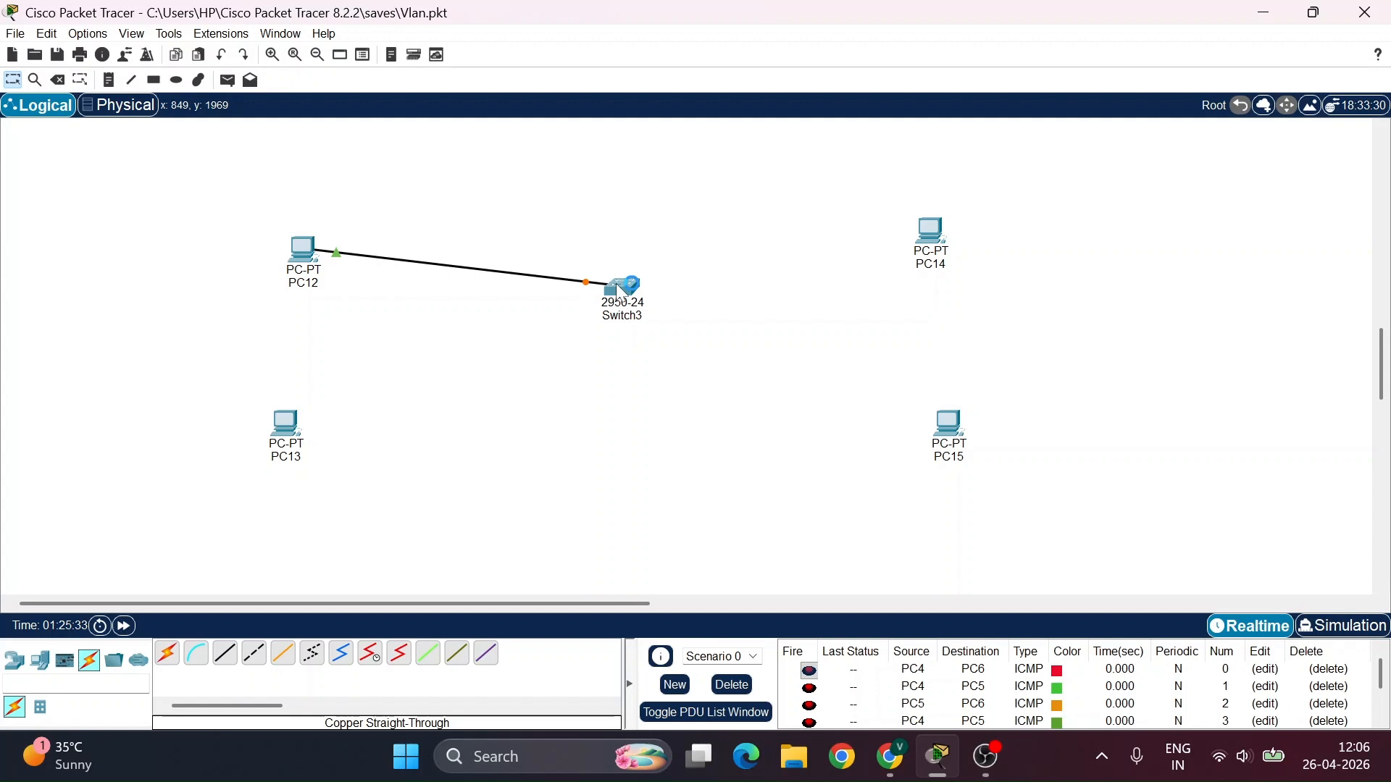
Connect FastEthernet0/2 of Switch3 to PC13 with a copper straight-through cable and move PC13 slightly toward the switch
left_click(225, 653)
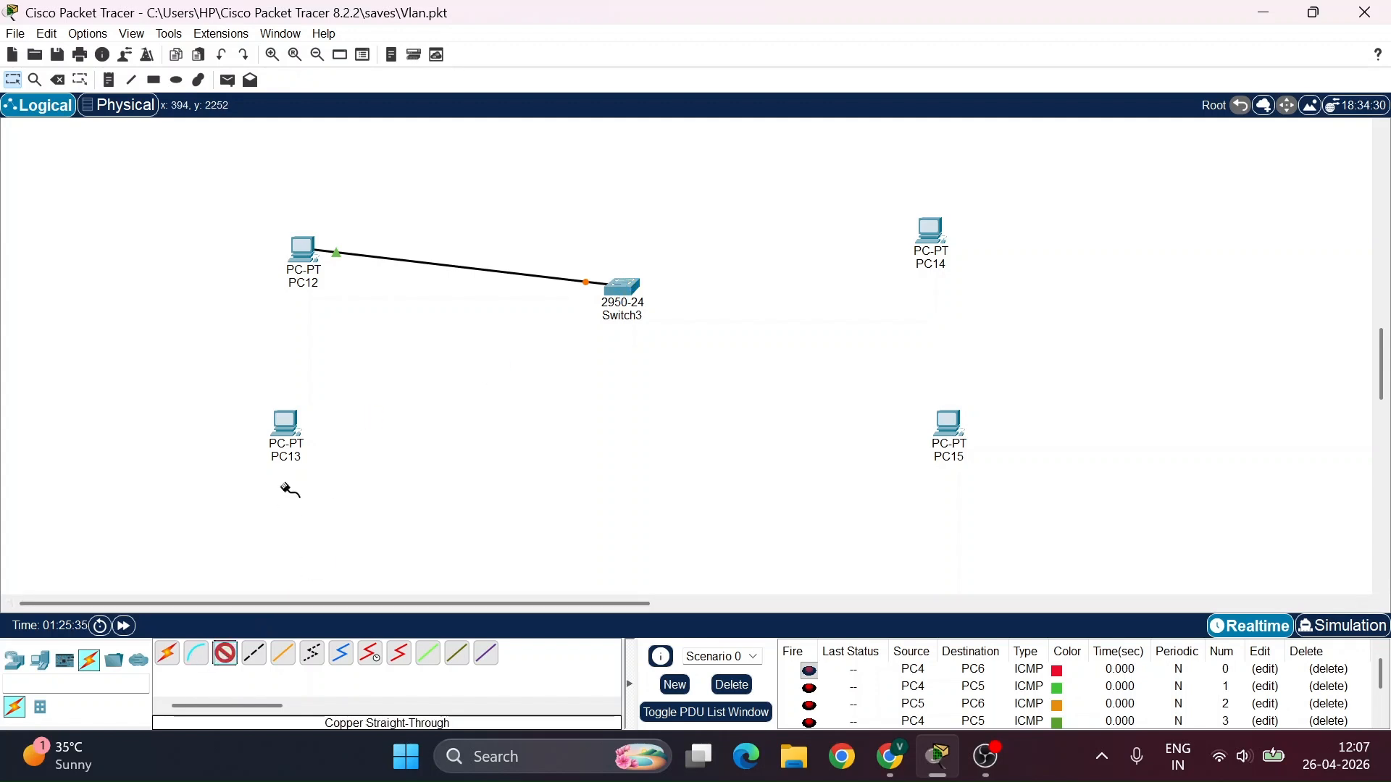
left_click(601, 300)
left_click(724, 42)
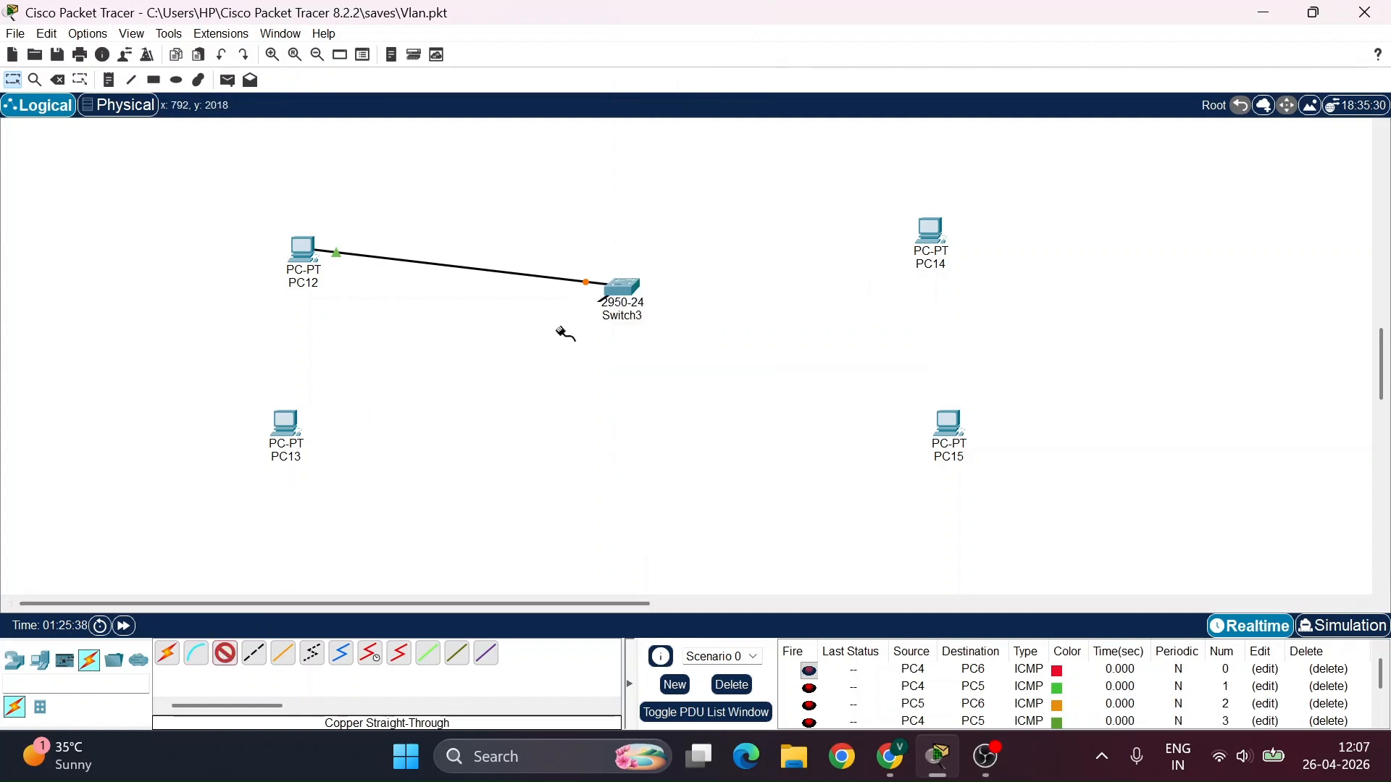
left_click(295, 434)
left_click(352, 506)
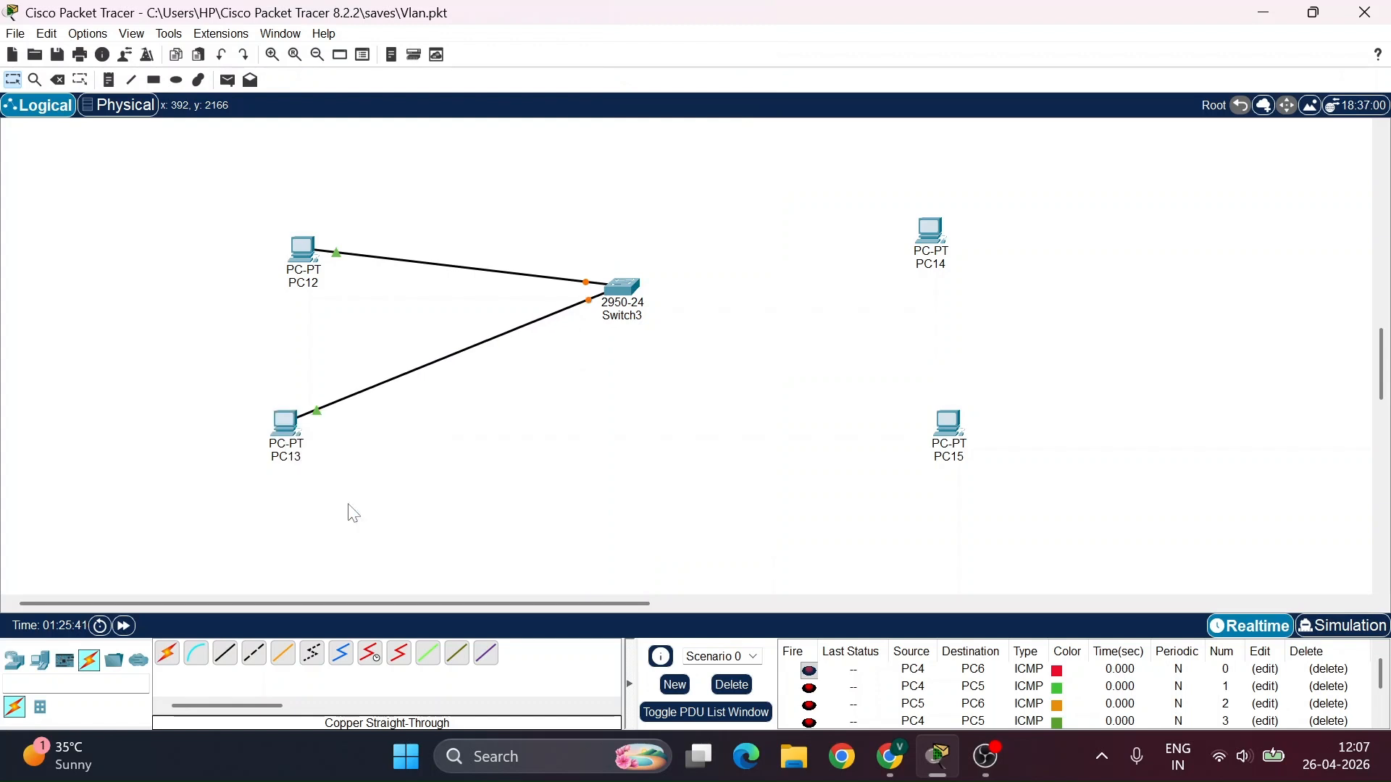
left_click_drag(287, 452, 312, 452)
Connect FastEthernet0/3 of Switch3 to FastEthernet0 of PC14 with a copper straight-through cable
left_click(226, 654)
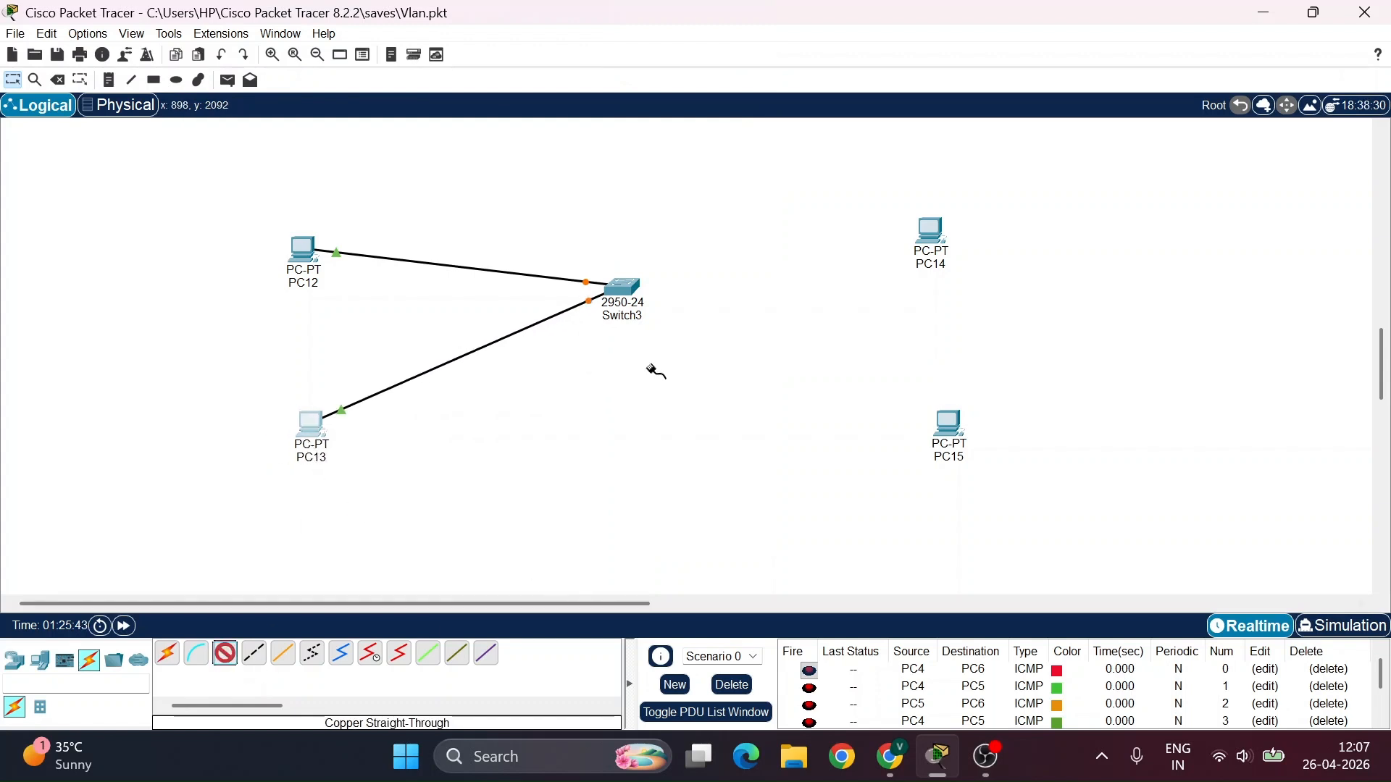
left_click(624, 290)
left_click(695, 35)
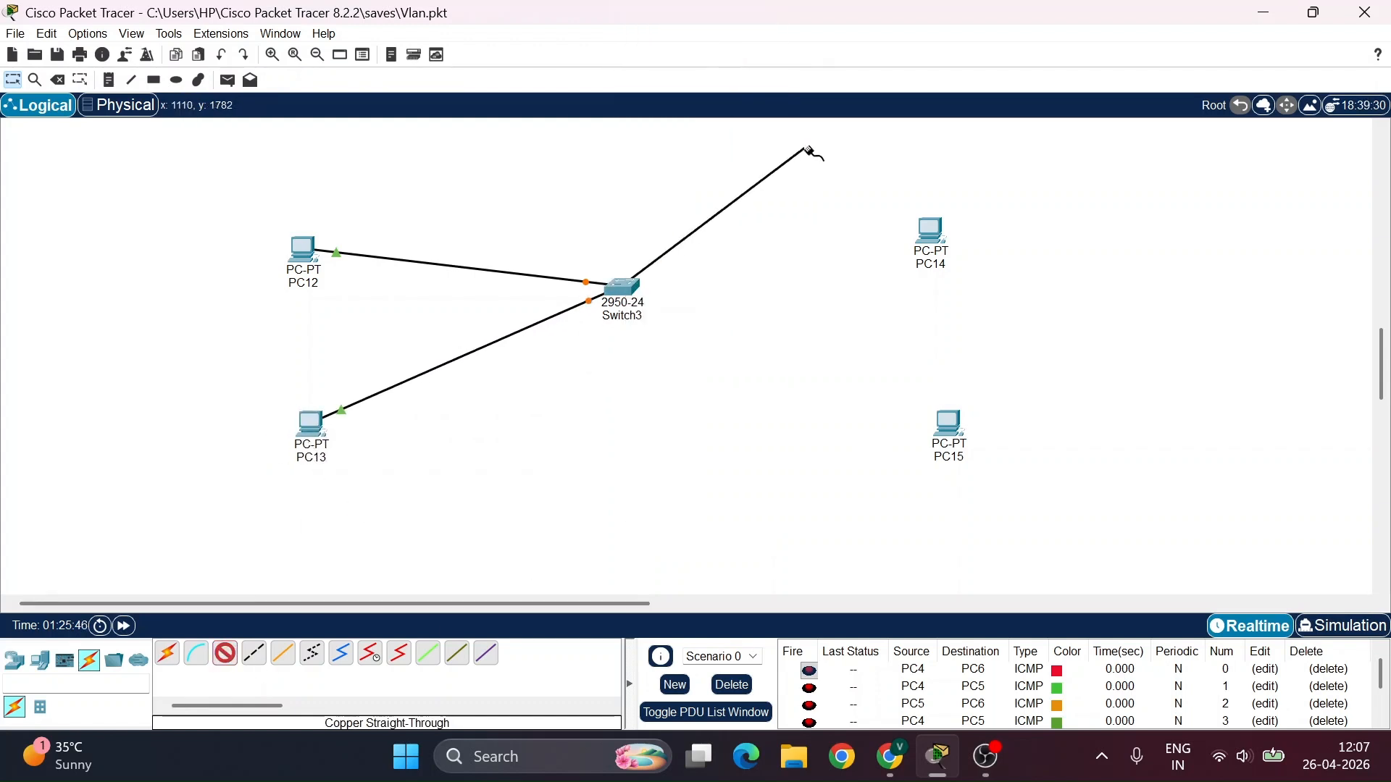
left_click(924, 233)
left_click(959, 318)
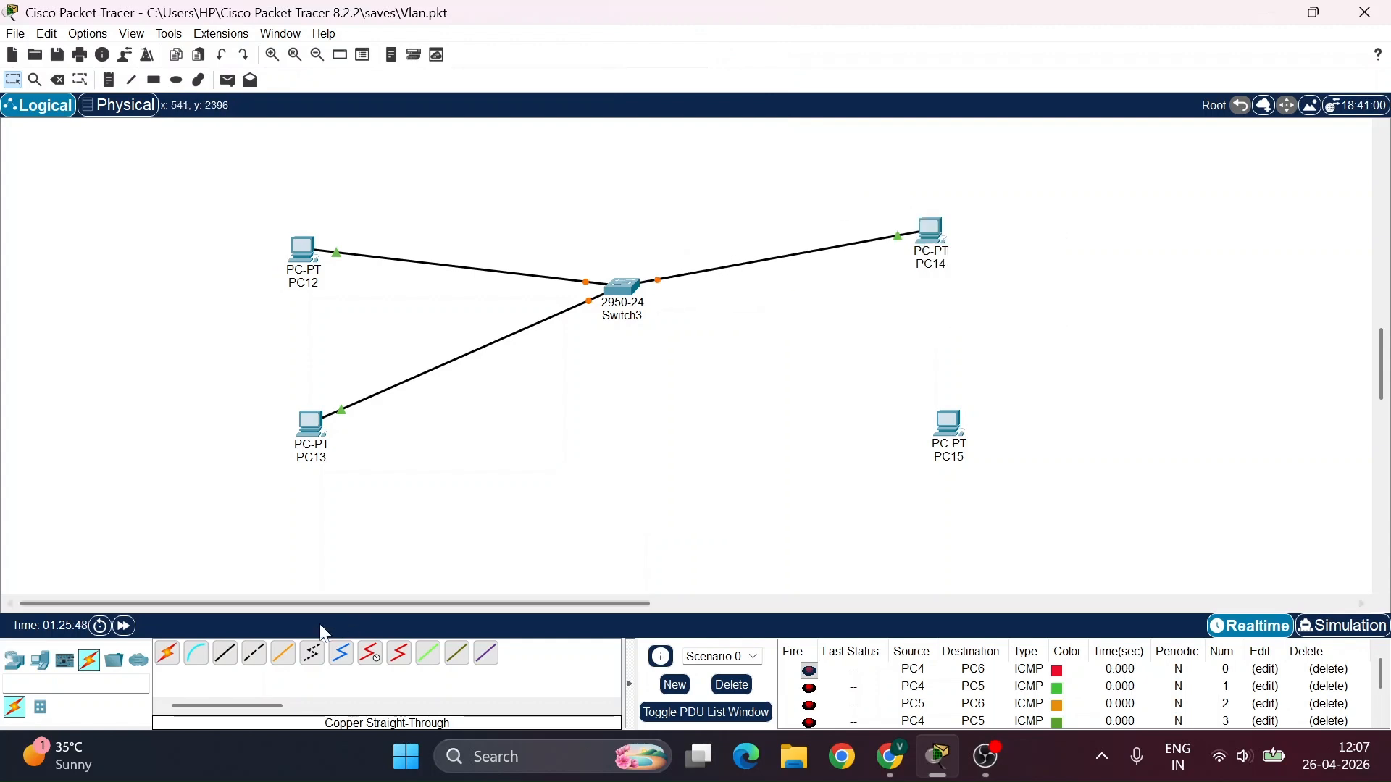
Connect FastEthernet0/4 of Switch3 to FastEthernet0 of PC15 with a copper straight-through cable
left_click(219, 658)
left_click(623, 291)
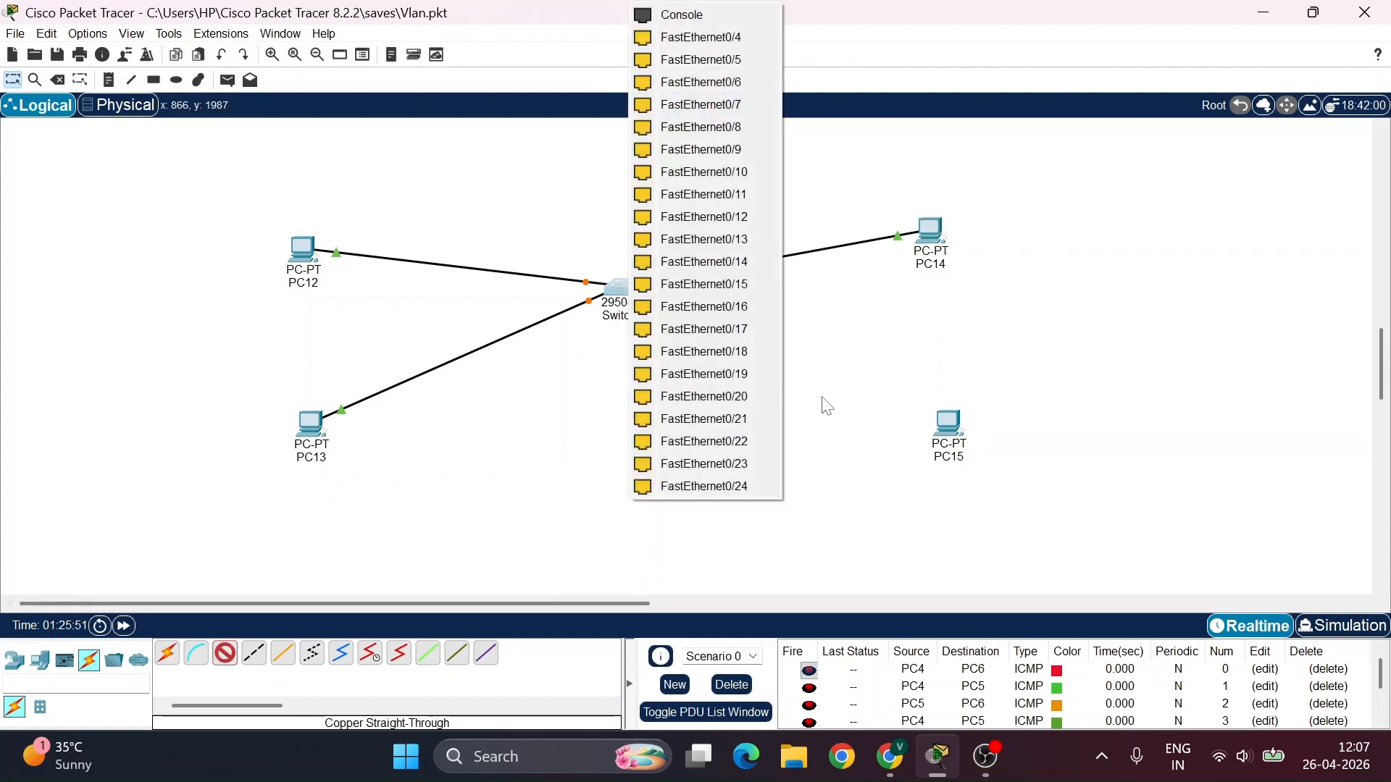
left_click(700, 27)
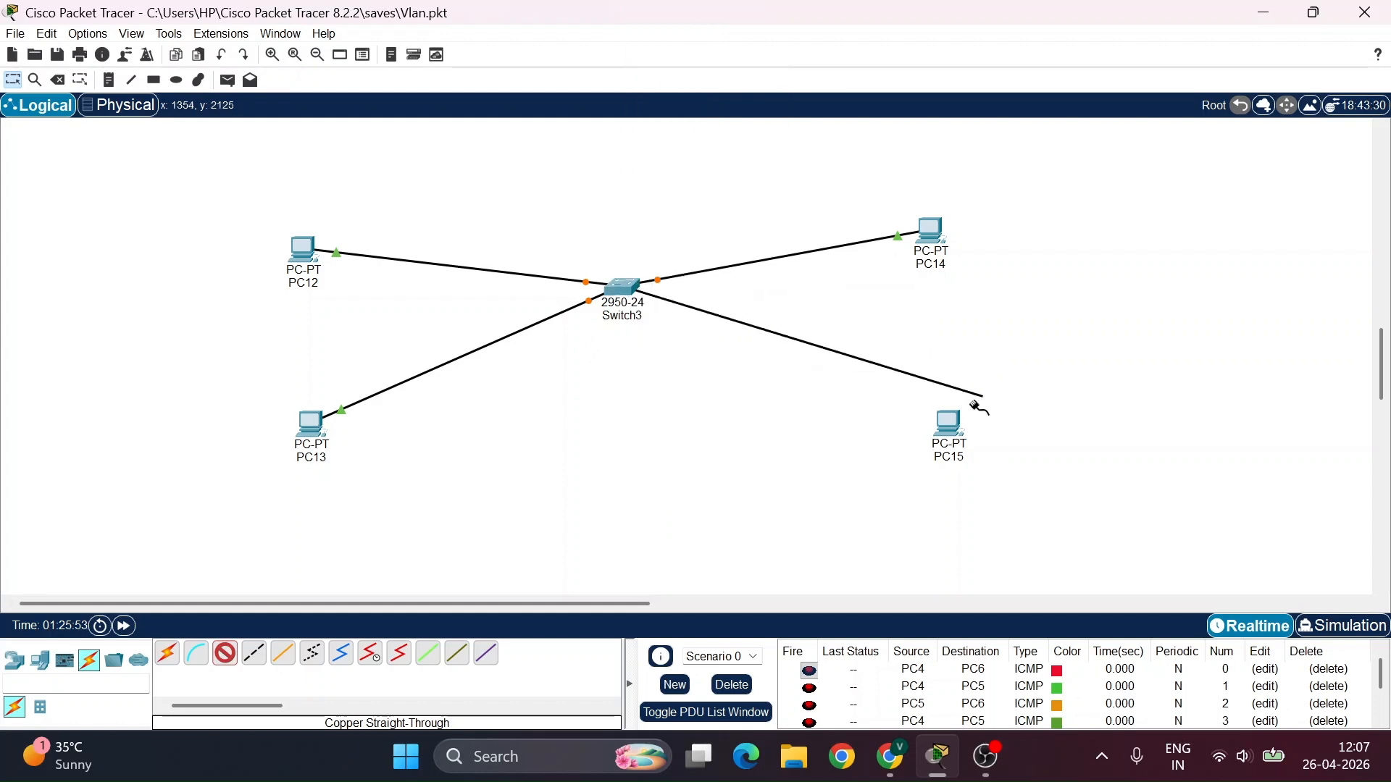
left_click(949, 421)
left_click(980, 499)
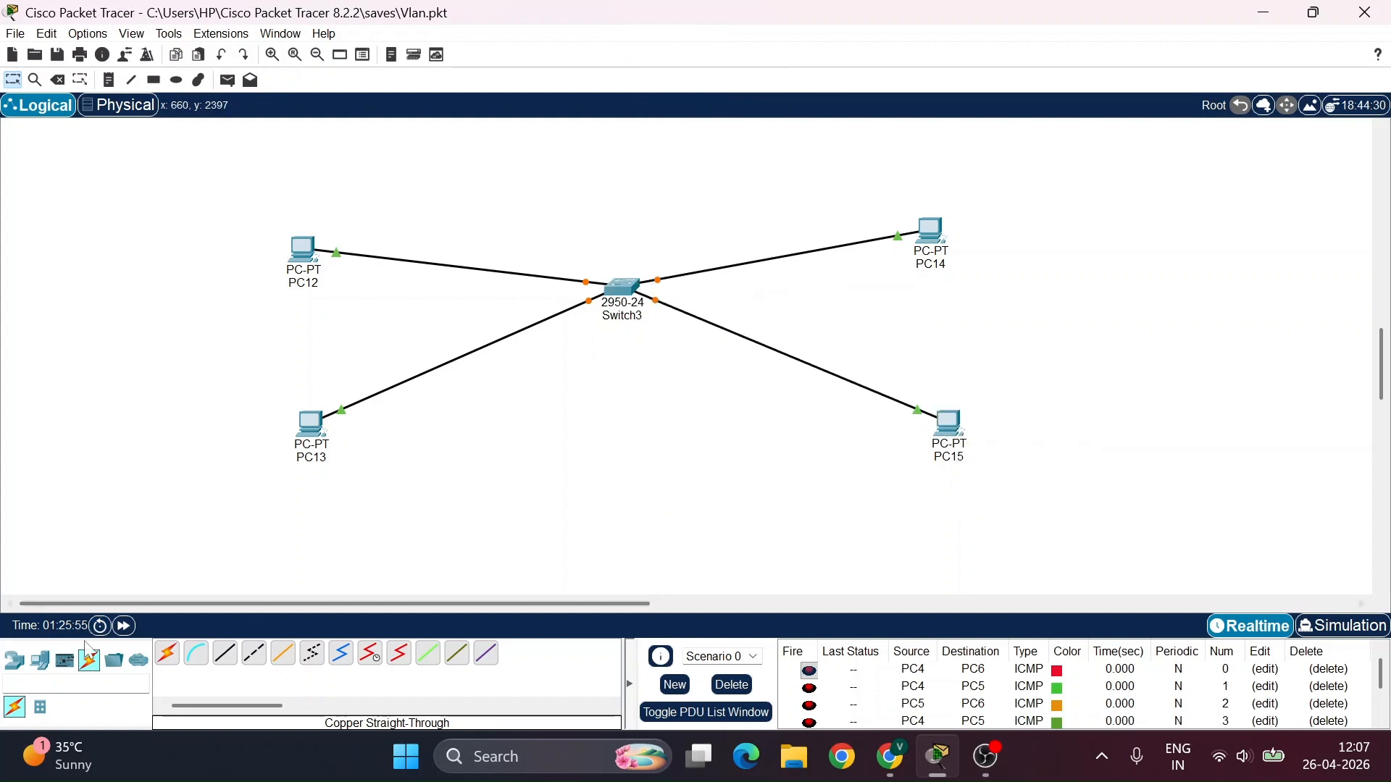
Add a 2621XM router to the workspace directly above Switch3
left_click(15, 660)
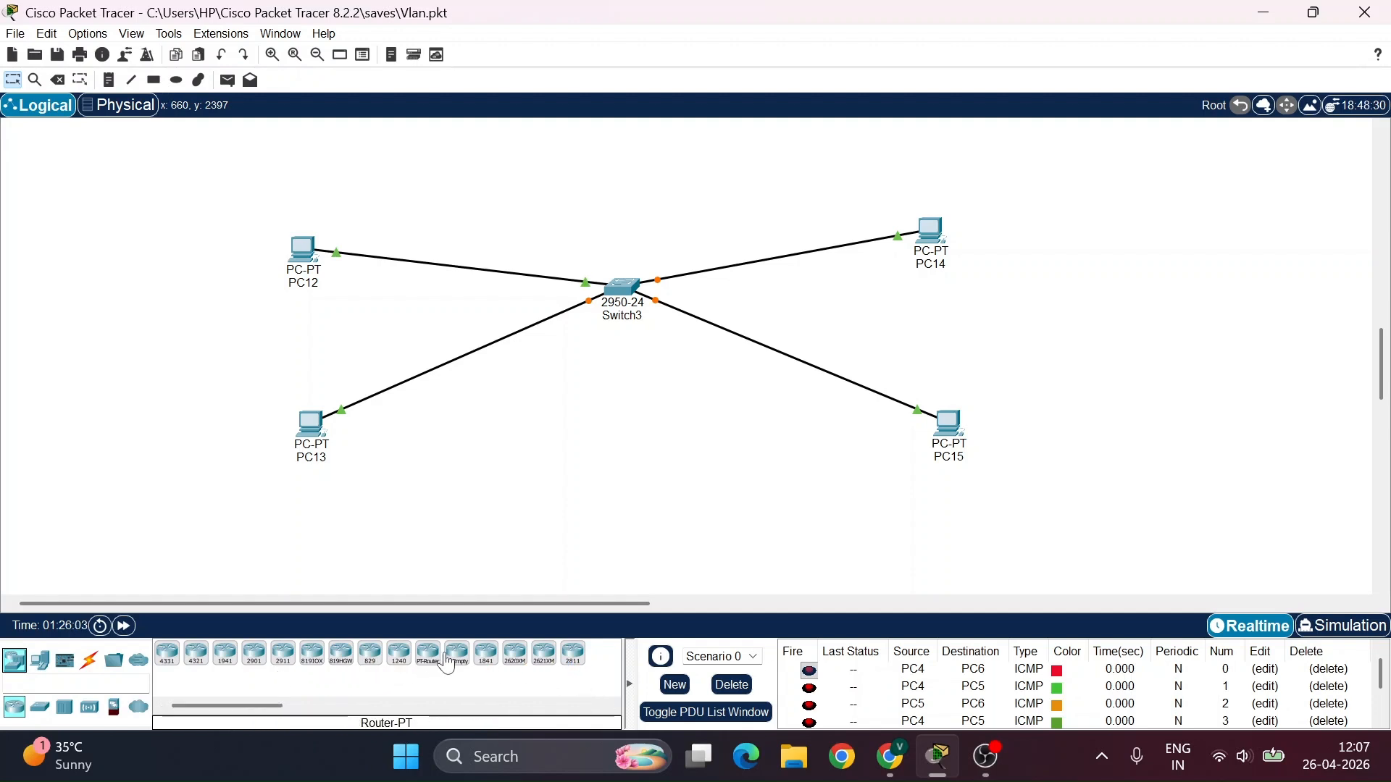
left_click_drag(544, 655, 622, 181)
scroll(611, 491, "up", 1)
scroll(588, 516, "down", 3)
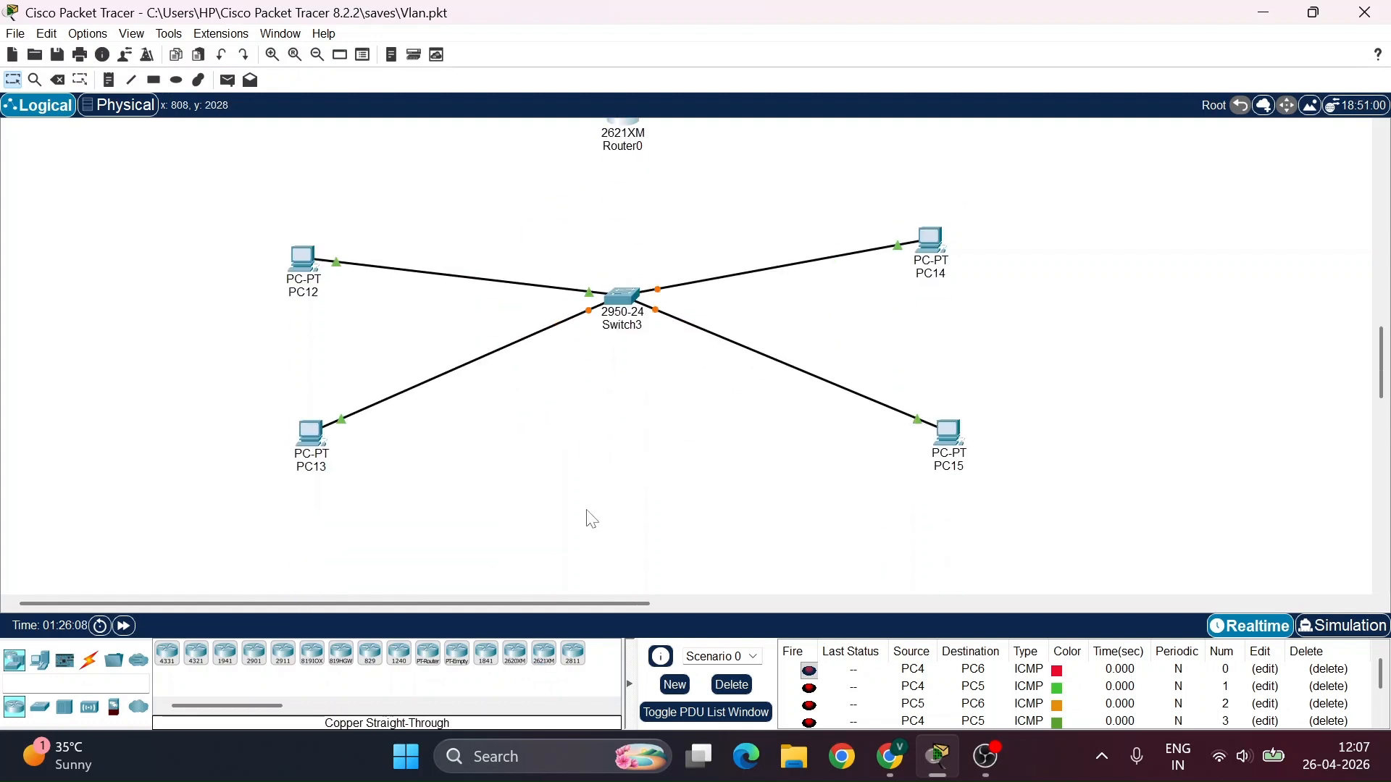
Shift PC12, PC13 and PC15 slightly to even out the layout around Switch3
left_click_drag(317, 287, 337, 276)
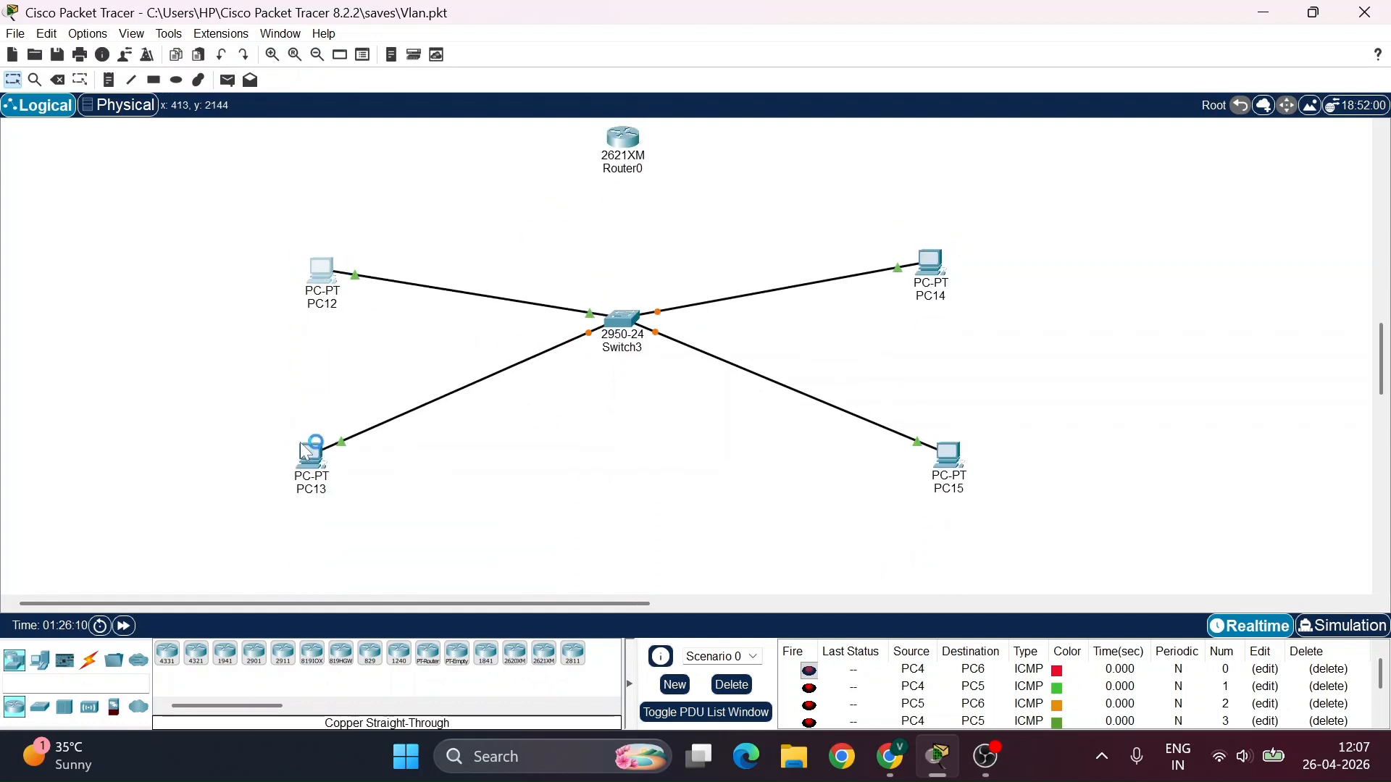
left_click_drag(308, 466, 327, 464)
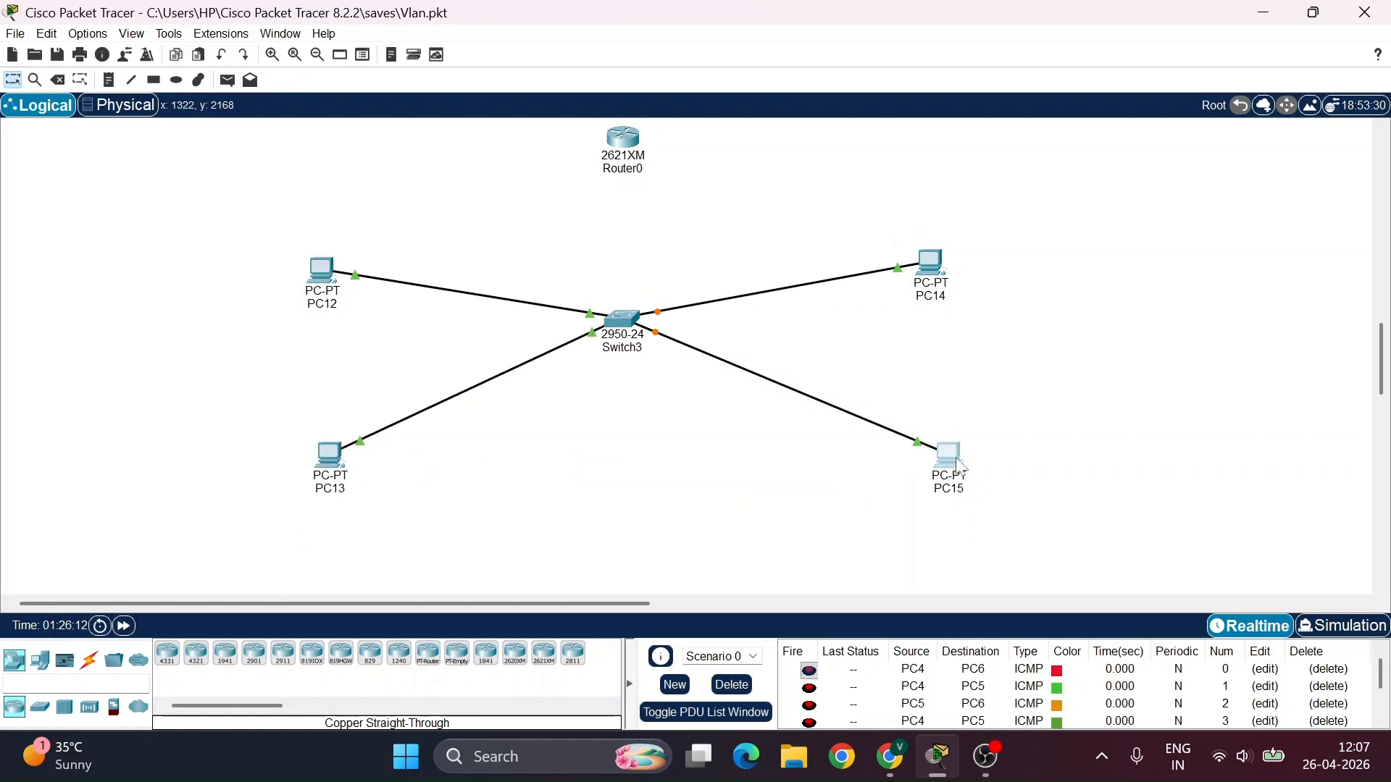
left_click_drag(949, 458, 940, 450)
Open the command line of Switch3 and enter global configuration mode with "en" and "config t"
left_click(623, 319)
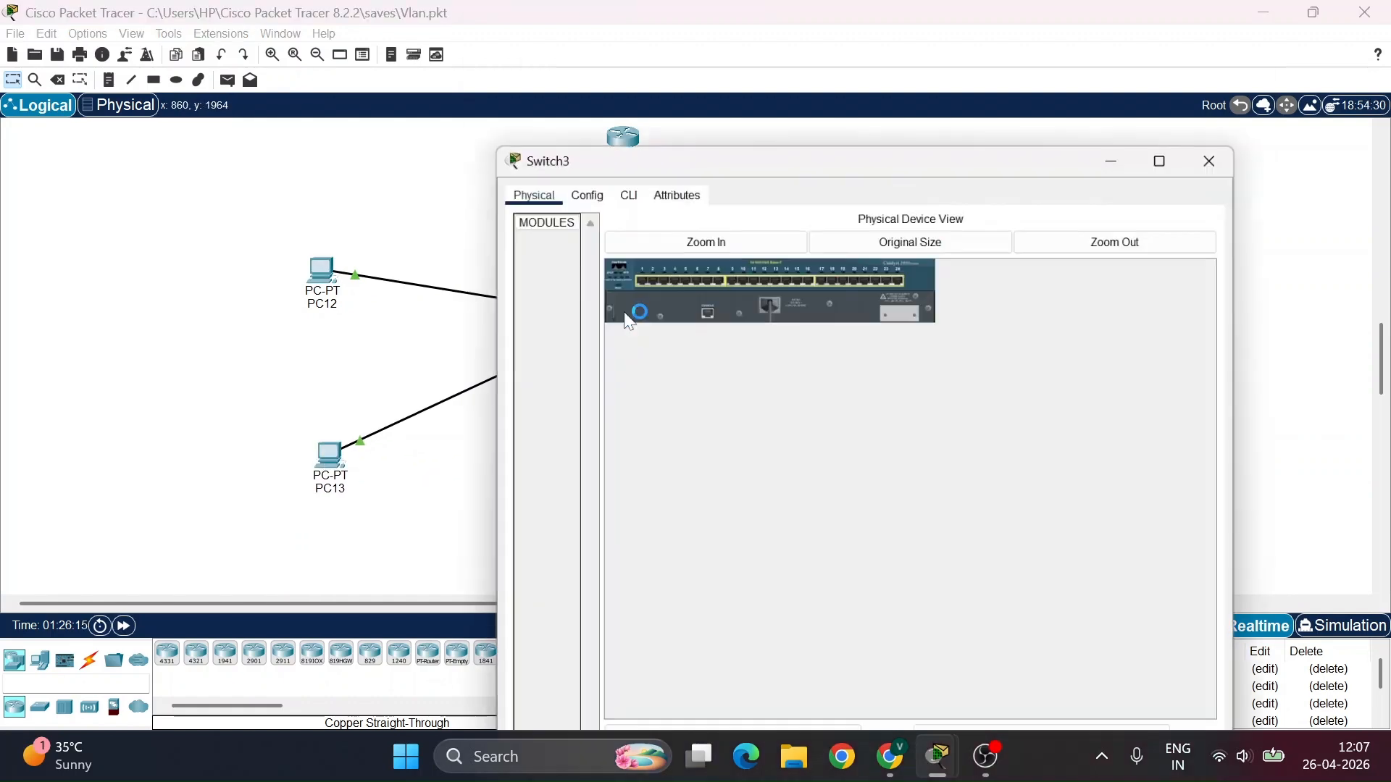
left_click(580, 51)
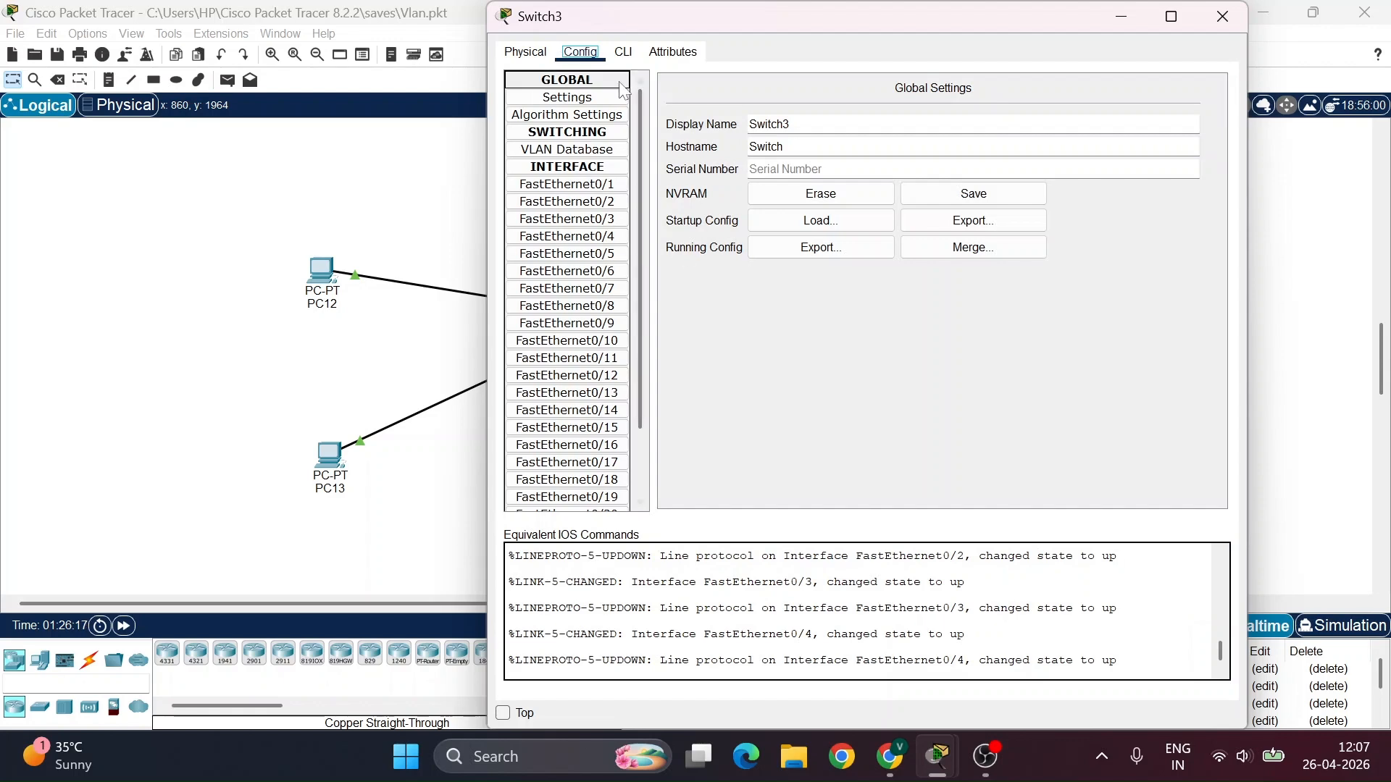
left_click(623, 51)
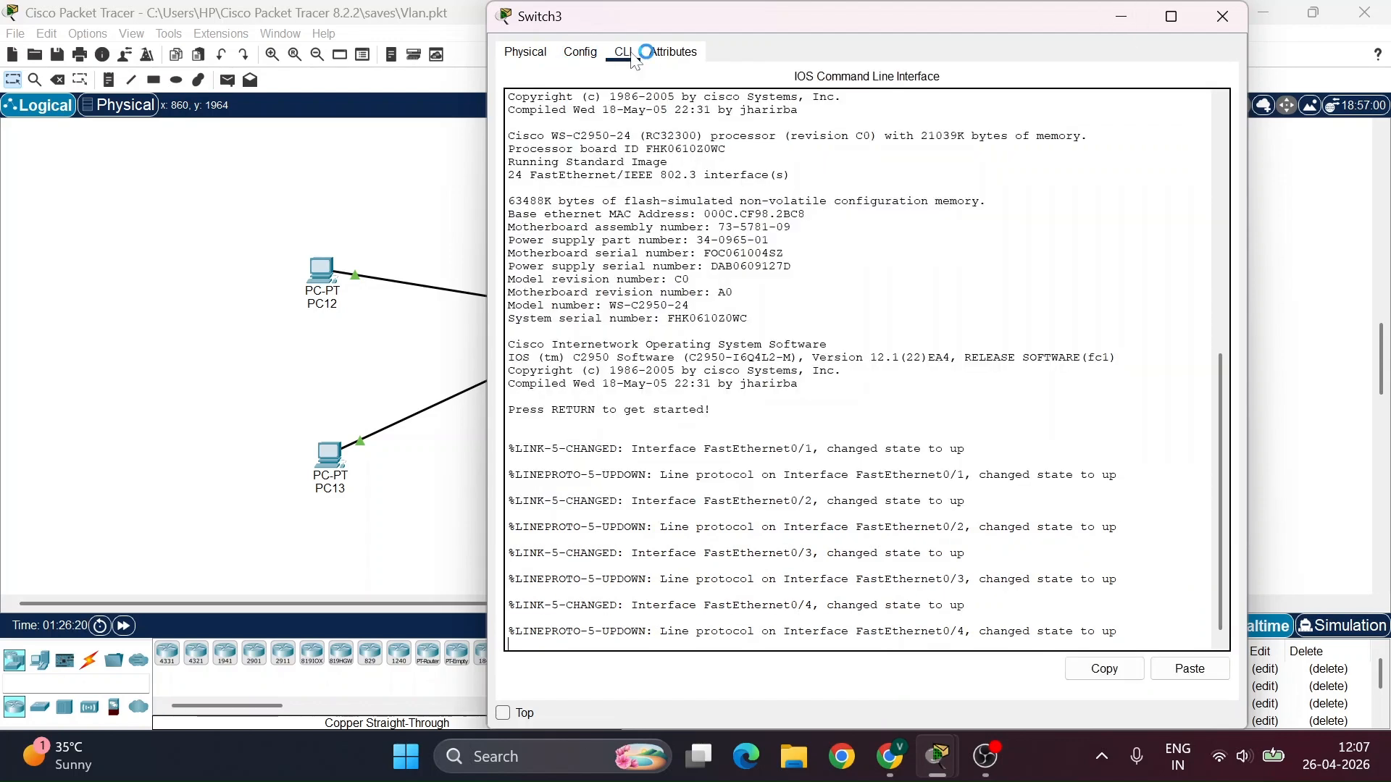
key("Return")
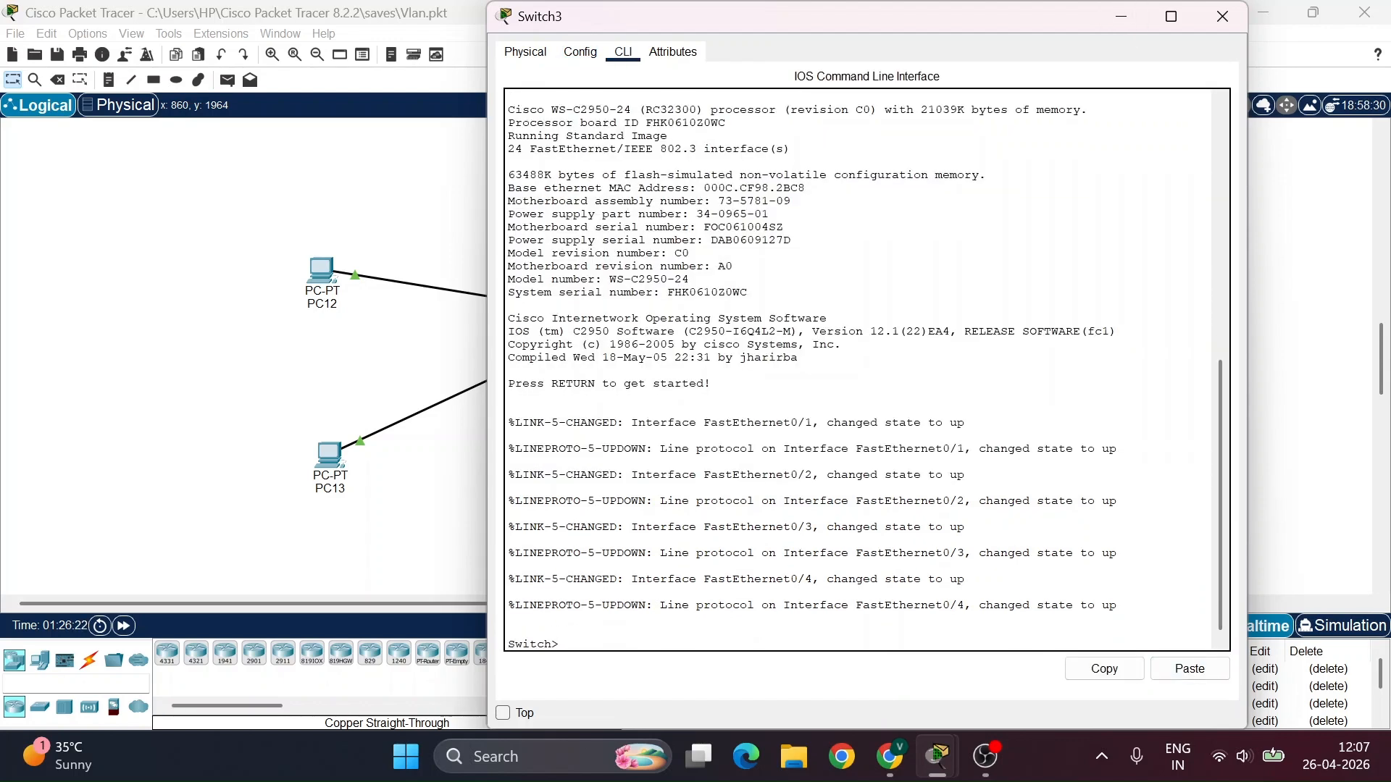
type("en")
key("Return")
type("conf")
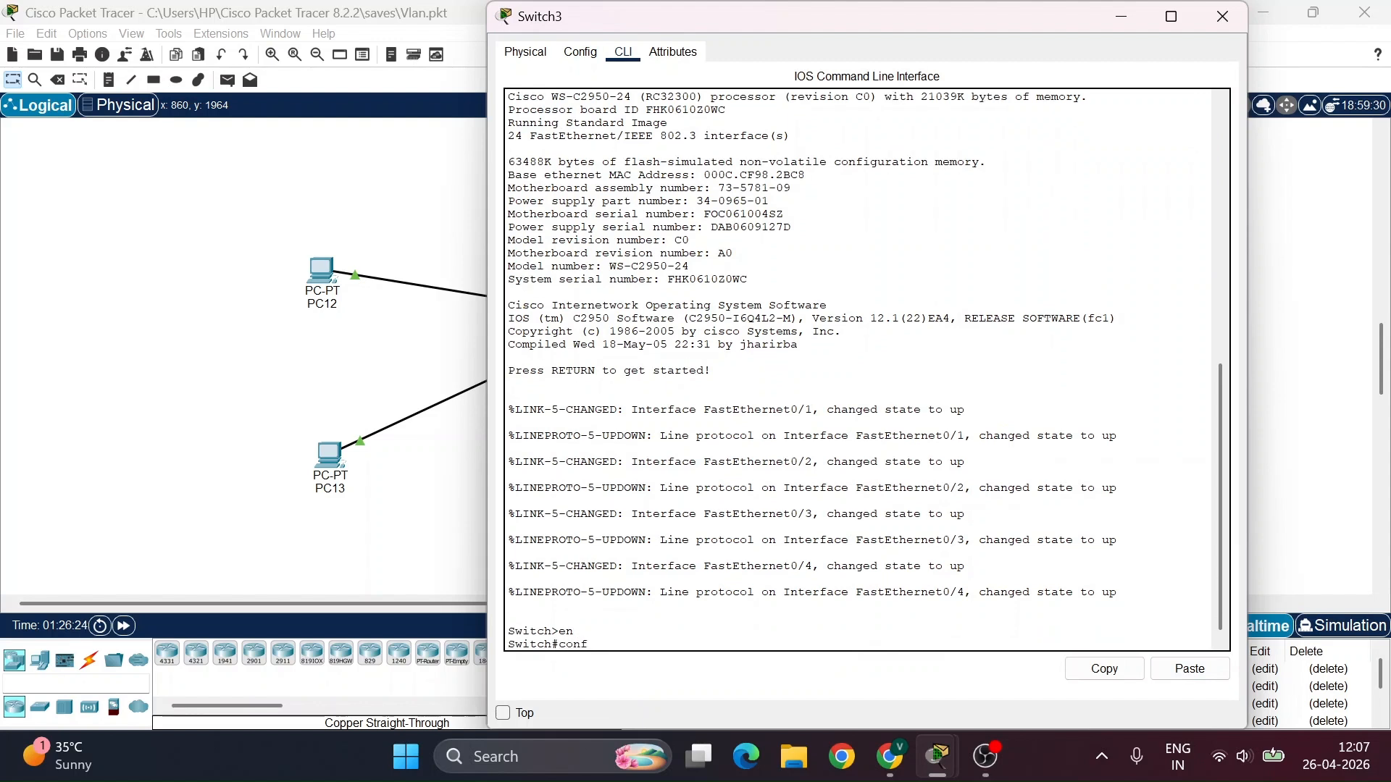
type("ig t")
key("Return")
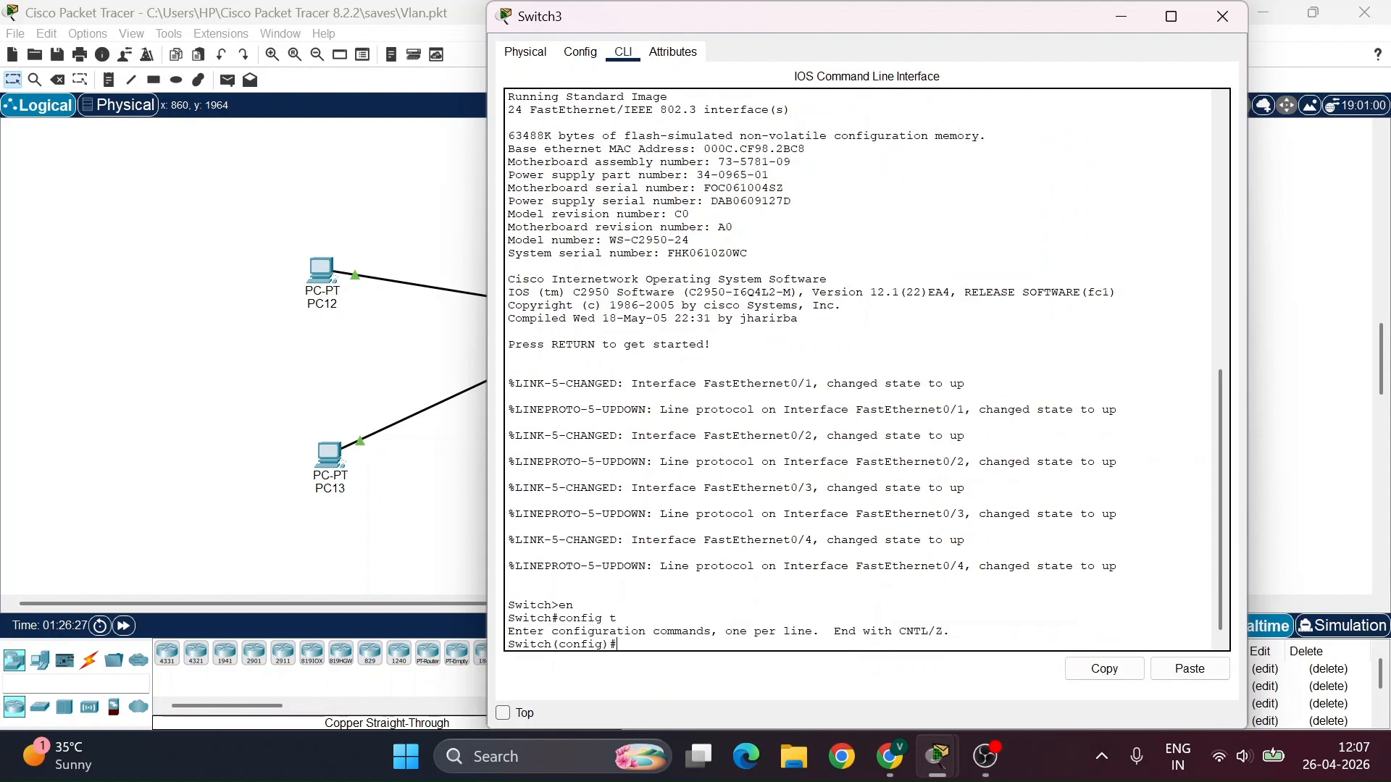
Create VLAN 10 on Switch3 and name it VLAN10
key("BackSpace")
key("BackSpace")
key("BackSpace")
key("BackSpace")
key("BackSpace")
key("BackSpace")
type("vlan 10")
key("Return")
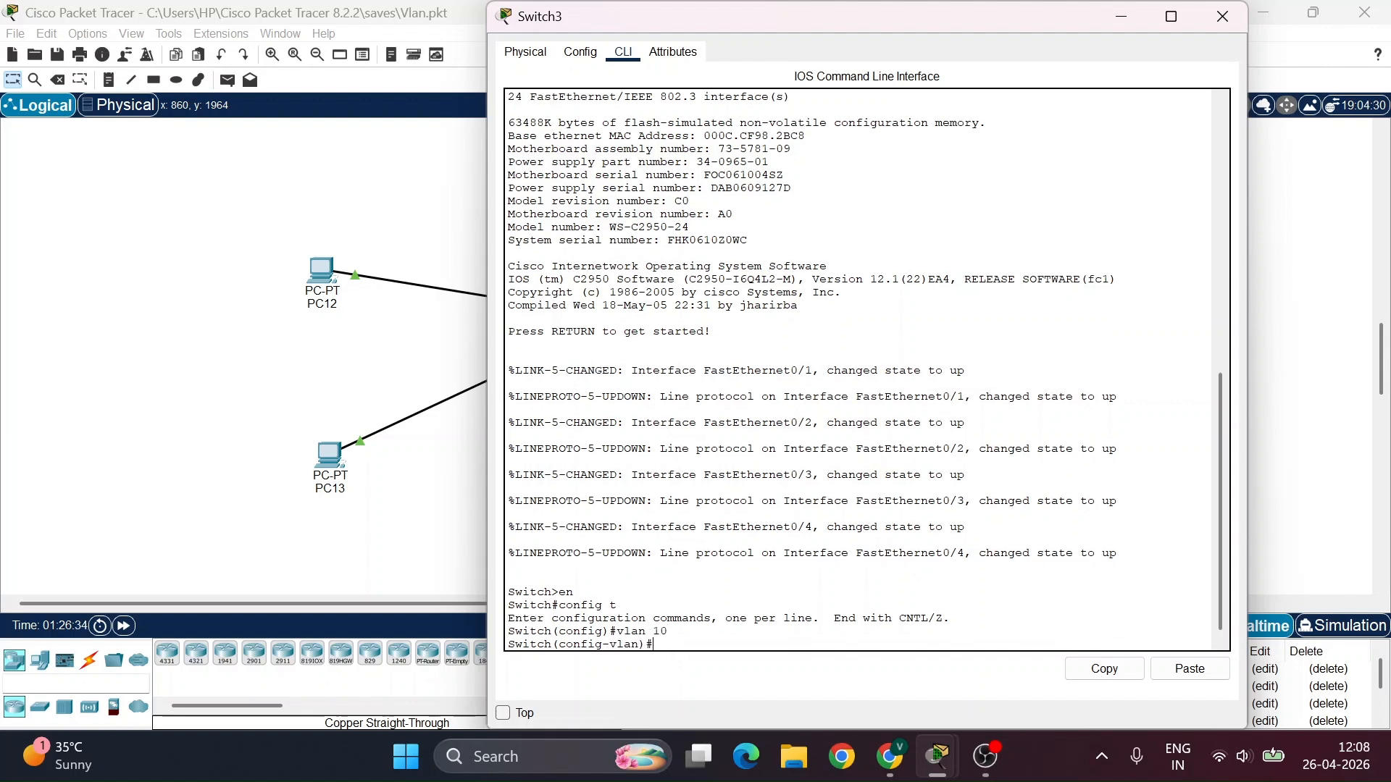
type("int")
type("ame VLAN10")
key("Return")
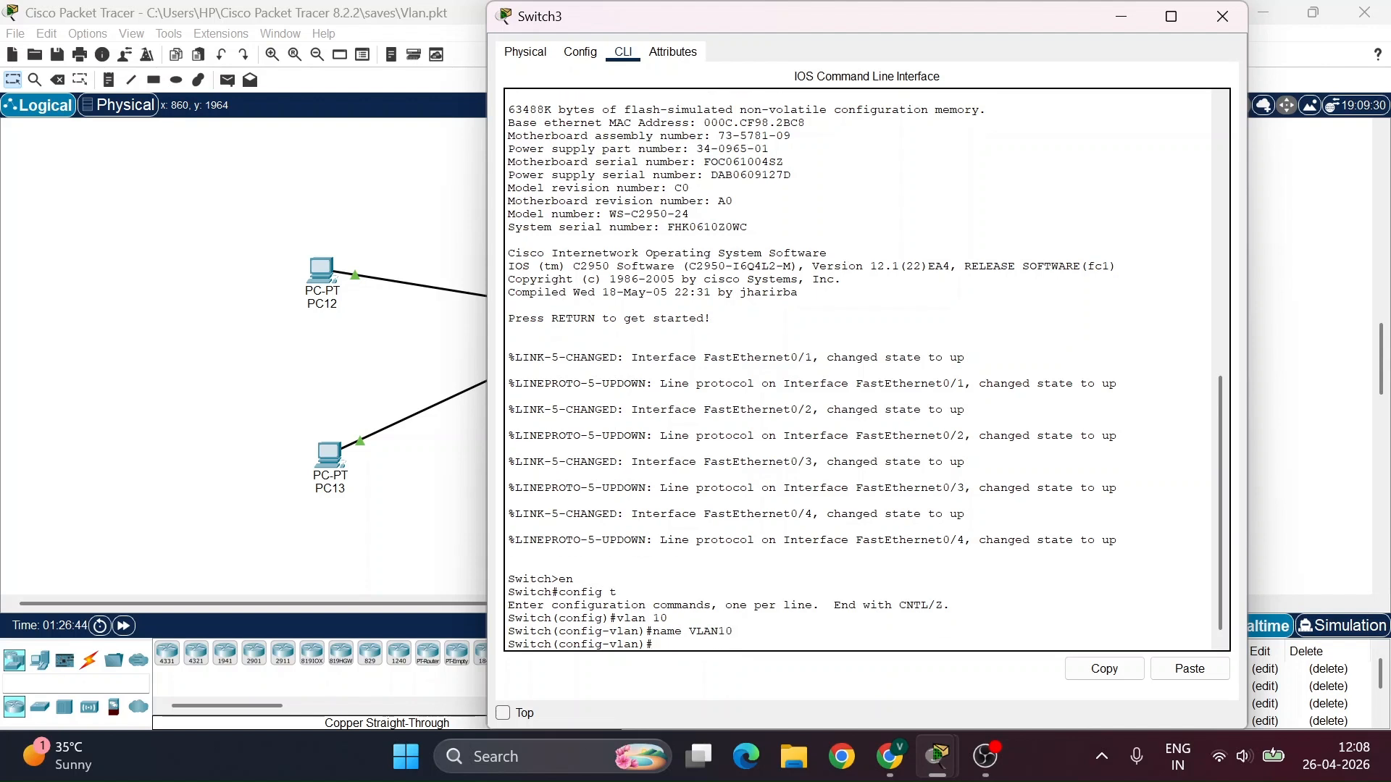
Create VLAN 20 on Switch3 with the name VLAN20 and return to global configuration mode
type("exit")
key("Return")
type("vlan 10")
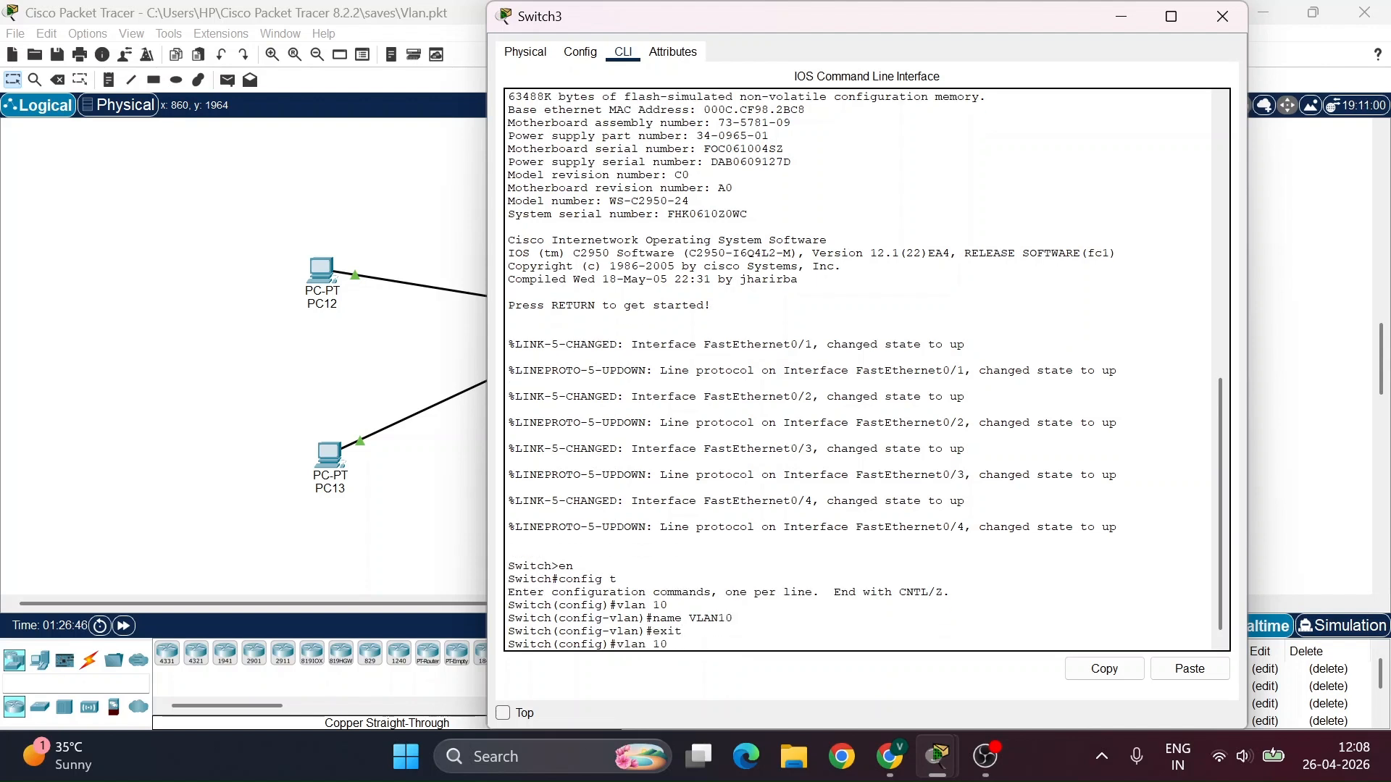
key("Left")
key("BackSpace")
type("2")
key("Return")
type("name VLAN10")
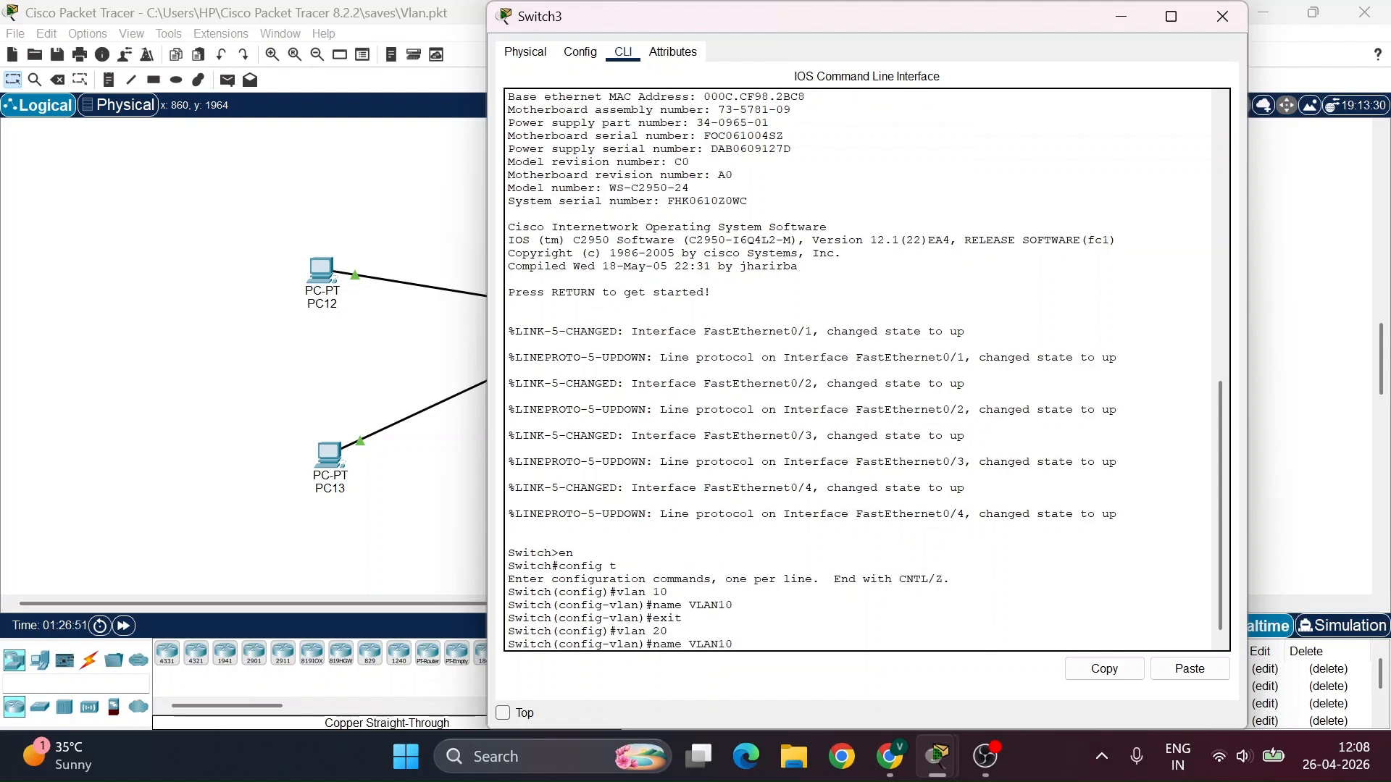
type("2")
key("Return")
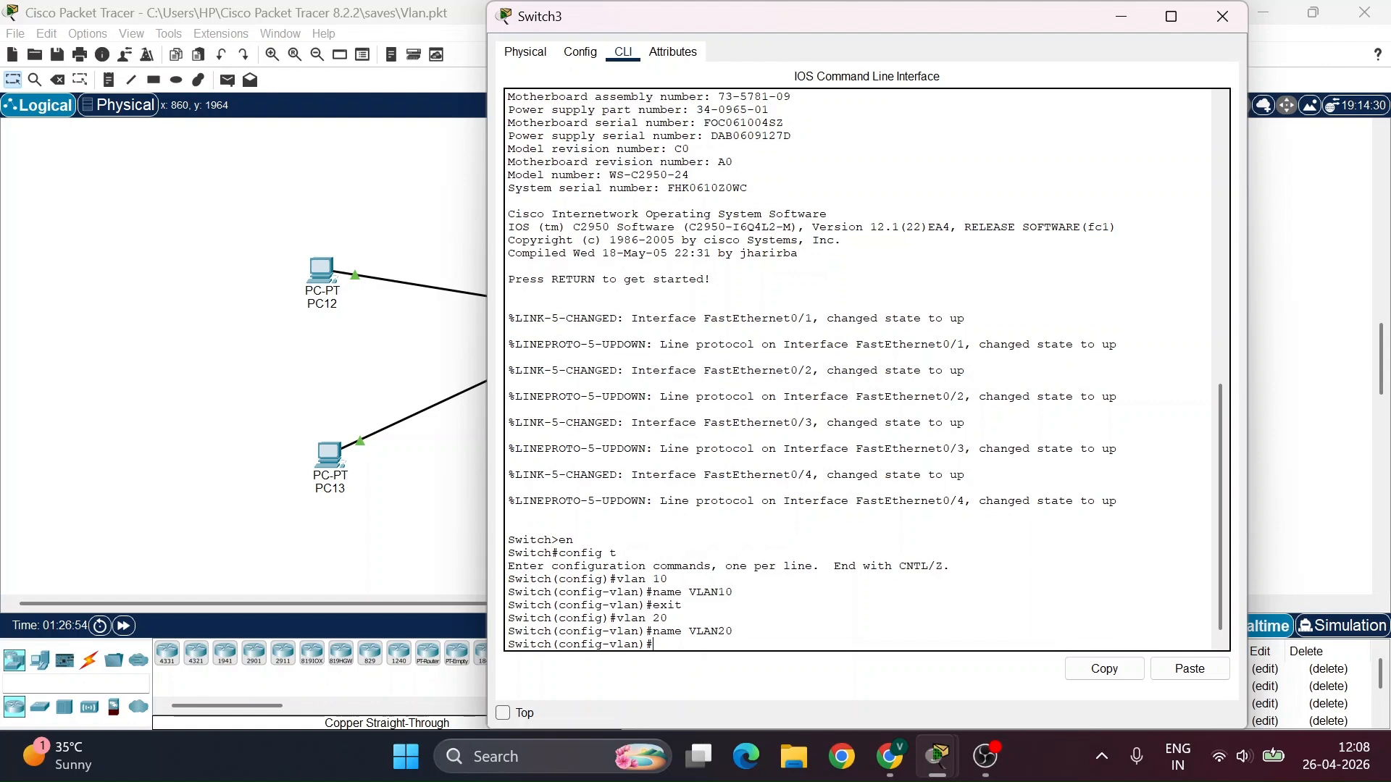
type("exit")
key("Return")
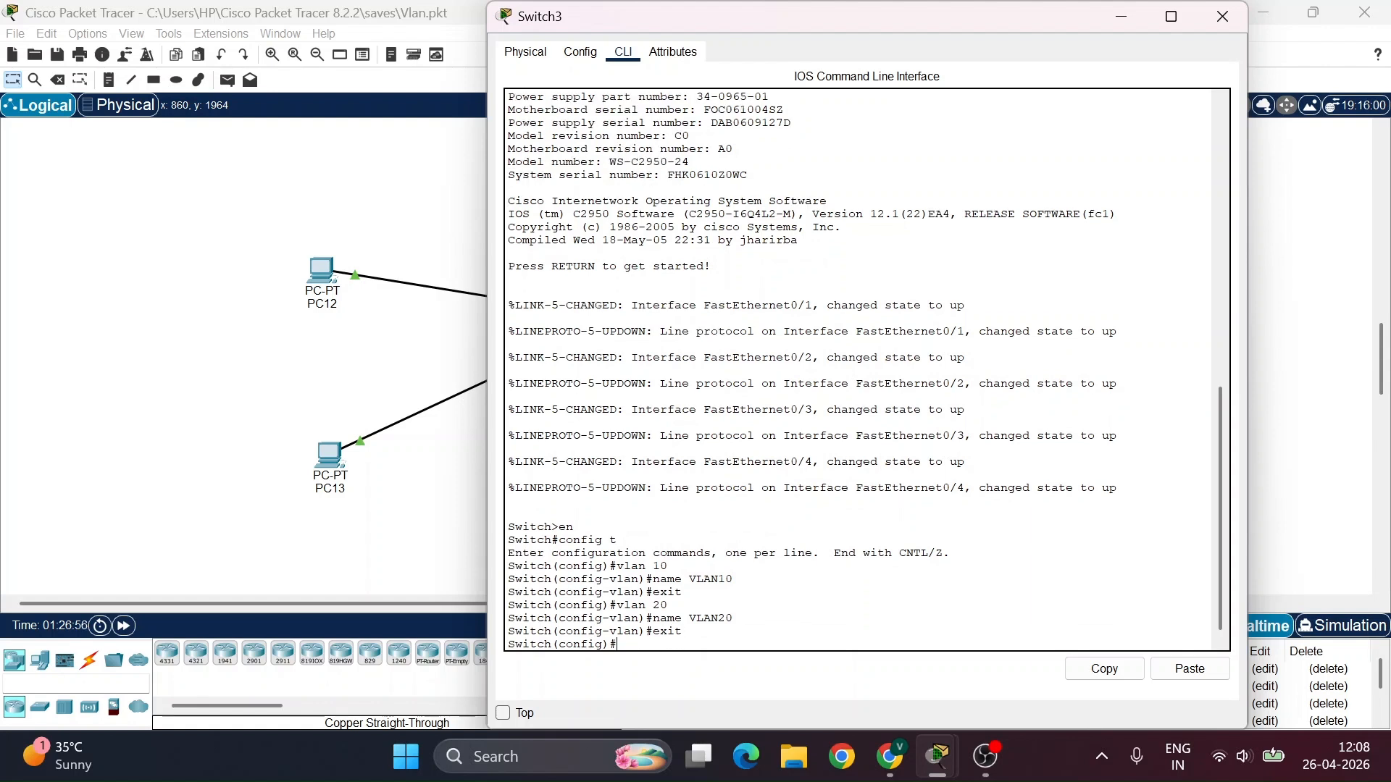
Enter VLAN 10 configuration again and select the interface range f0/1-2
type("vlan 10")
key("Return")
type("int ")
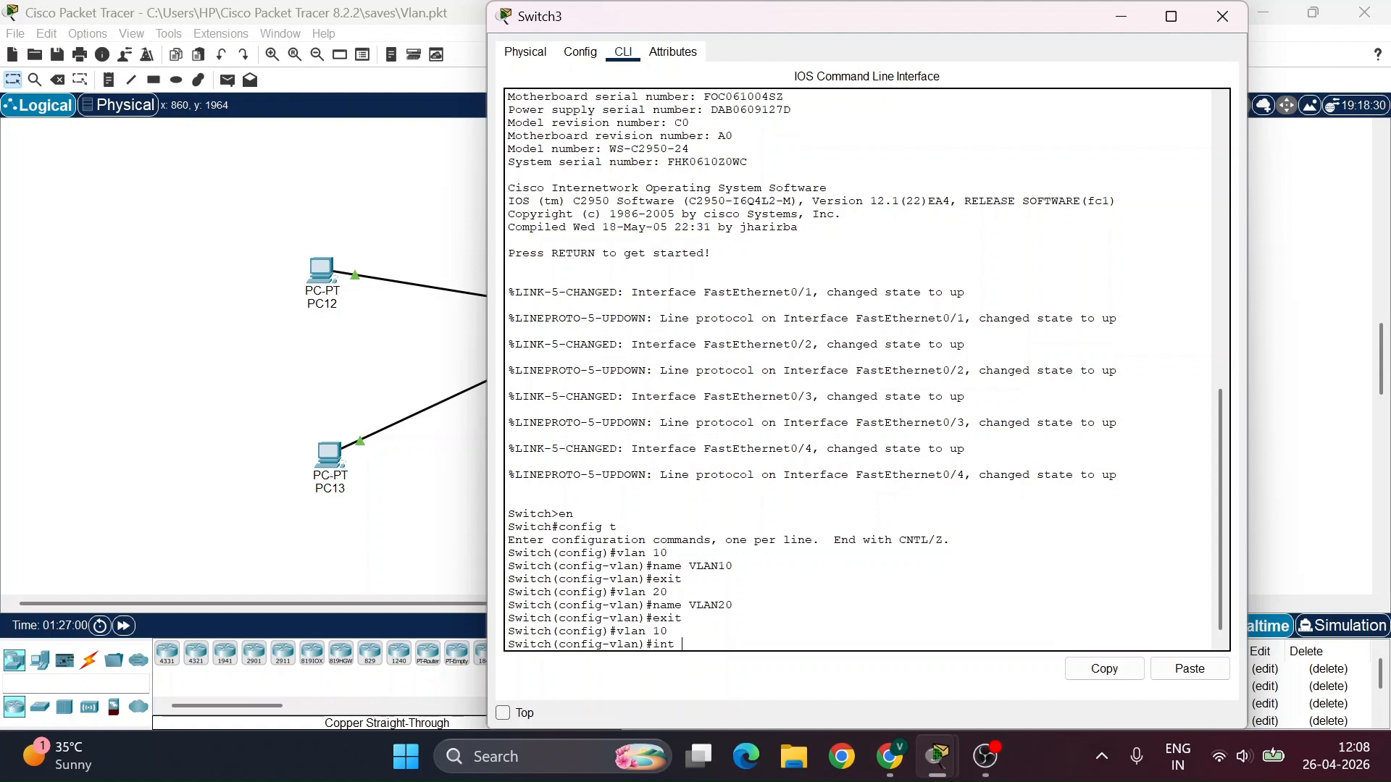
type("range f0/1-2")
key("Return")
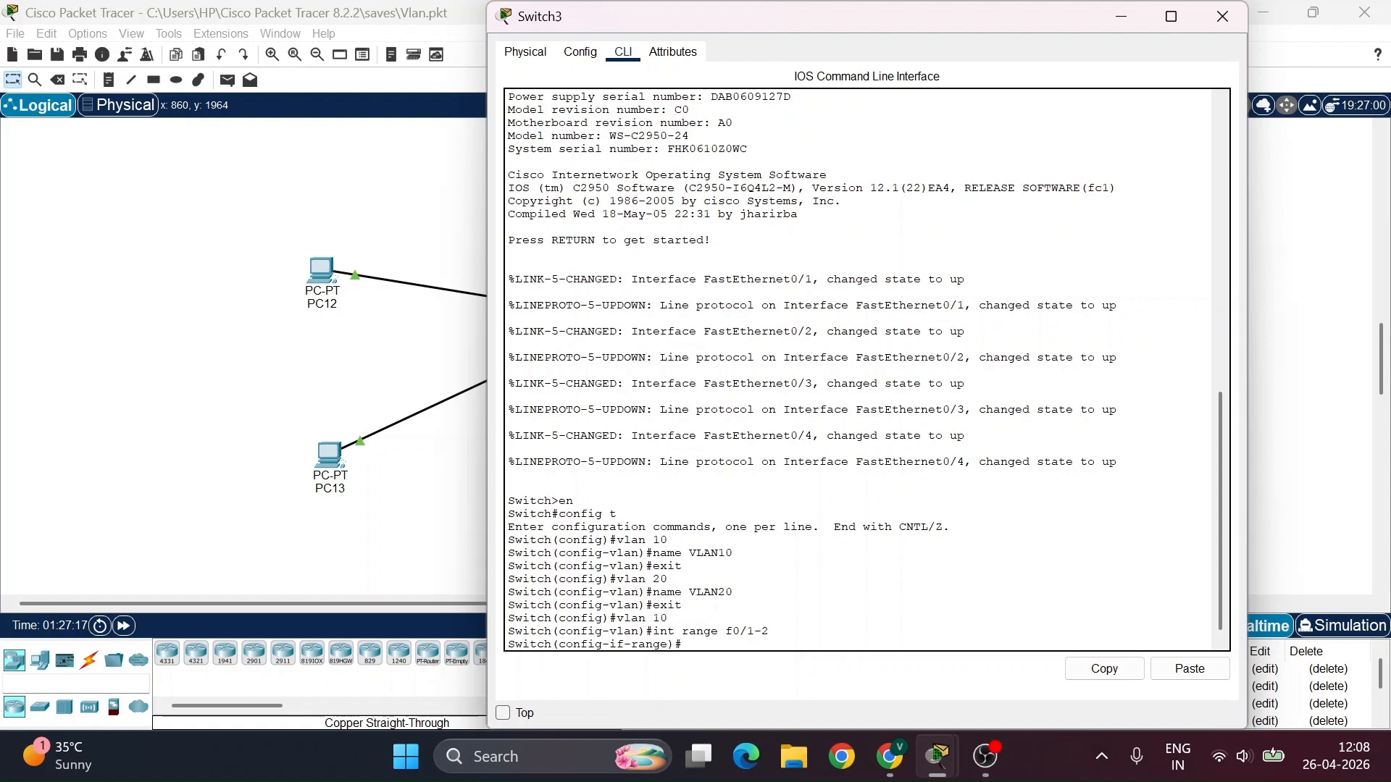
Put ports f0/1-2 in access mode, assign them to VLAN 10 and exit the interface range
type("switchport mode access")
key("Return")
type("swit")
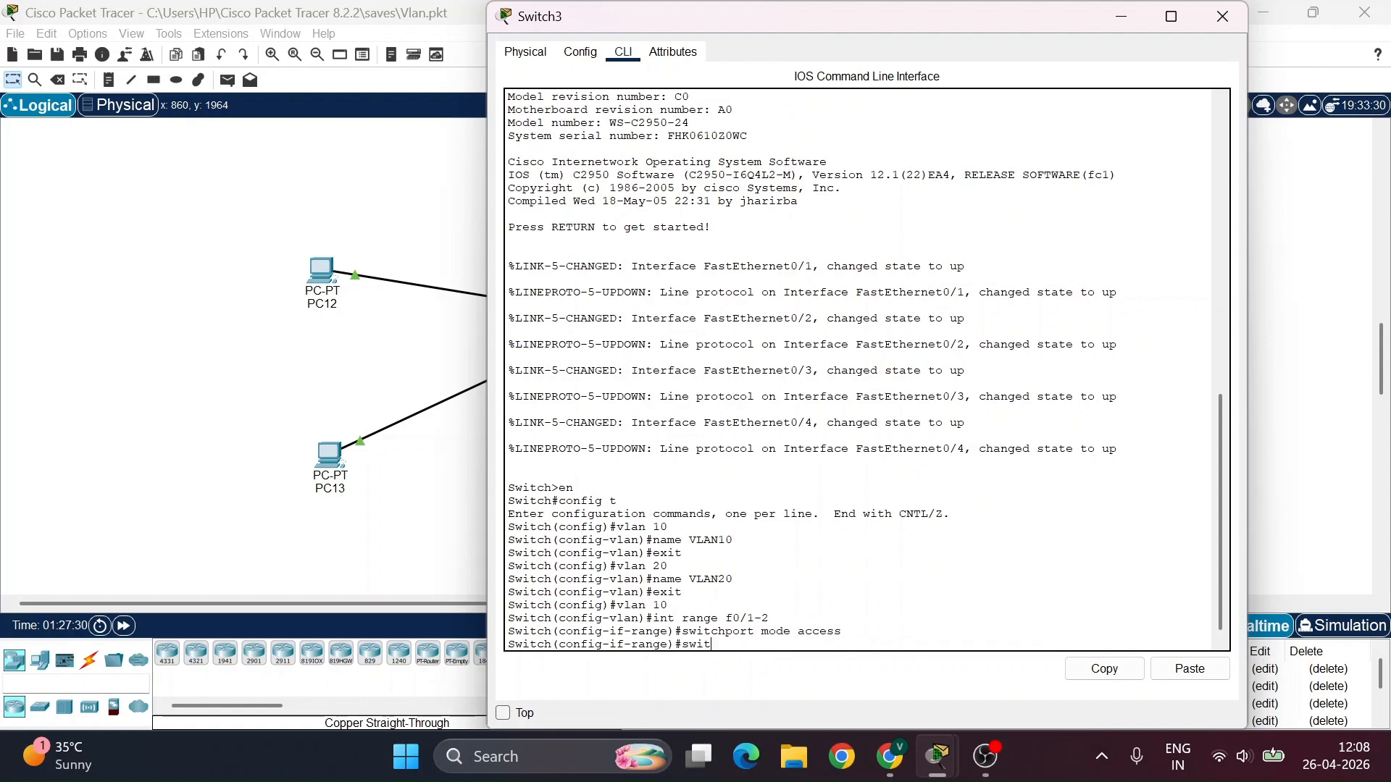
type("chport access vlan 10")
key("Return")
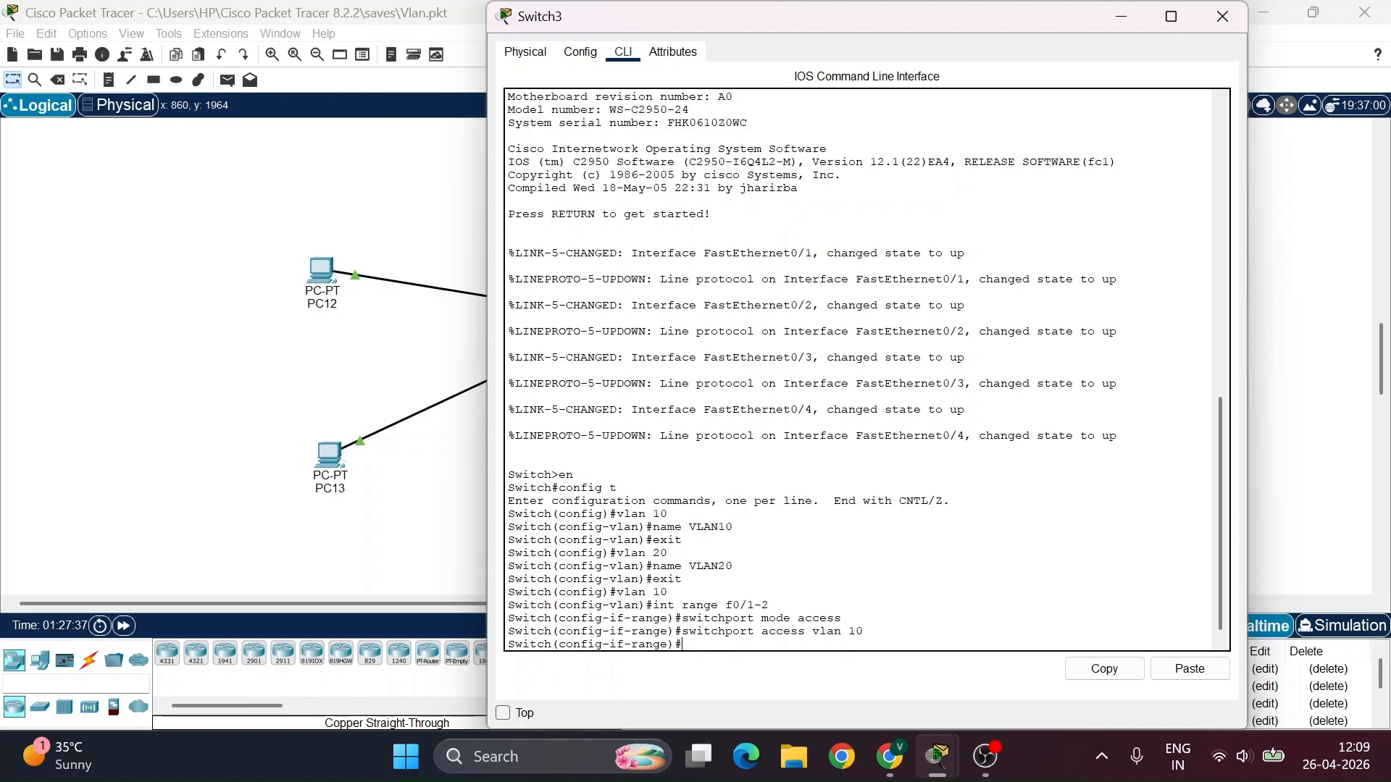
type("rc")
key("BackSpace")
key("BackSpace")
type("ez")
type("it")
key("Return")
Enter VLAN 20 configuration on Switch3
key("Up")
key("Up")
key("Up")
key("Up")
key("Up")
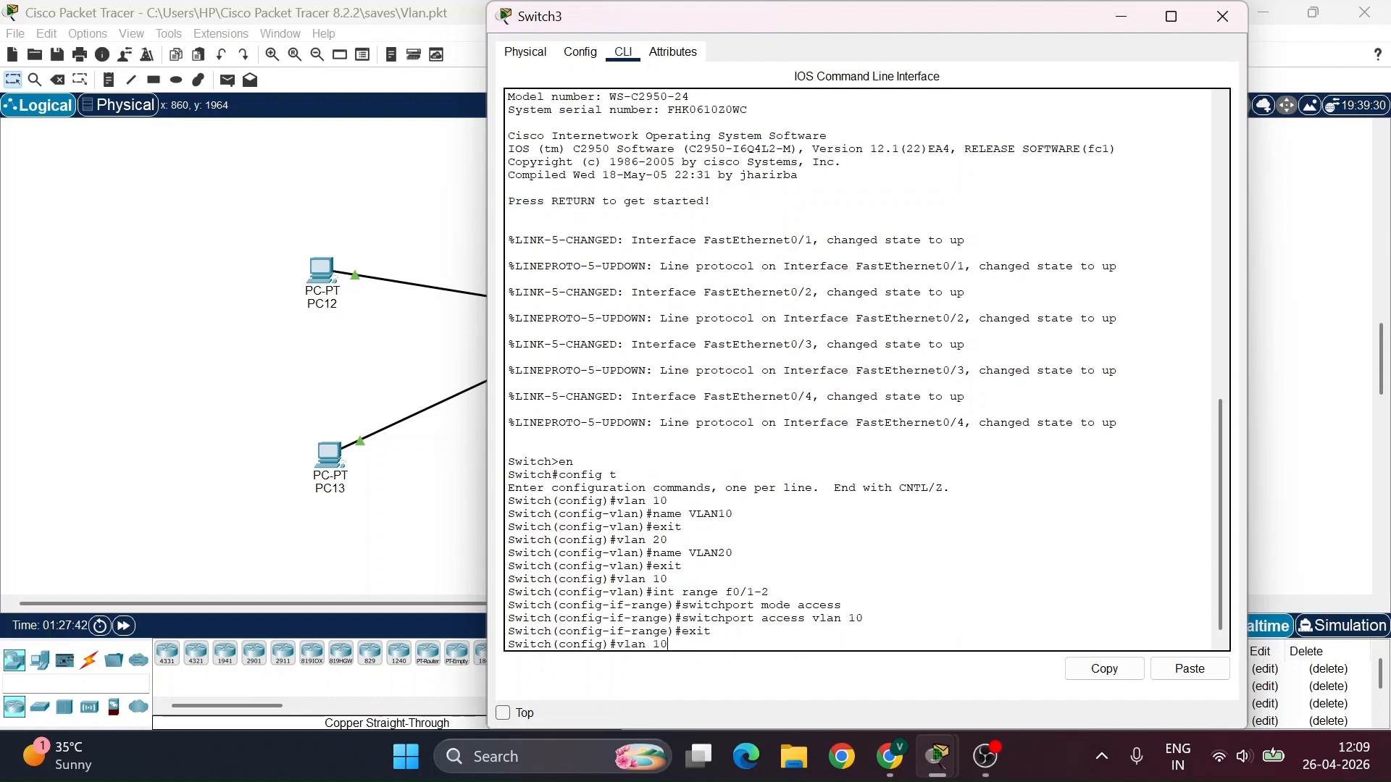
type("0")
key("Return")
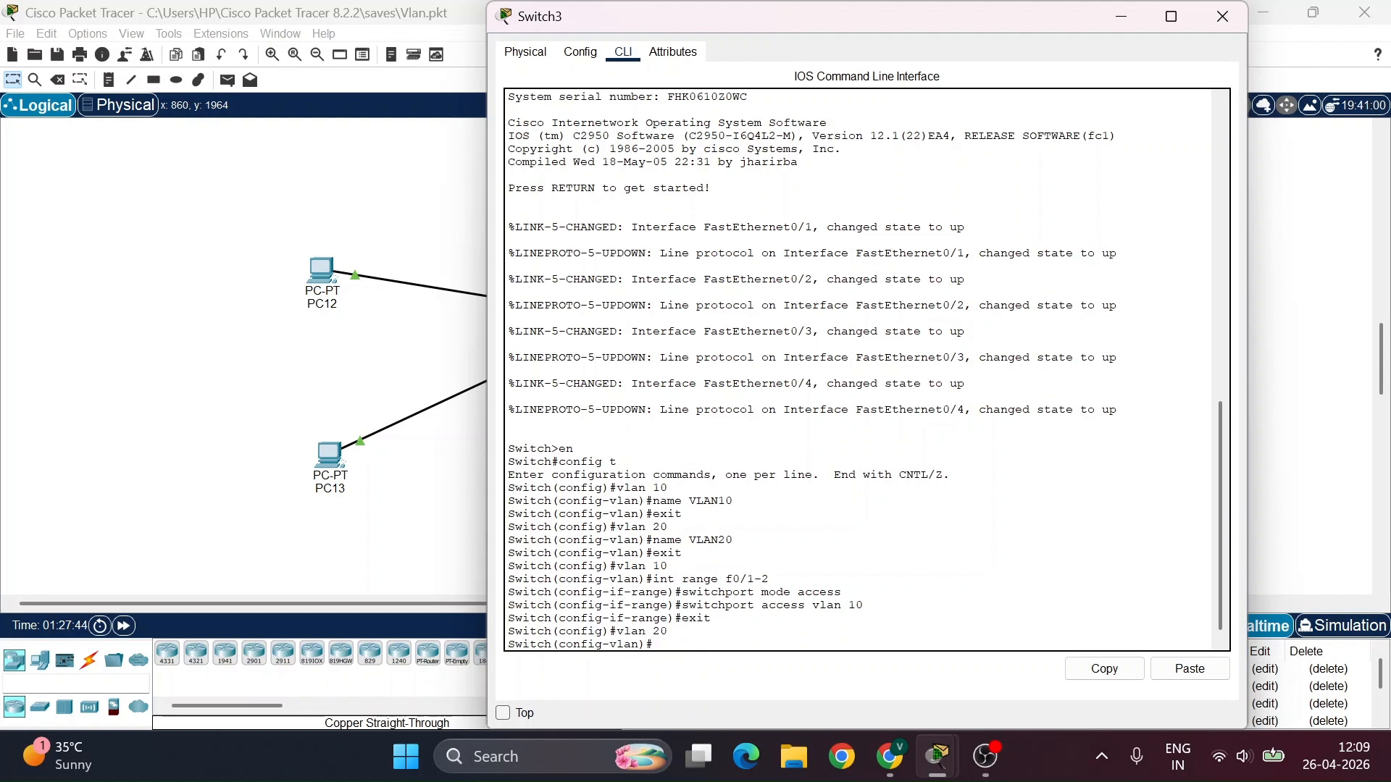
Select the interface range f0/3-4 on Switch3
key("Up")
key("Up")
key("Up")
key("Up")
key("Up")
key("BackSpace")
key("BackSpace")
type("4")
key("Return")
Put ports f0/3-4 in access mode, assign them to VLAN 20 and exit the interface range
type("switchport mode access")
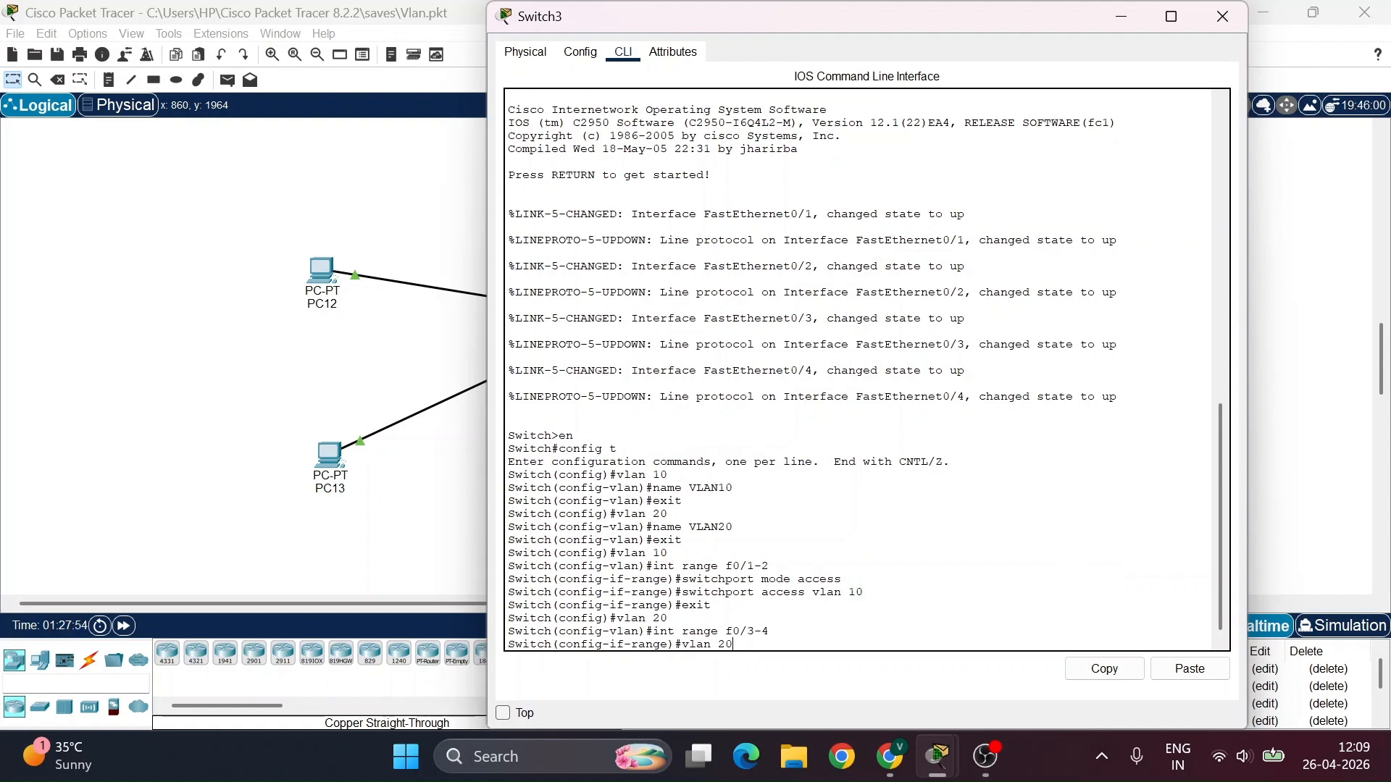
key("Return")
type("switchport access vlan 10")
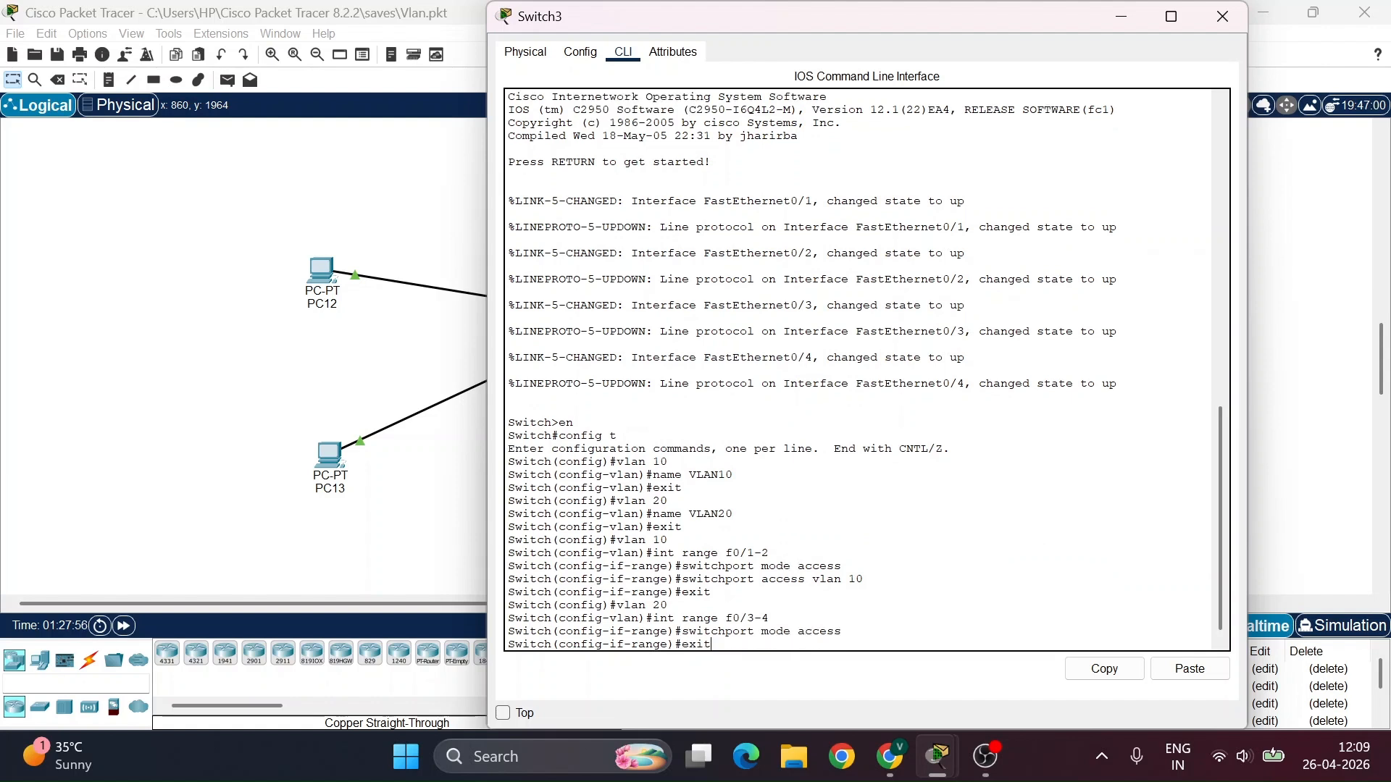
key("BackSpace")
key("BackSpace")
type("20")
key("Return")
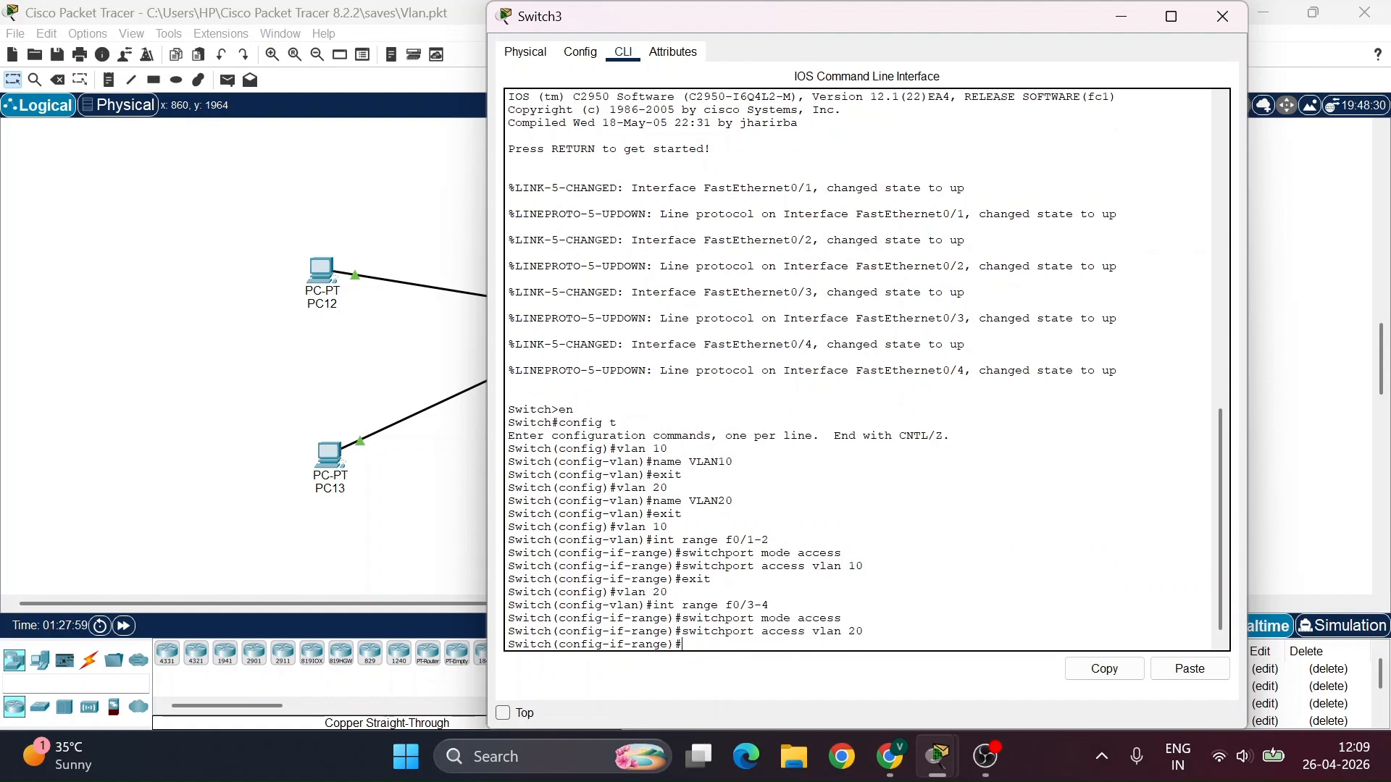
type("exit")
key("Return")
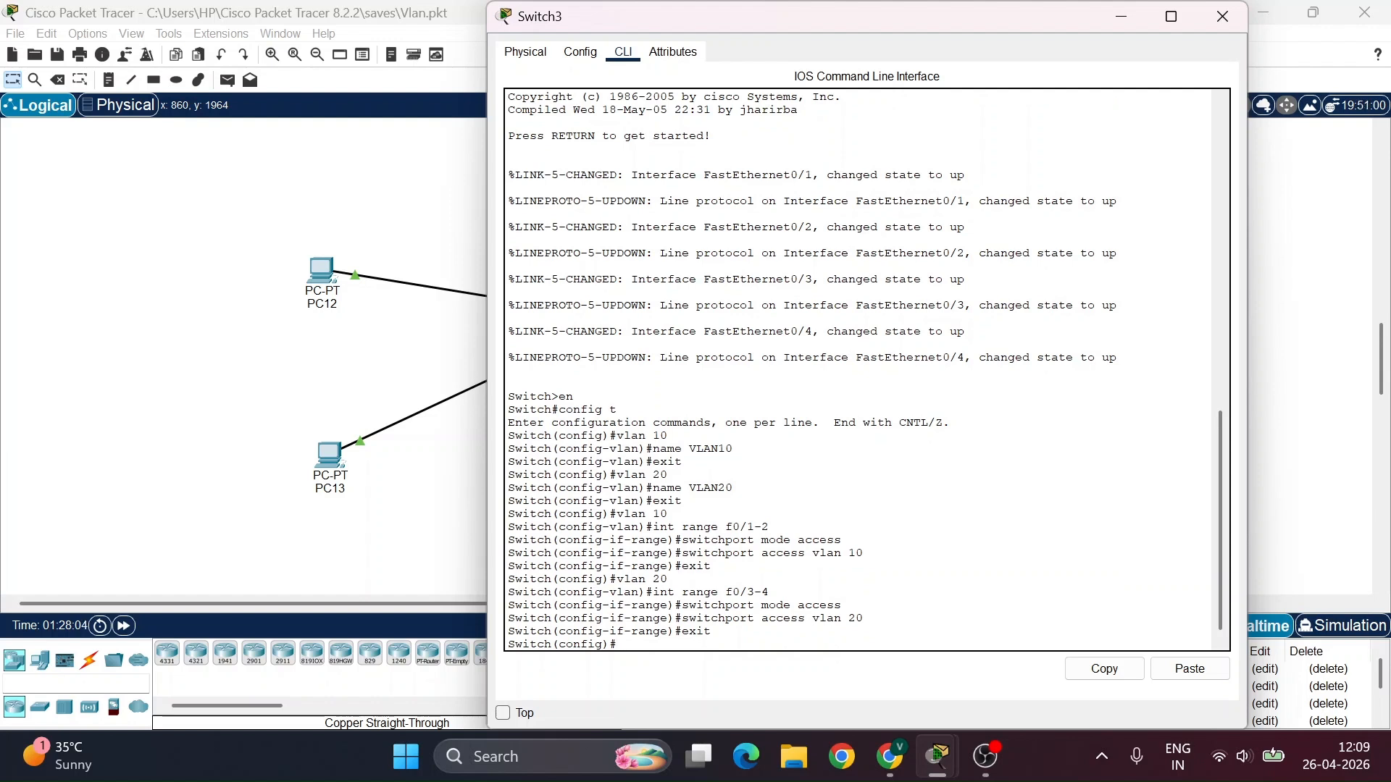
Leave configuration mode on Switch3 and display the VLAN table with show vlan brief
type("exit")
key("Return")
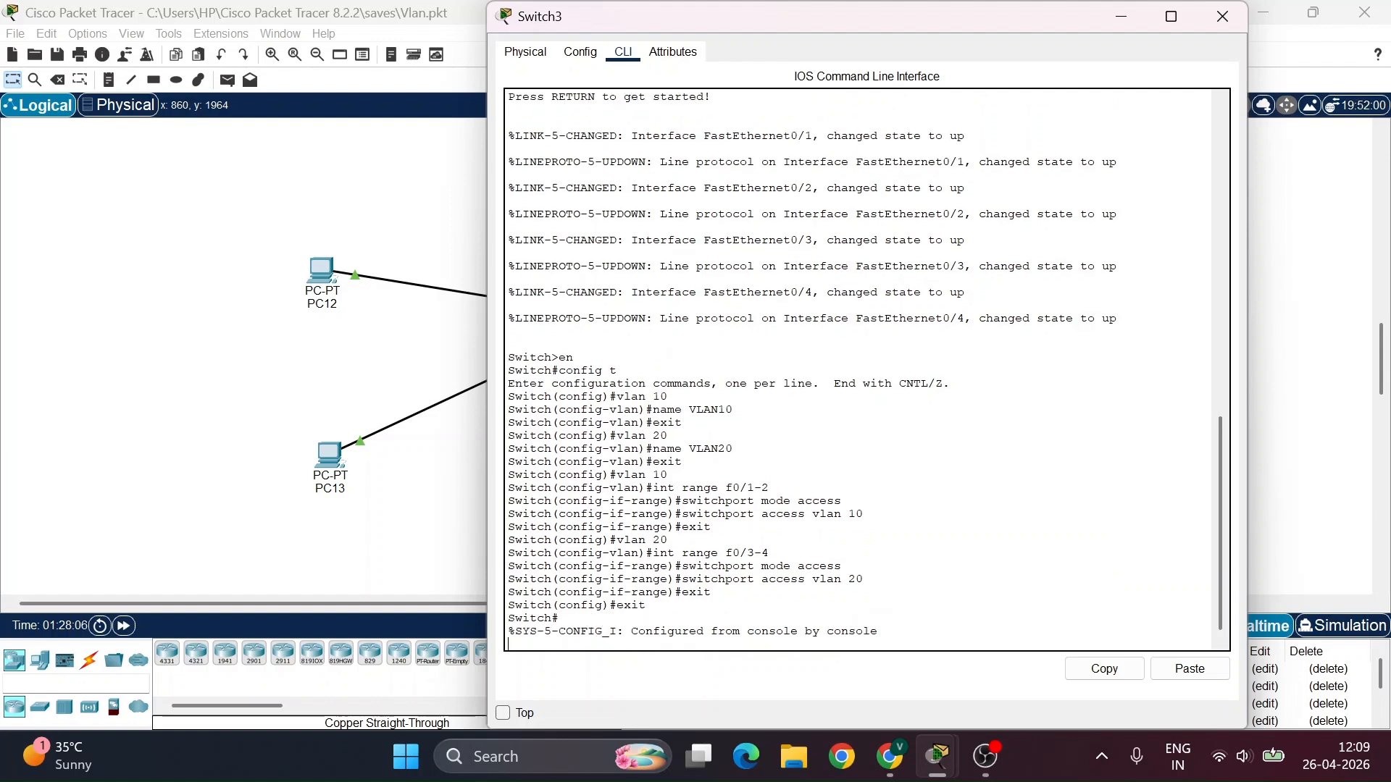
key("Return")
type("sho")
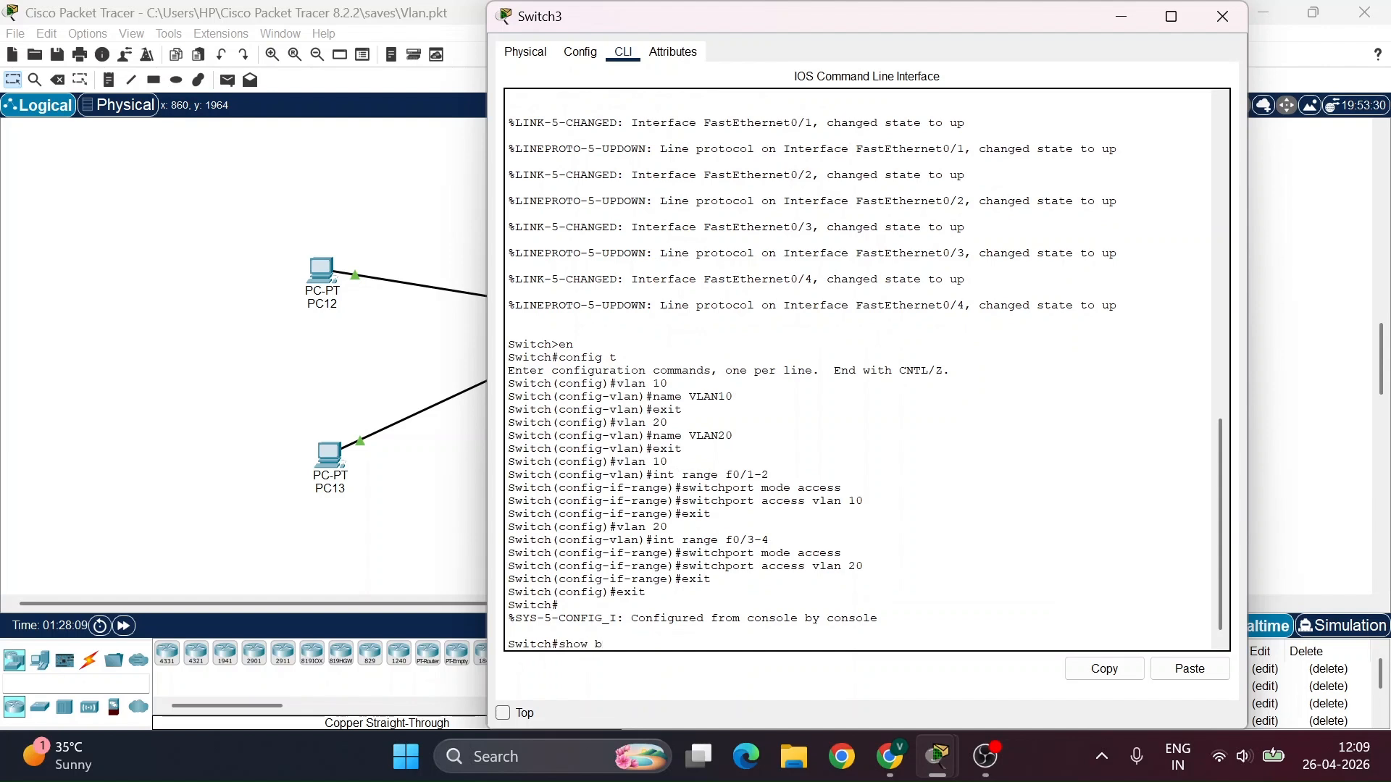
type("w b")
key("BackSpace")
type("vlan brief")
key("Return")
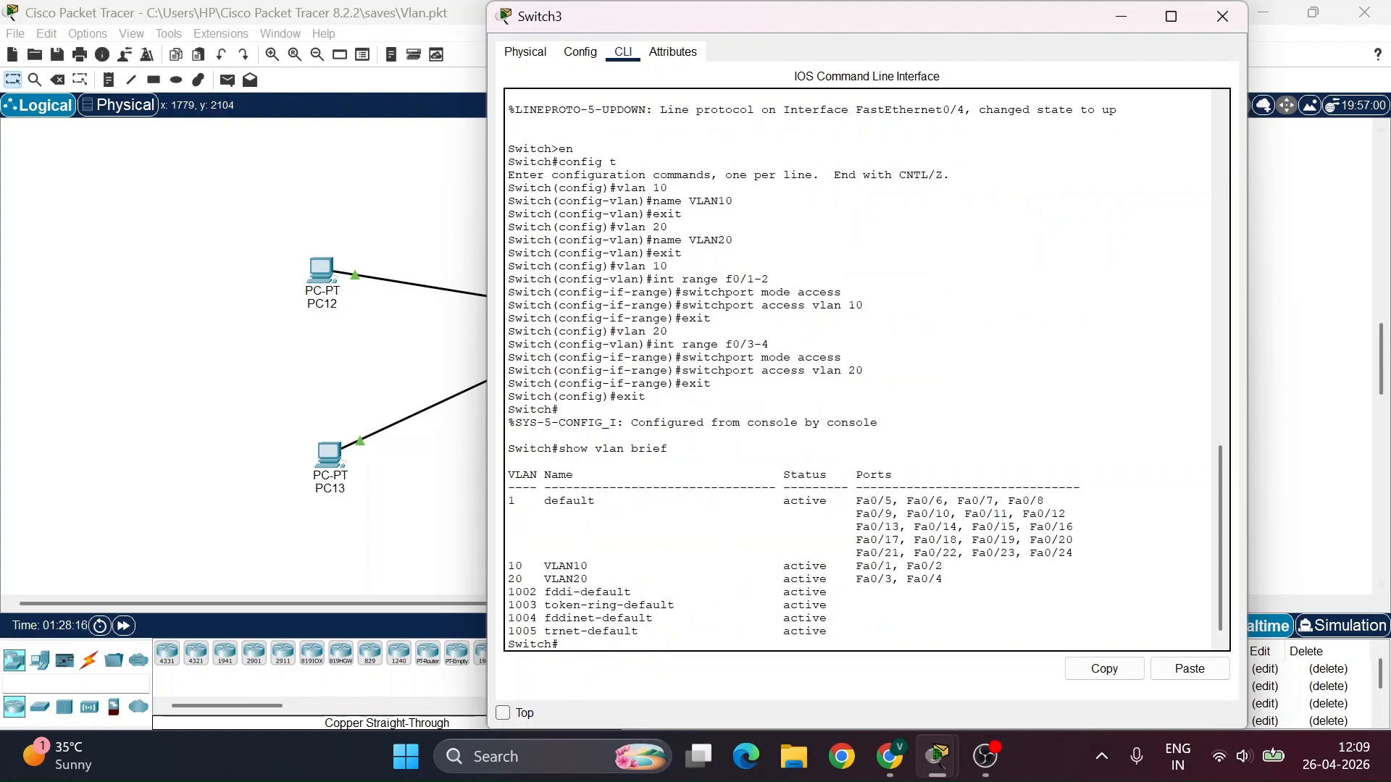
Examine the ports listed for the default VLAN, VLAN10 and VLAN20, and close the Switch3 window
left_click_drag(544, 500, 1074, 553)
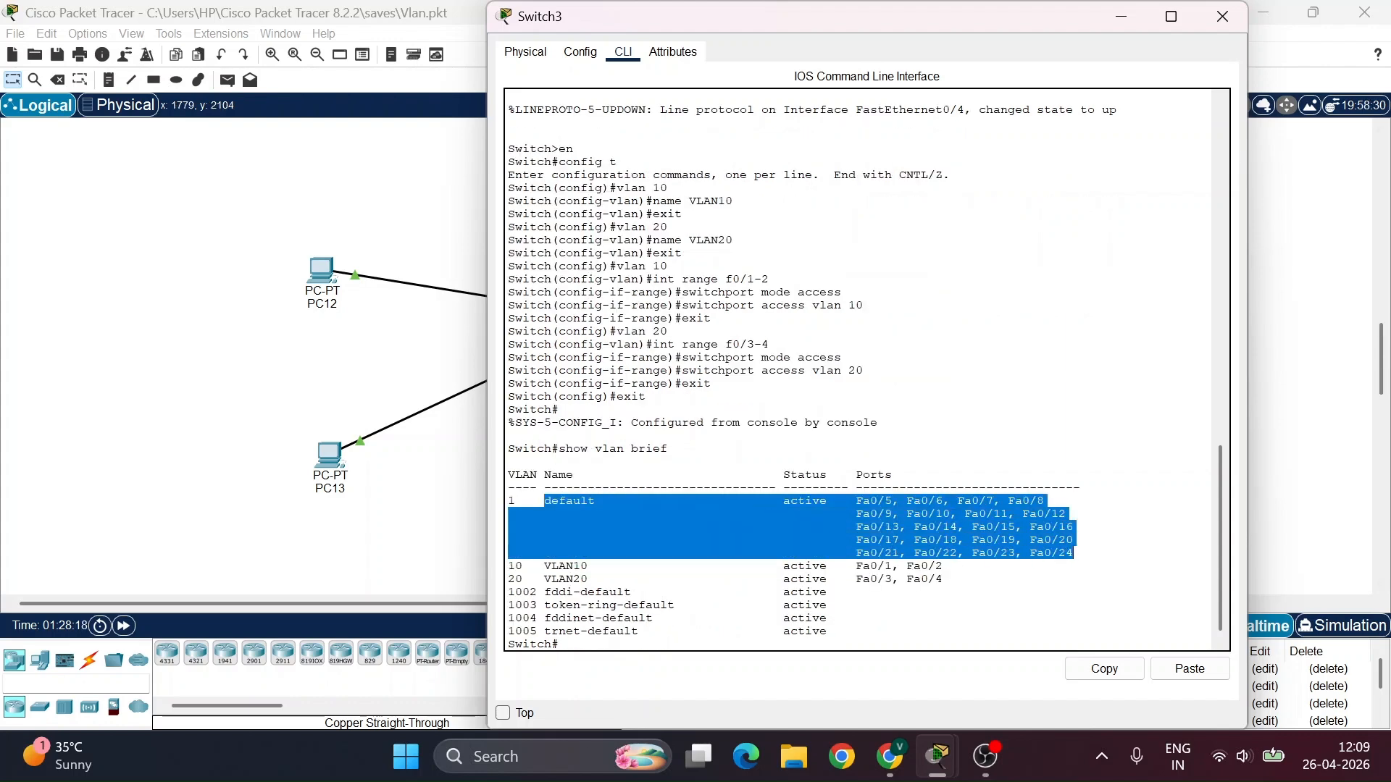
left_click_drag(537, 566, 944, 566)
left_click_drag(849, 578, 943, 579)
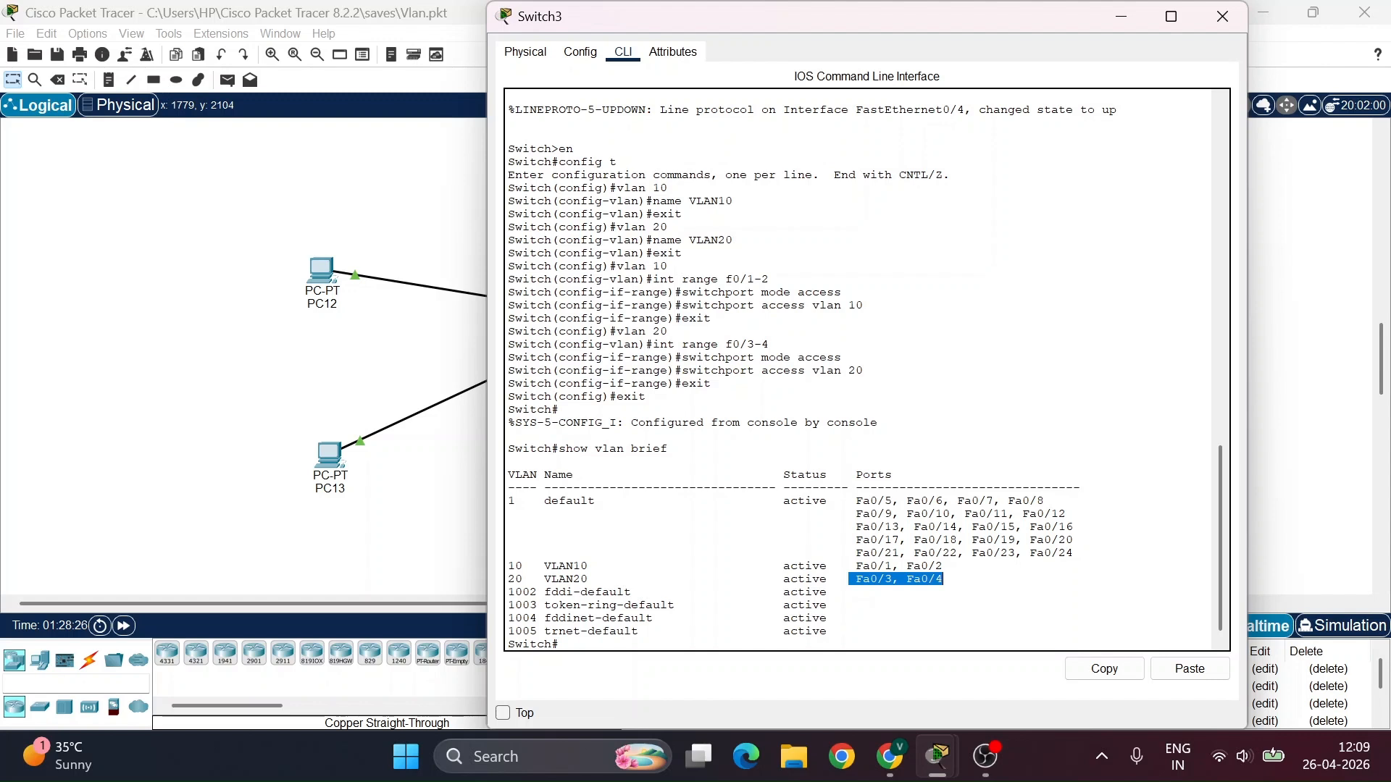
scroll(944, 579, "down", 1)
left_click_drag(943, 579, 856, 564)
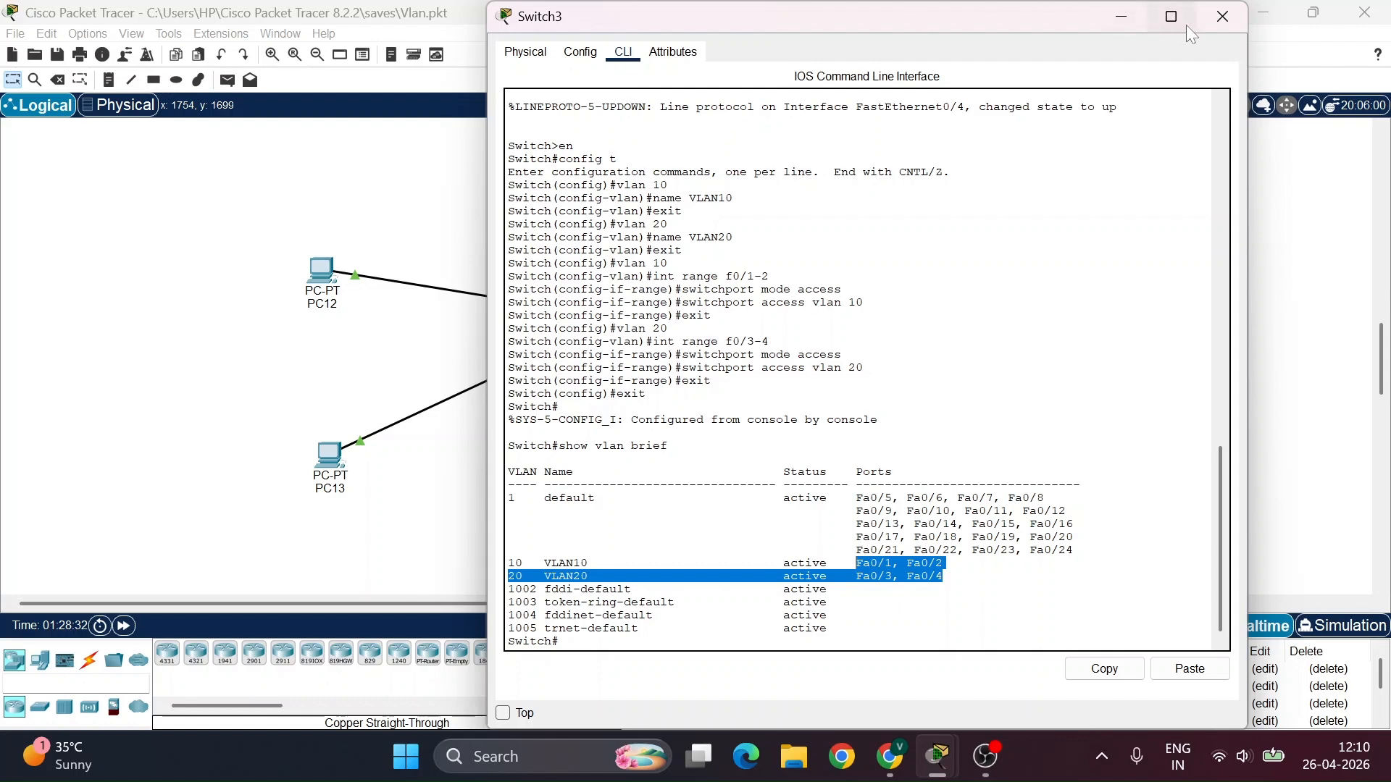
left_click(1225, 16)
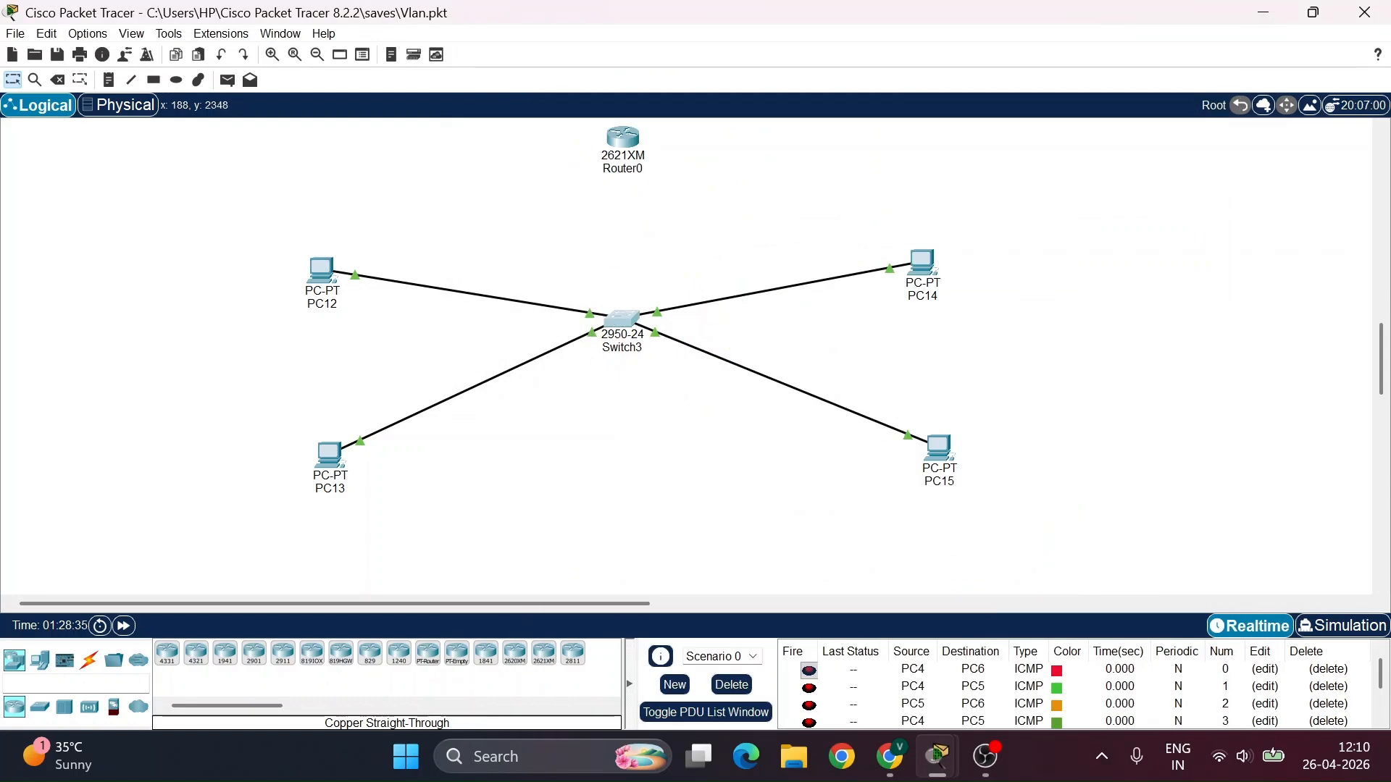
Connect FastEthernet0/0 of Router0 to FastEthernet0/5 of Switch3 with a copper straight-through cable
mouse_move(638, 164)
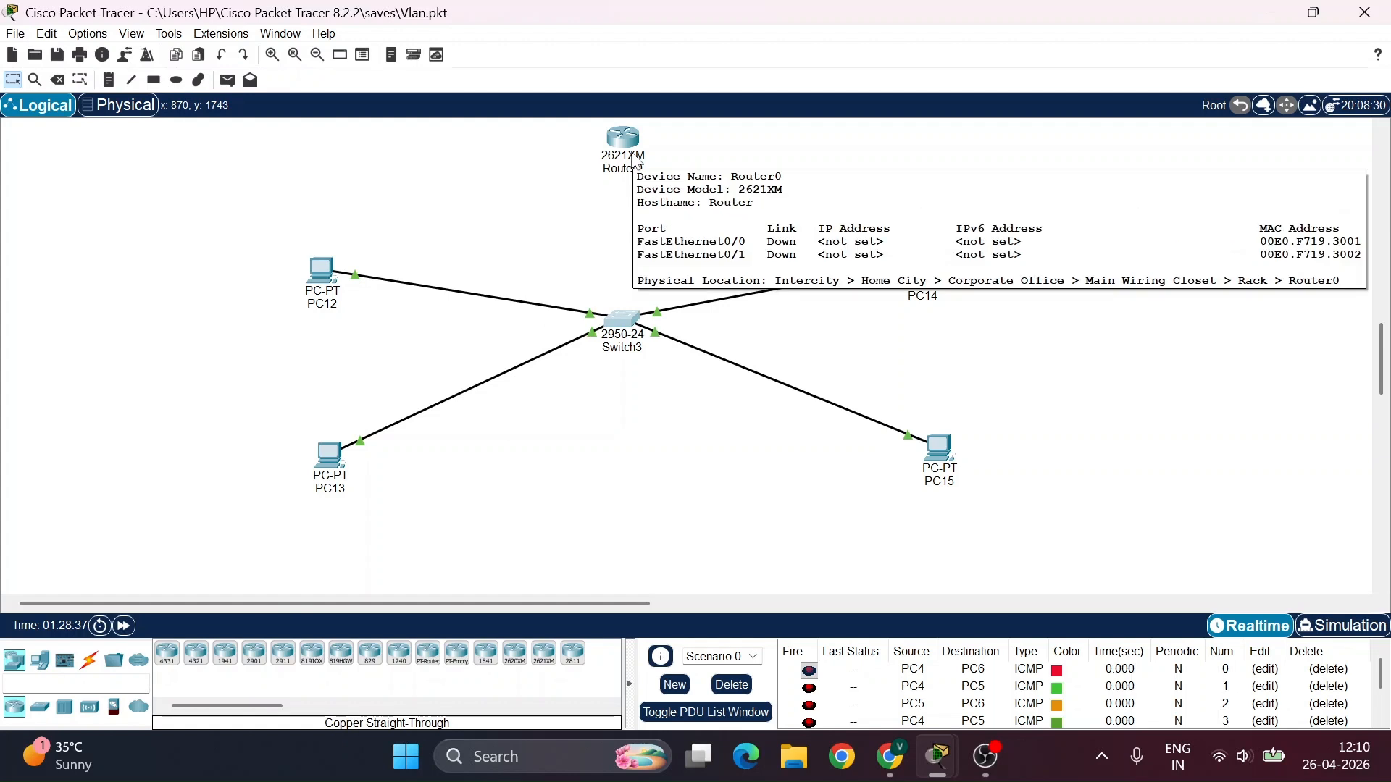
scroll(515, 224, "up", 1)
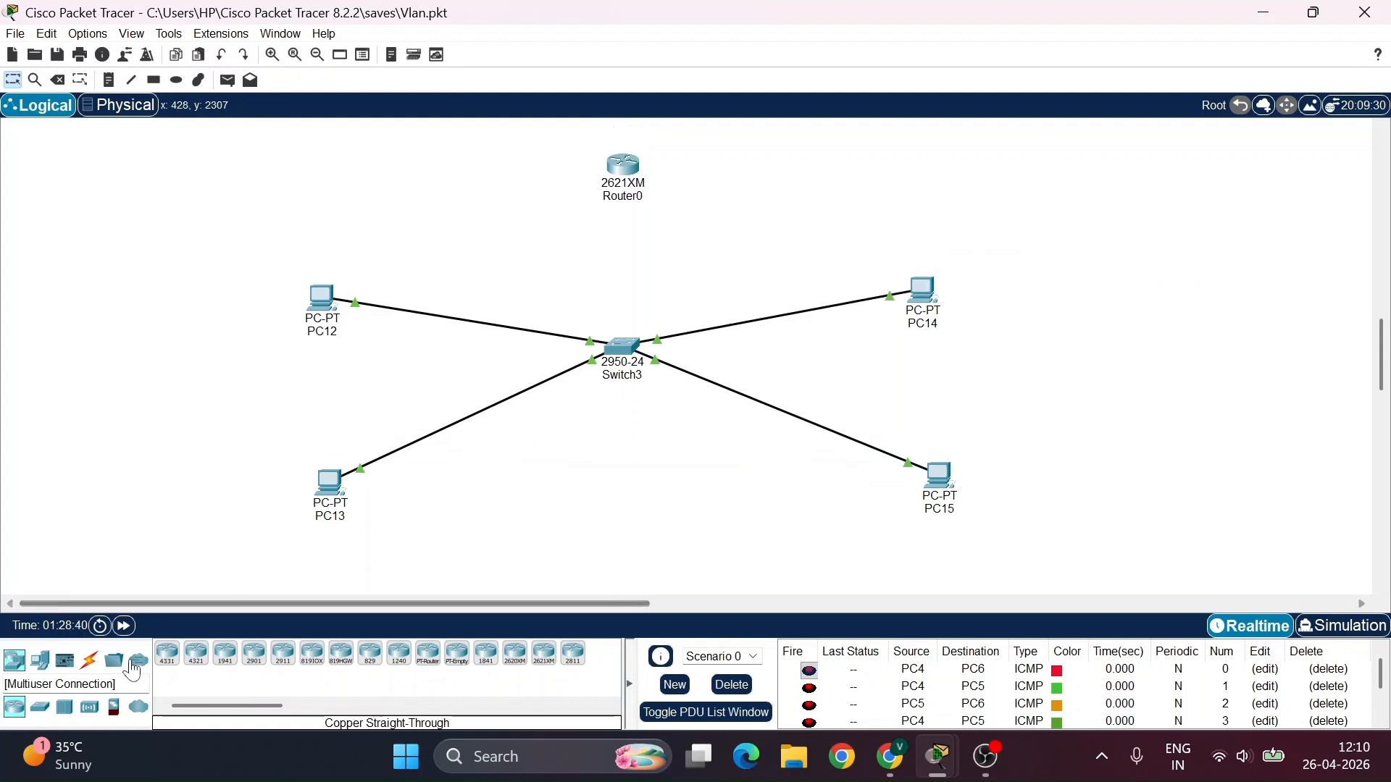
left_click(637, 178)
left_click(705, 252)
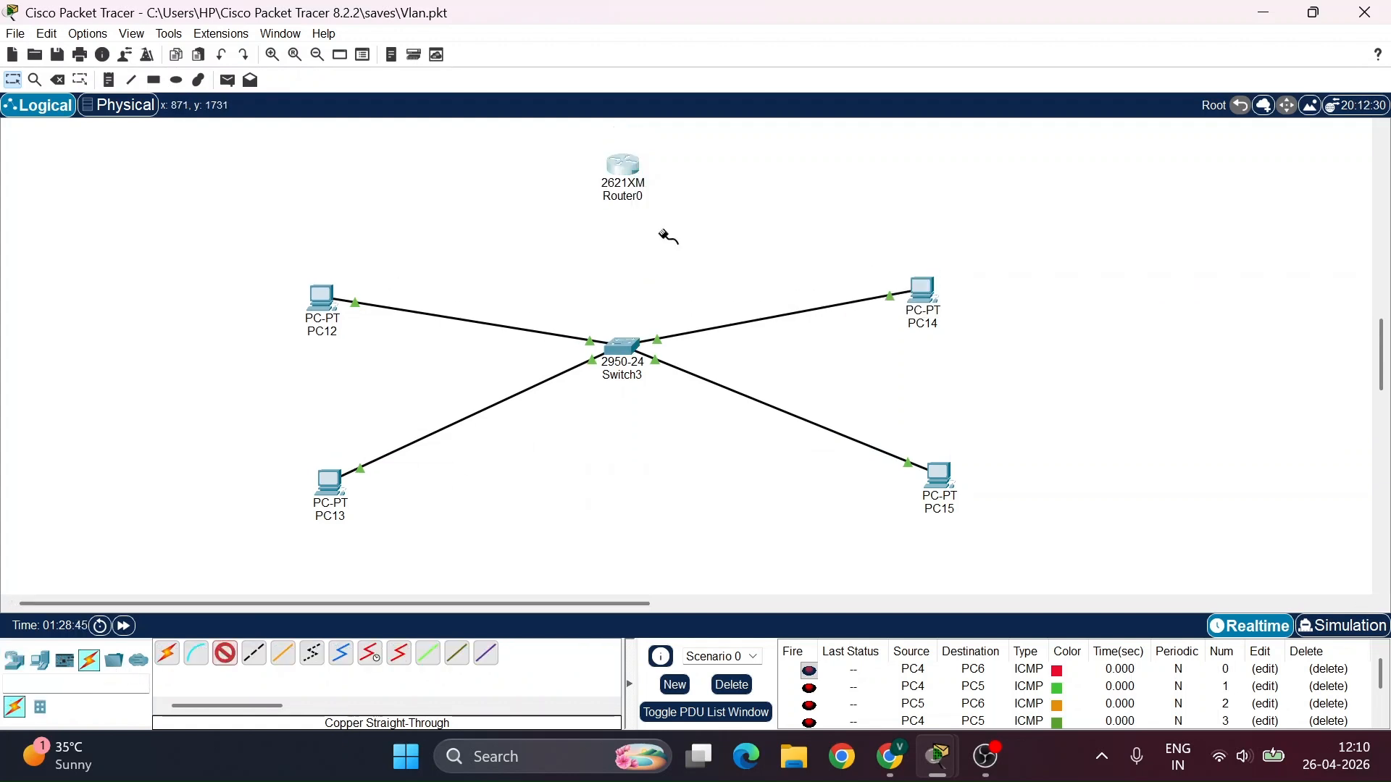
left_click(627, 360)
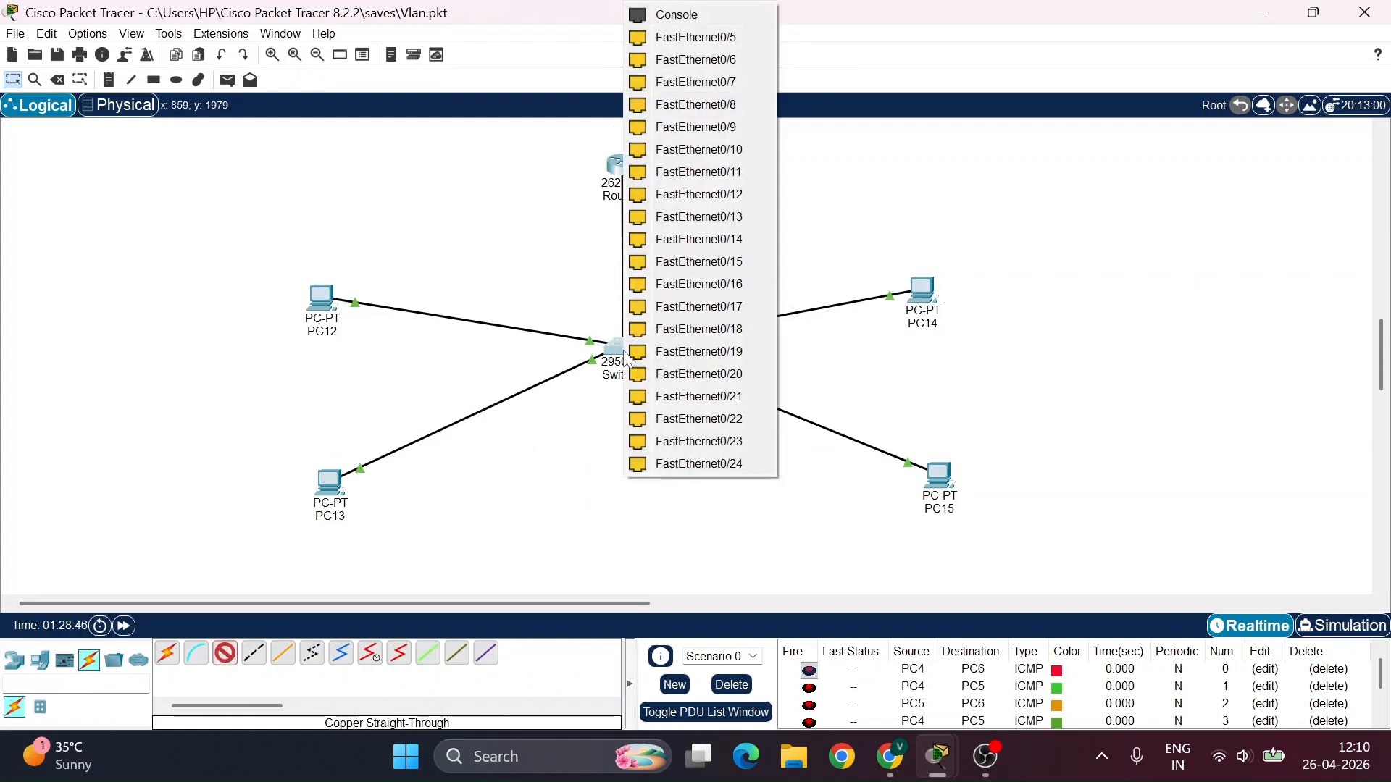
left_click(703, 41)
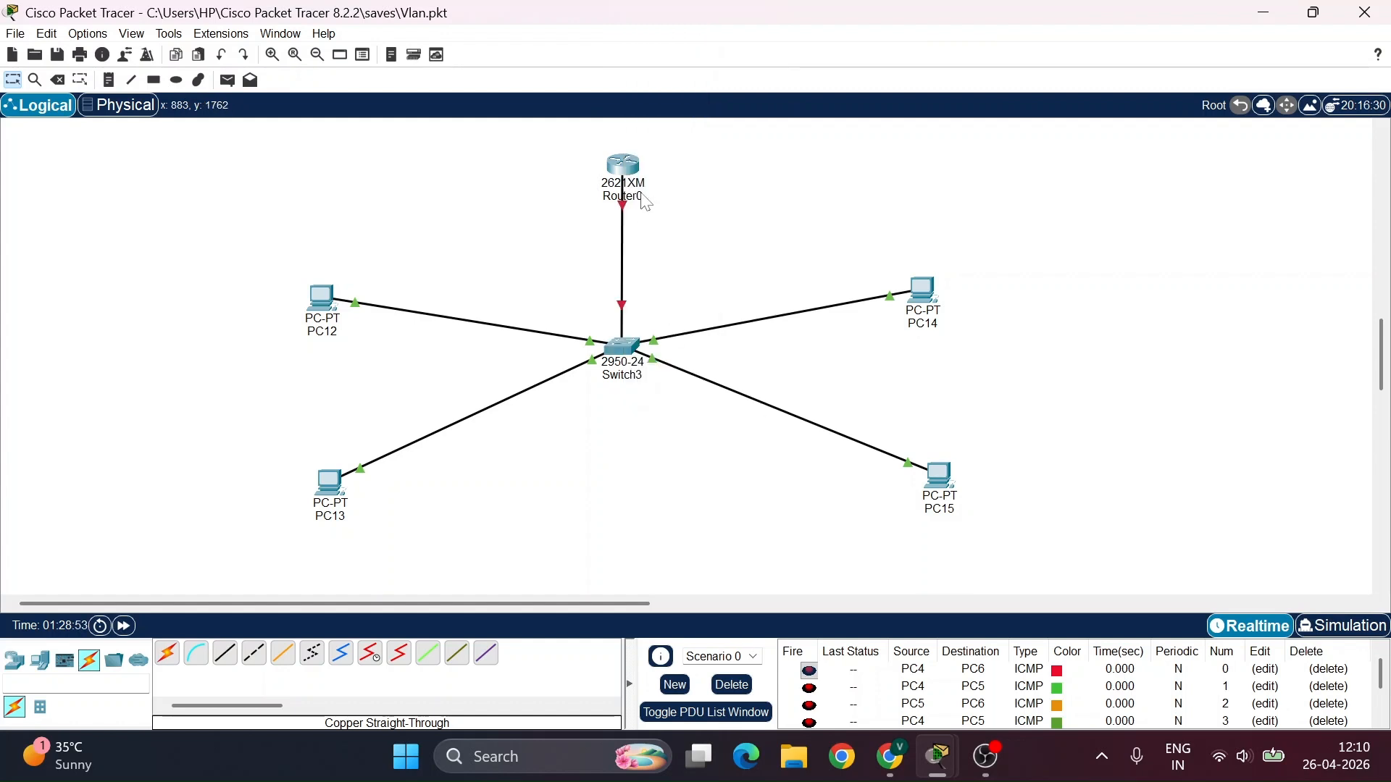
Switch on the FastEthernet0/0 port of Router0 and minimize its window
left_click(619, 168)
left_click(579, 52)
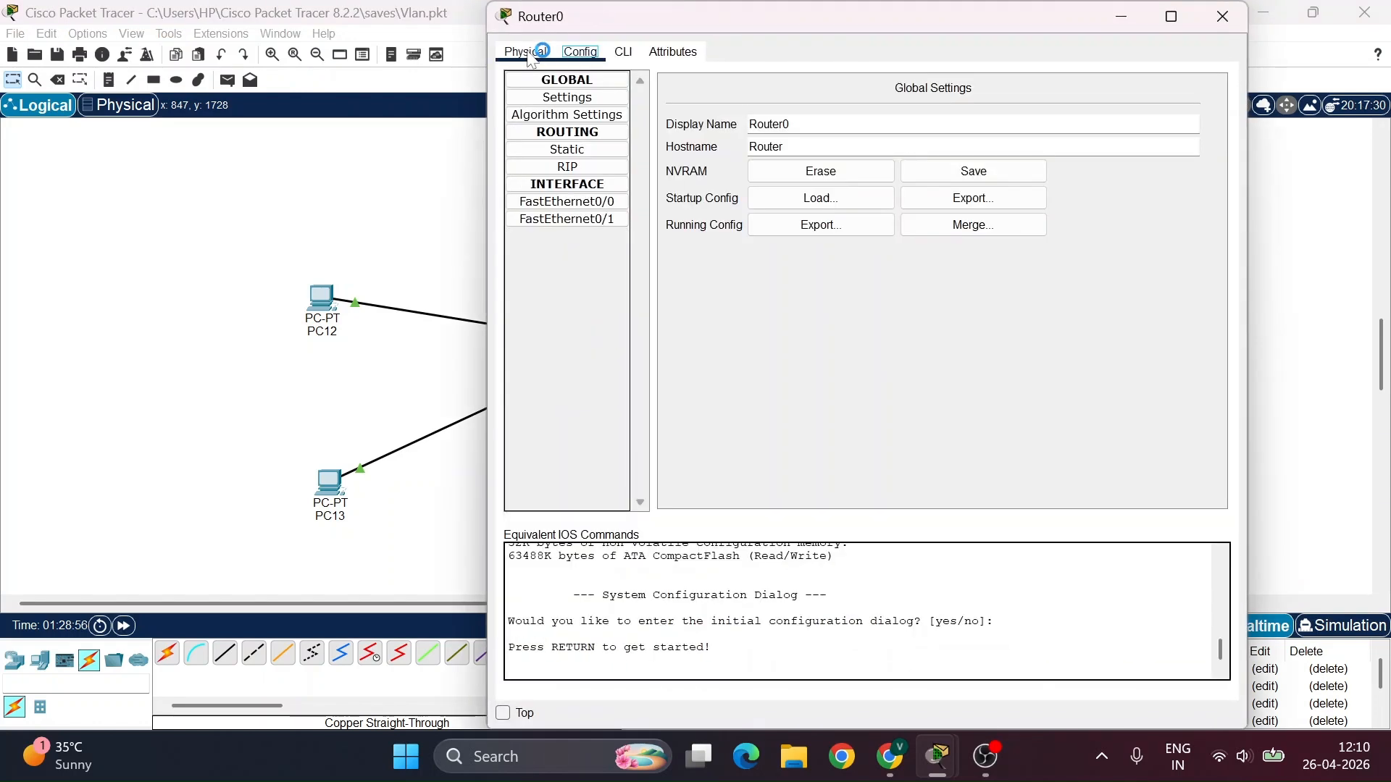
left_click(525, 53)
left_click(572, 55)
left_click(567, 201)
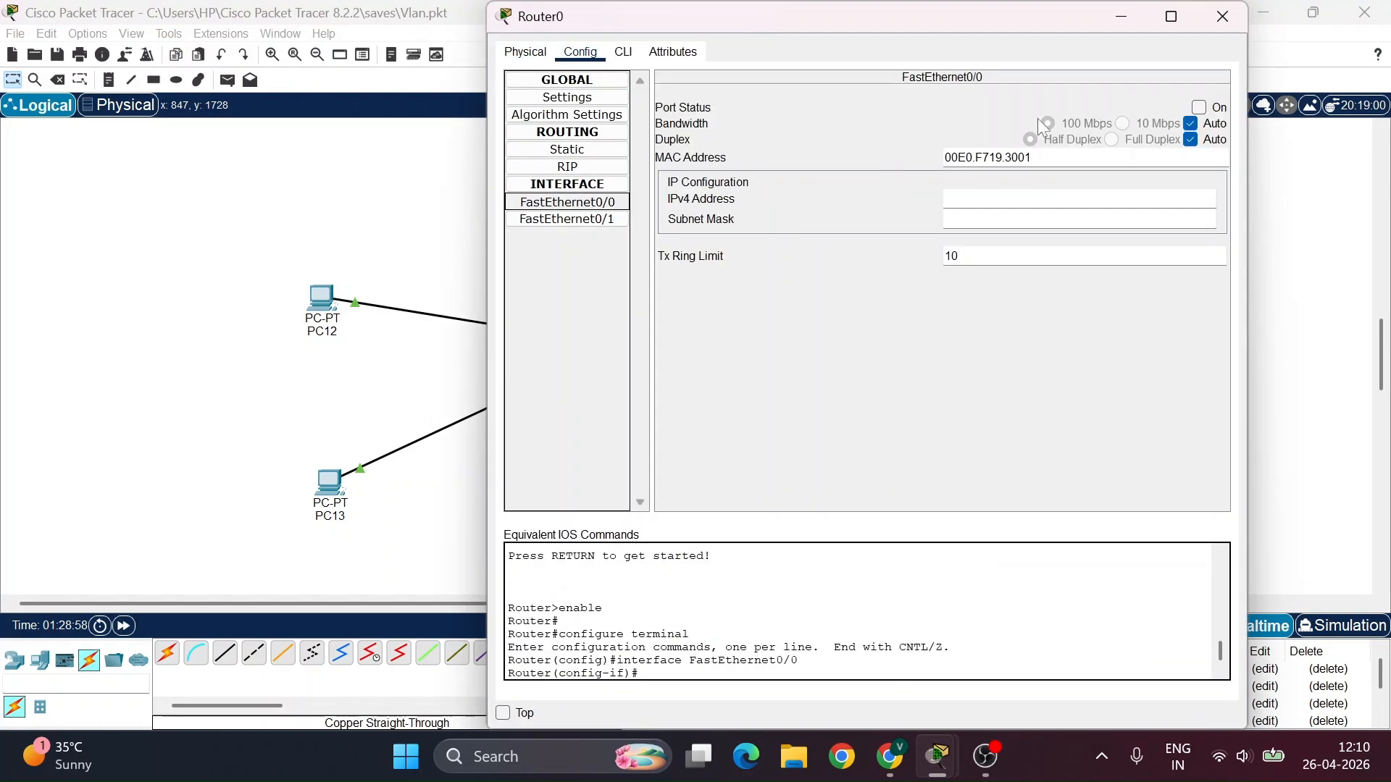
left_click(1199, 107)
left_click(1119, 14)
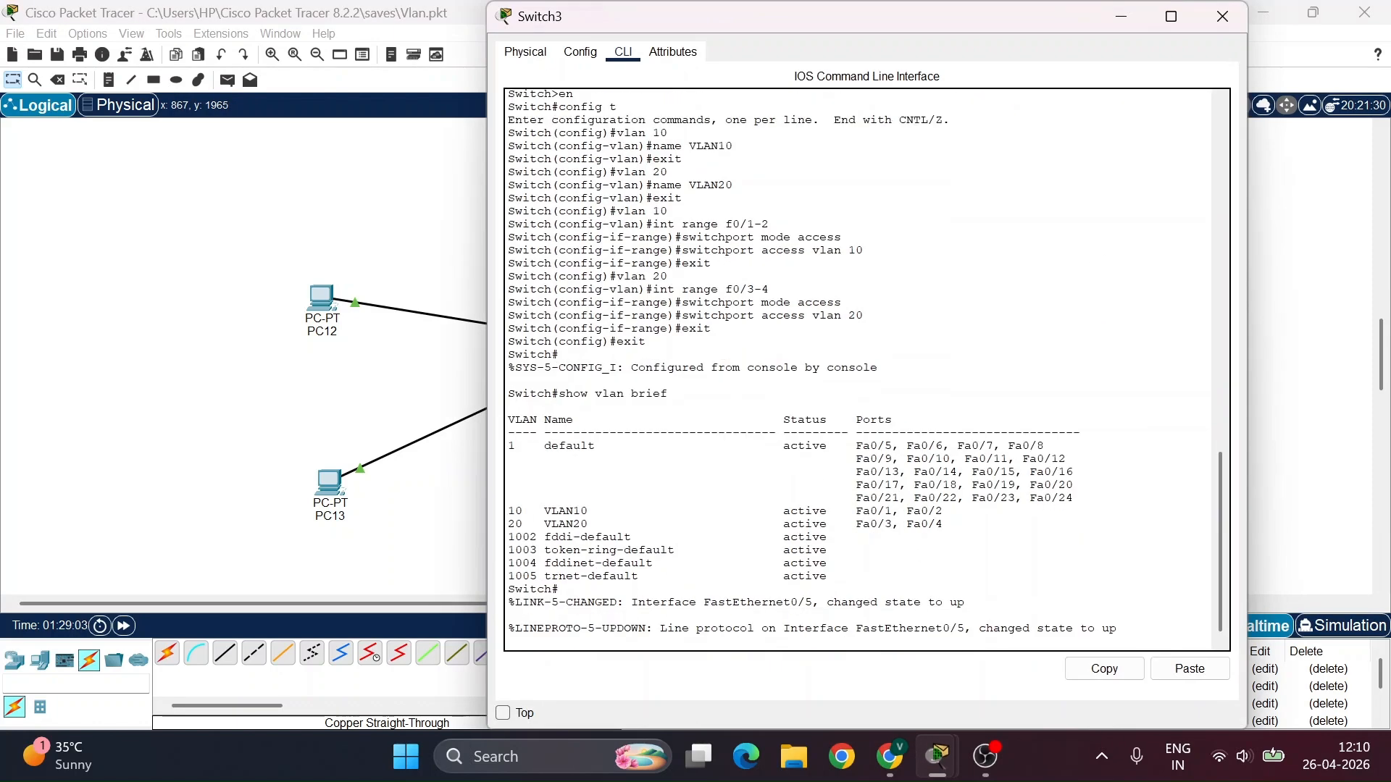
Enter global configuration mode on Switch3 and select interface f0/5
key("Return")
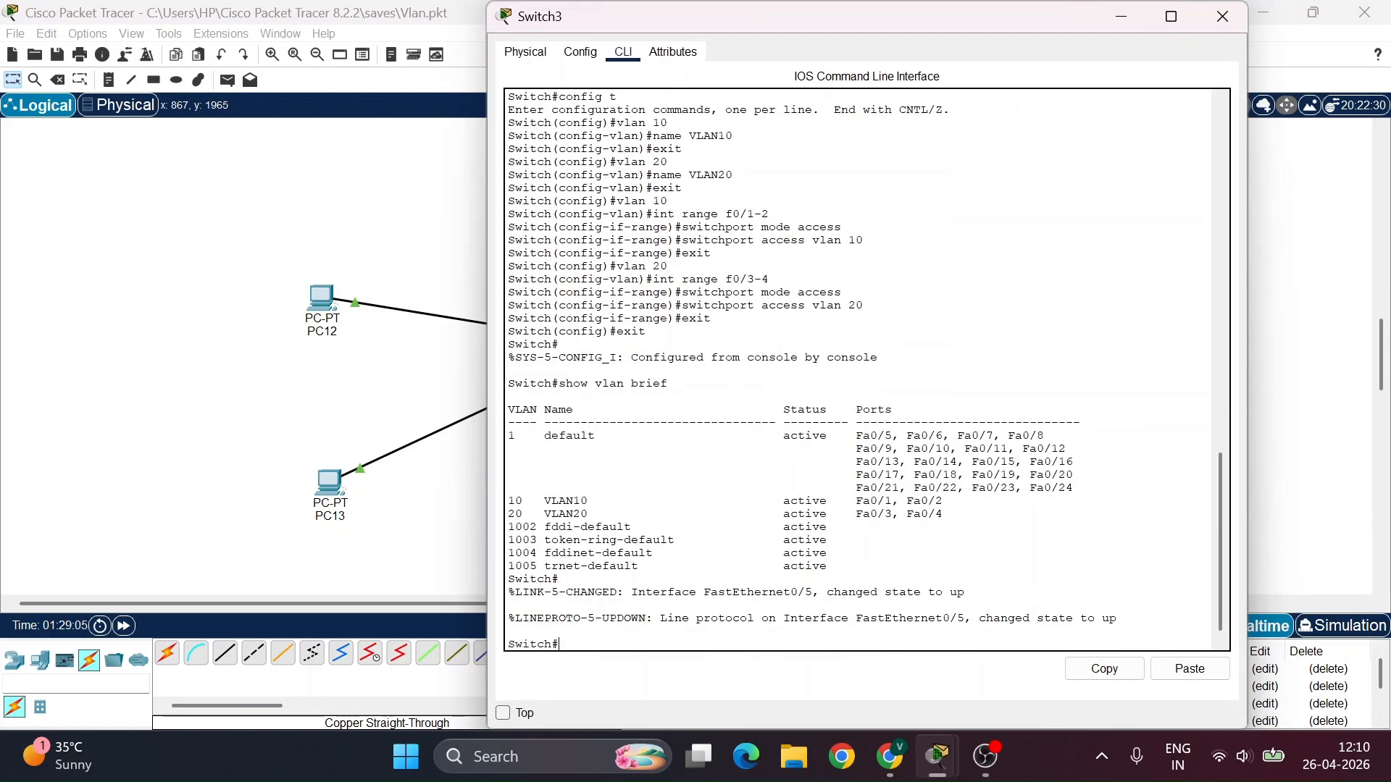
type("en")
key("Return")
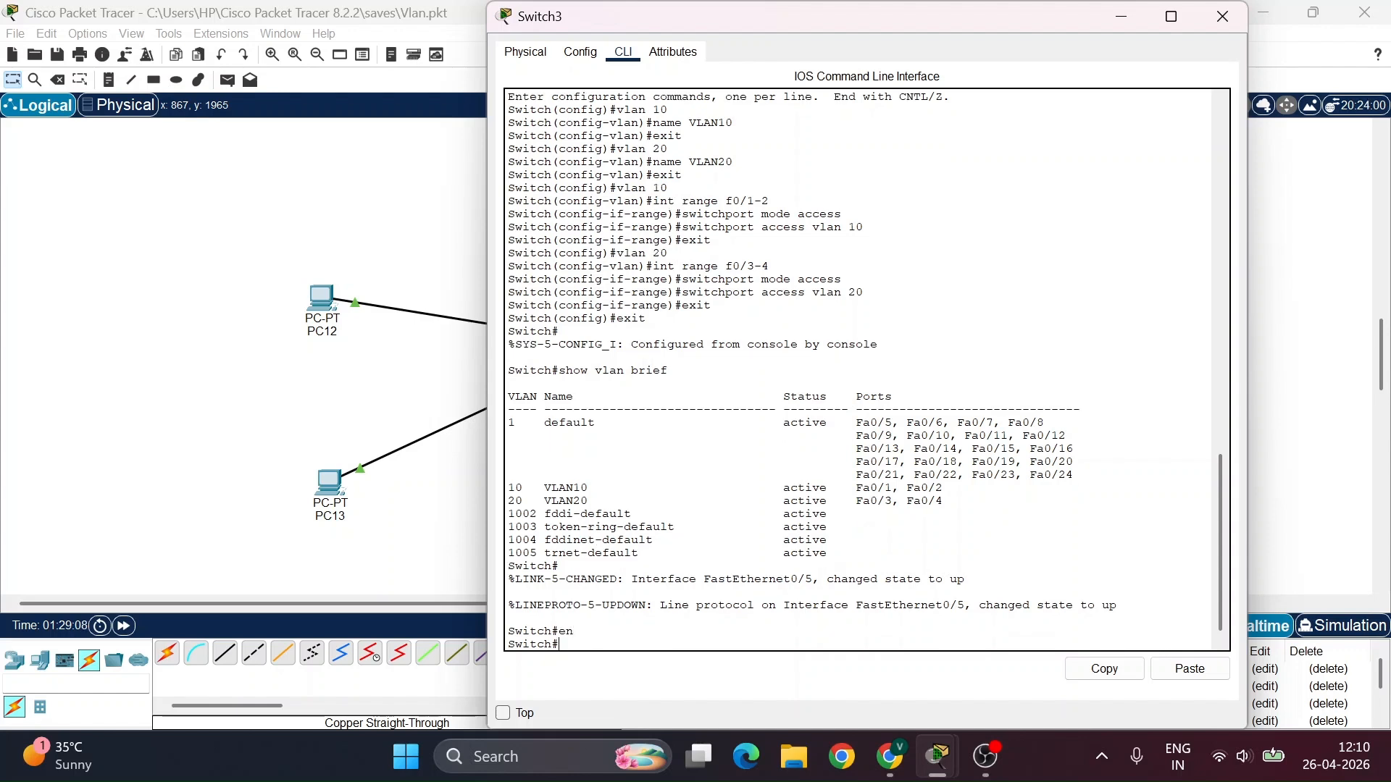
type("config t")
key("Return")
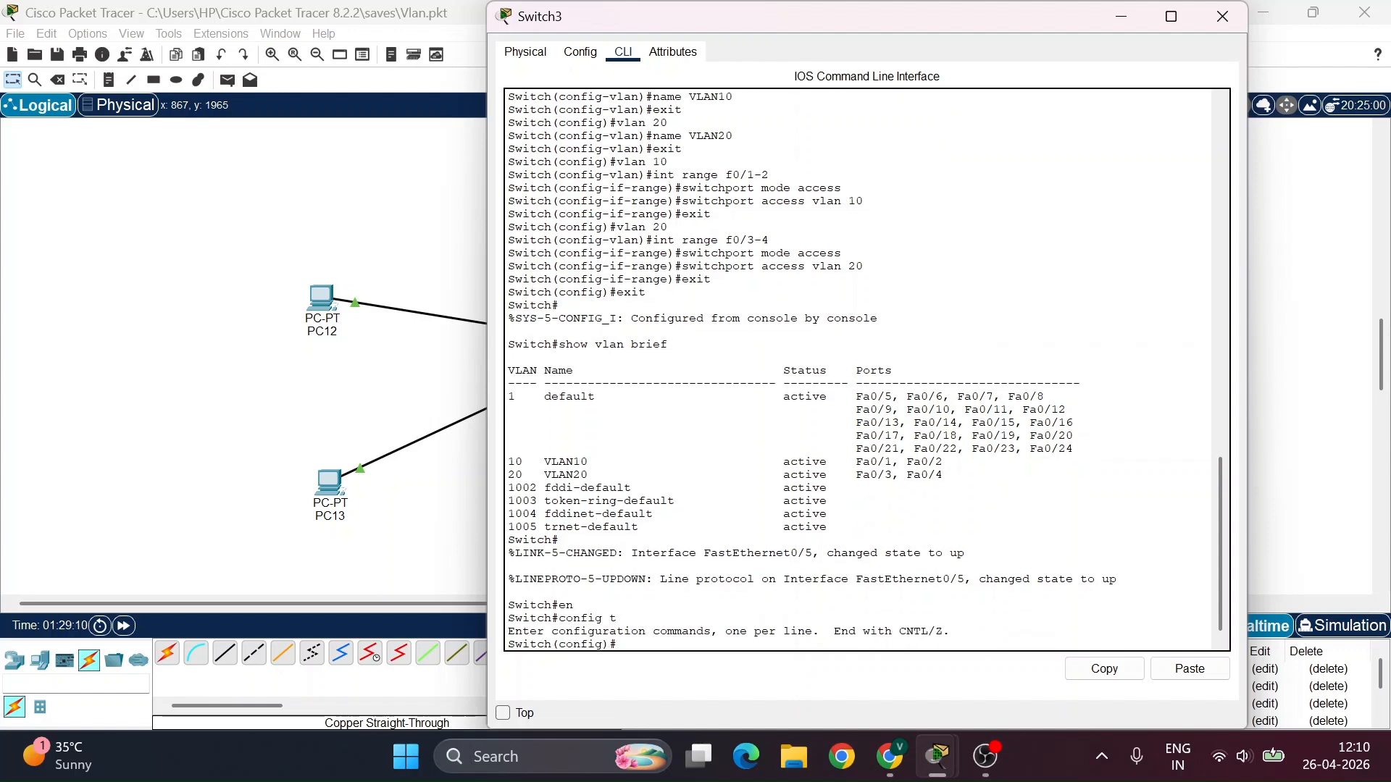
type("int f0/5")
key("Return")
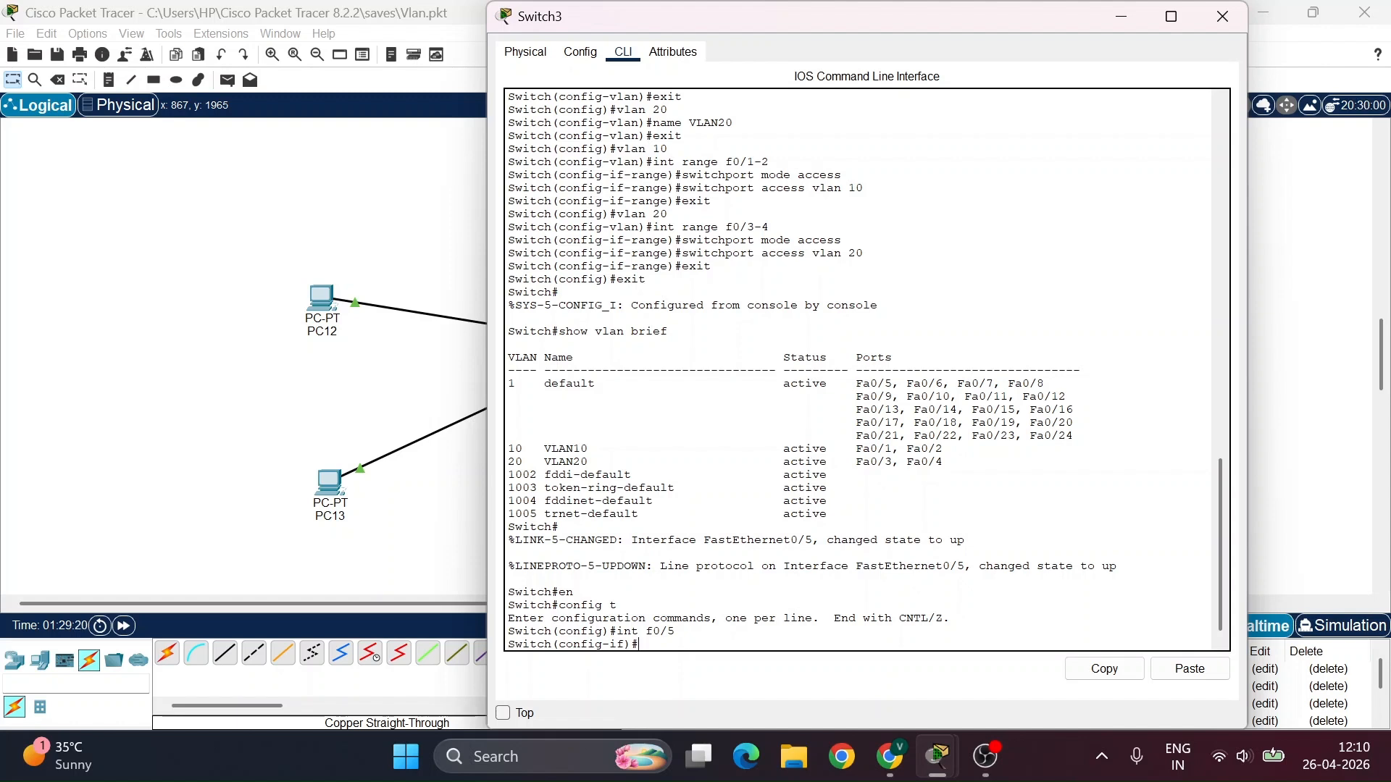
Set port f0/5 of Switch3 to trunk mode and exit the interface configuration
type("switchport inter")
key("BackSpace")
key("BackSpace")
key("BackSpace")
key("BackSpace")
key("BackSpace")
type("mode")
type(" te")
key("BackSpace")
type("runk")
key("Return")
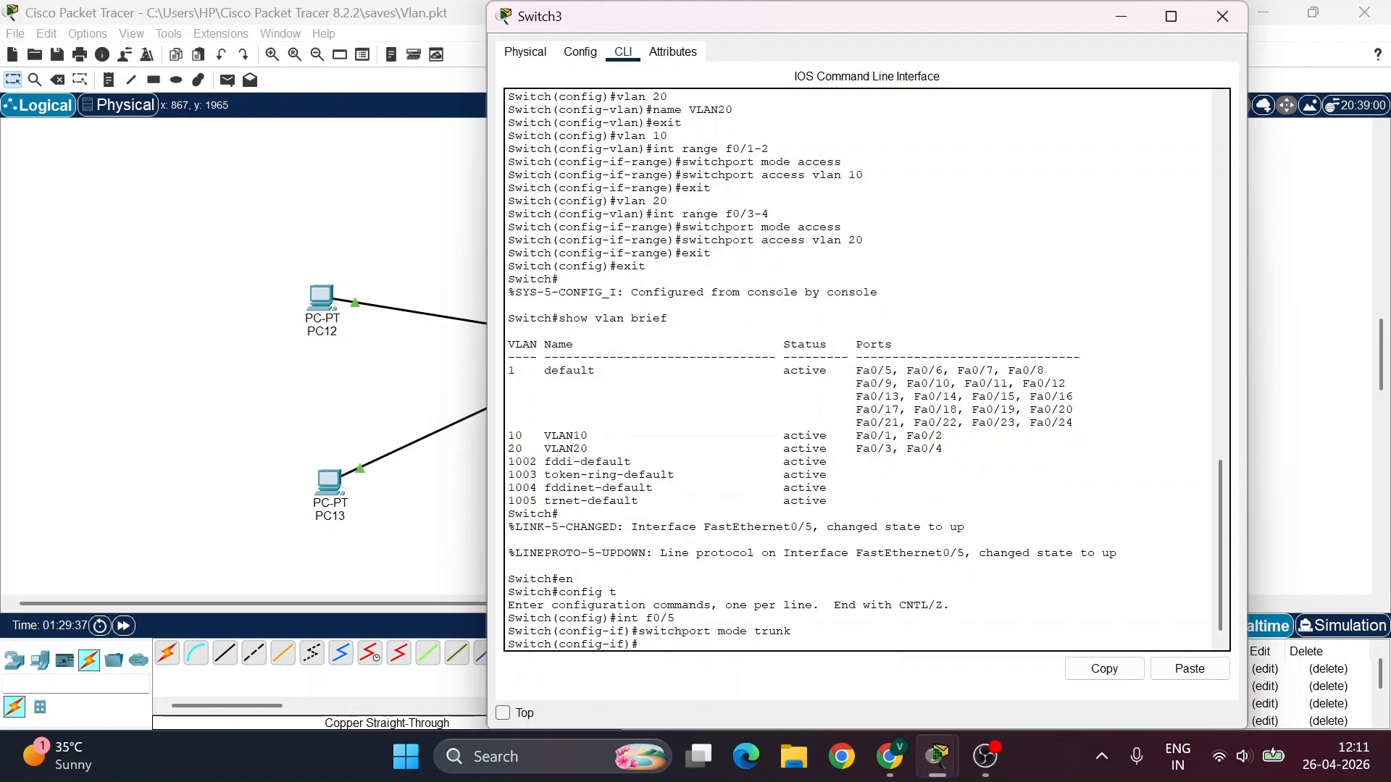
type("exit")
key("Return")
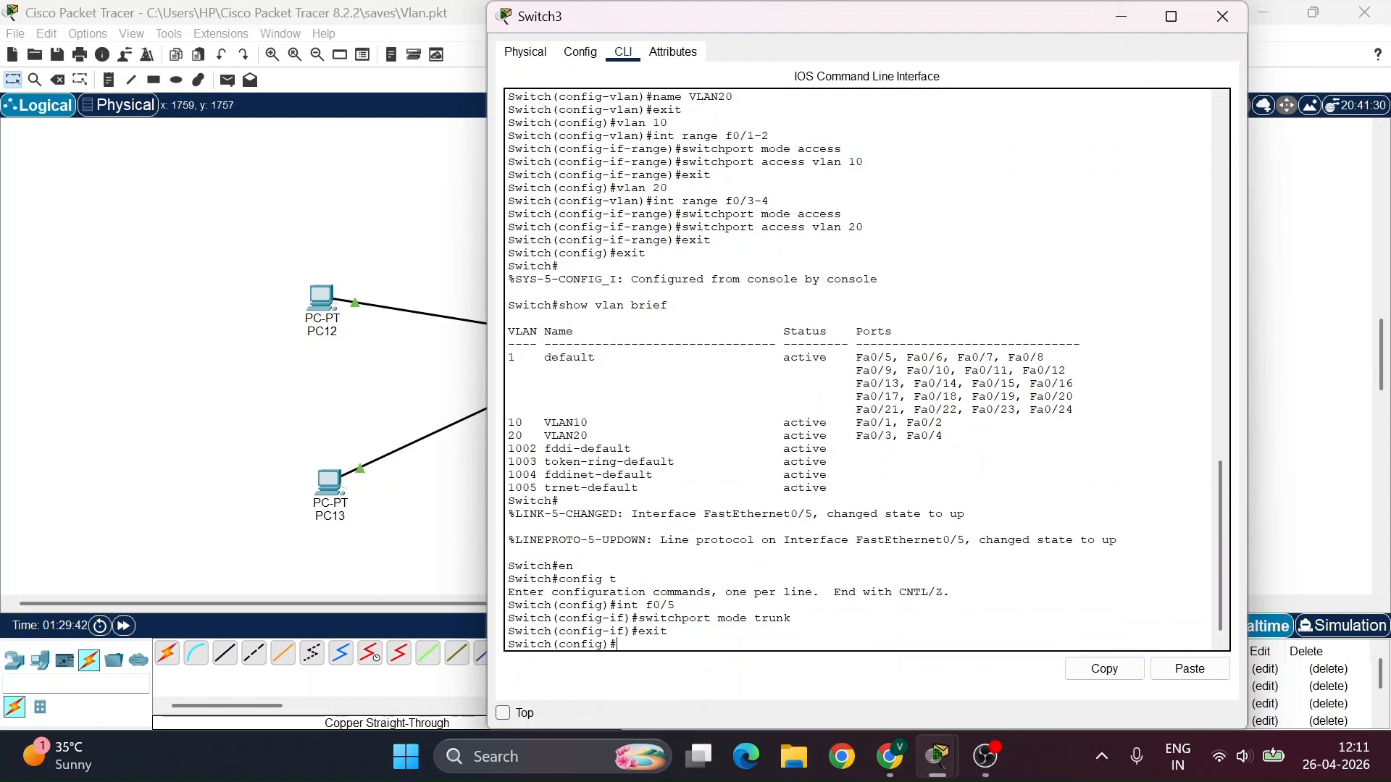
Leave configuration mode on Switch3, run show interface trunk and examine the Fa0/5 entry
type("exit")
key("Return")
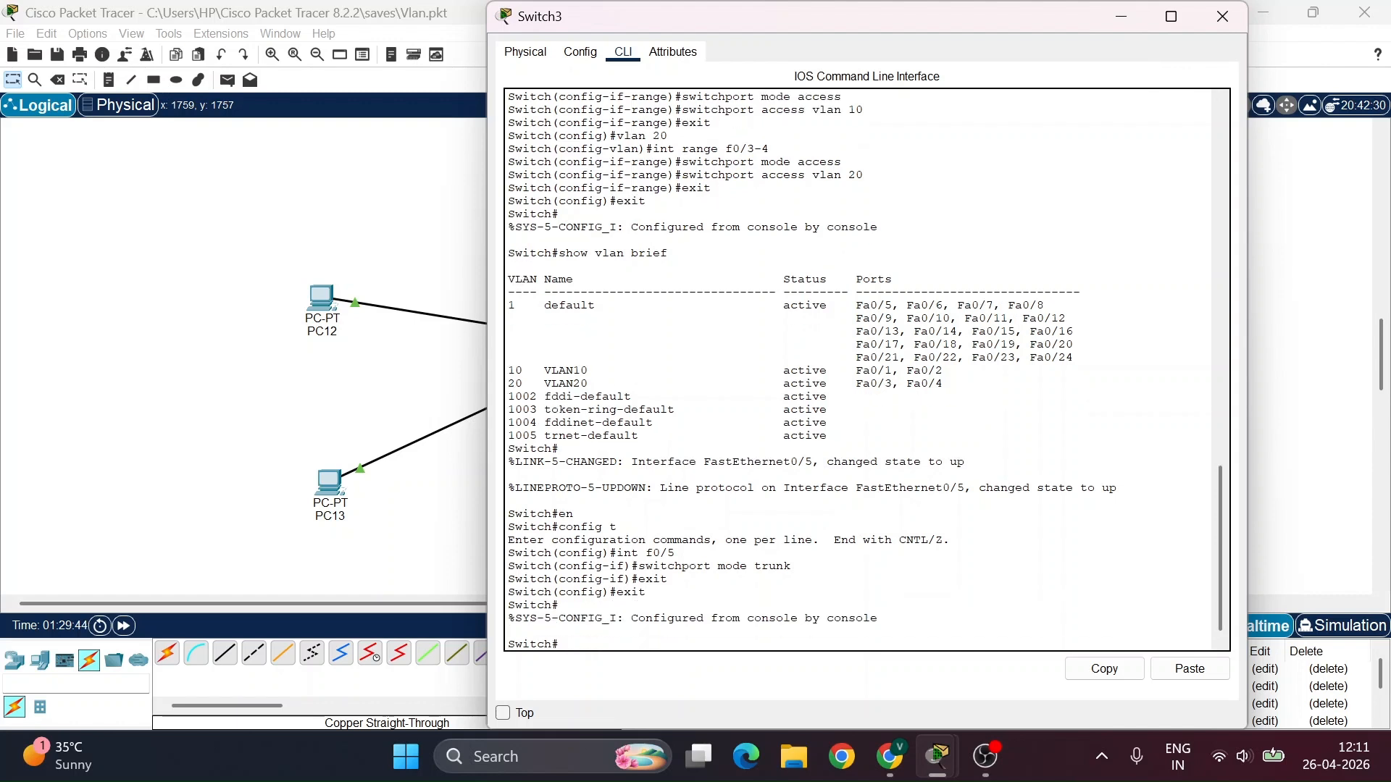
type("show interface trunk")
key("Return")
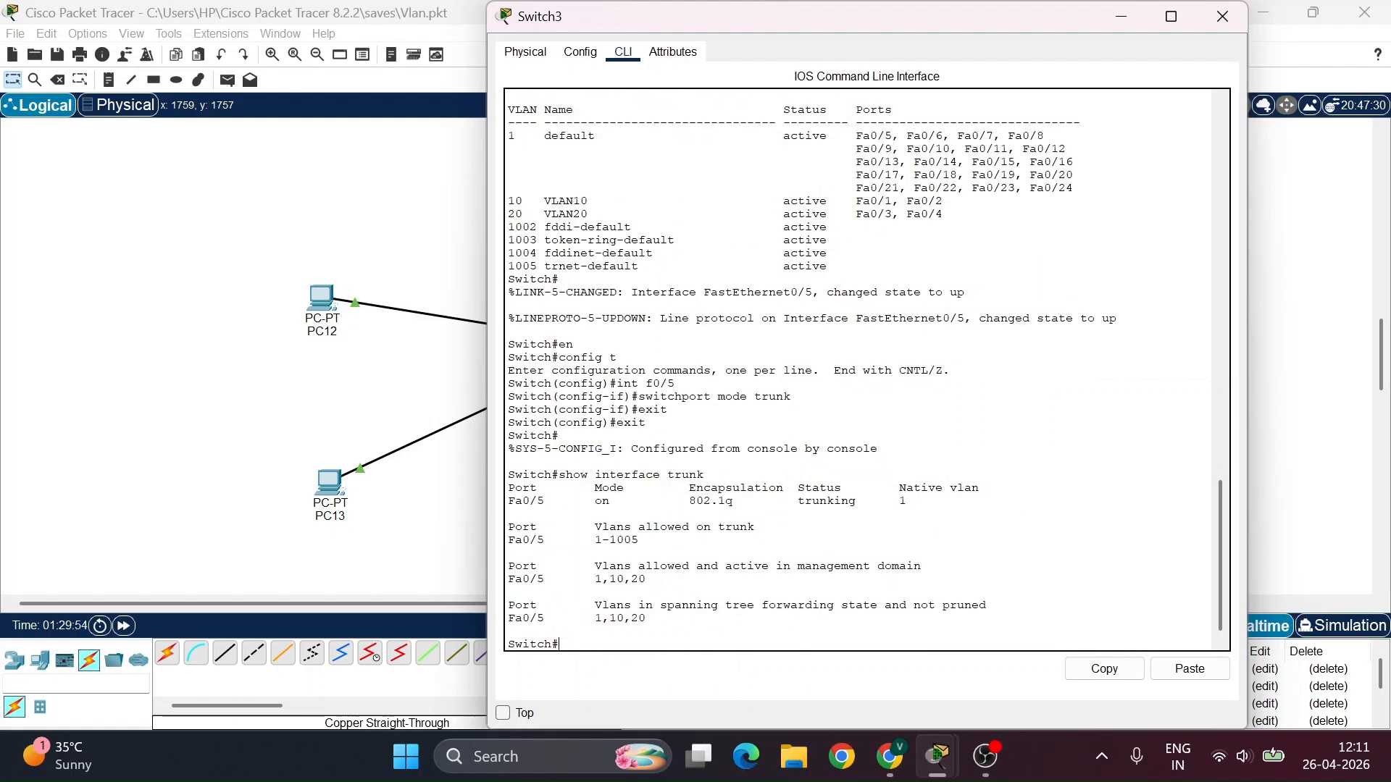
left_click_drag(704, 475, 552, 475)
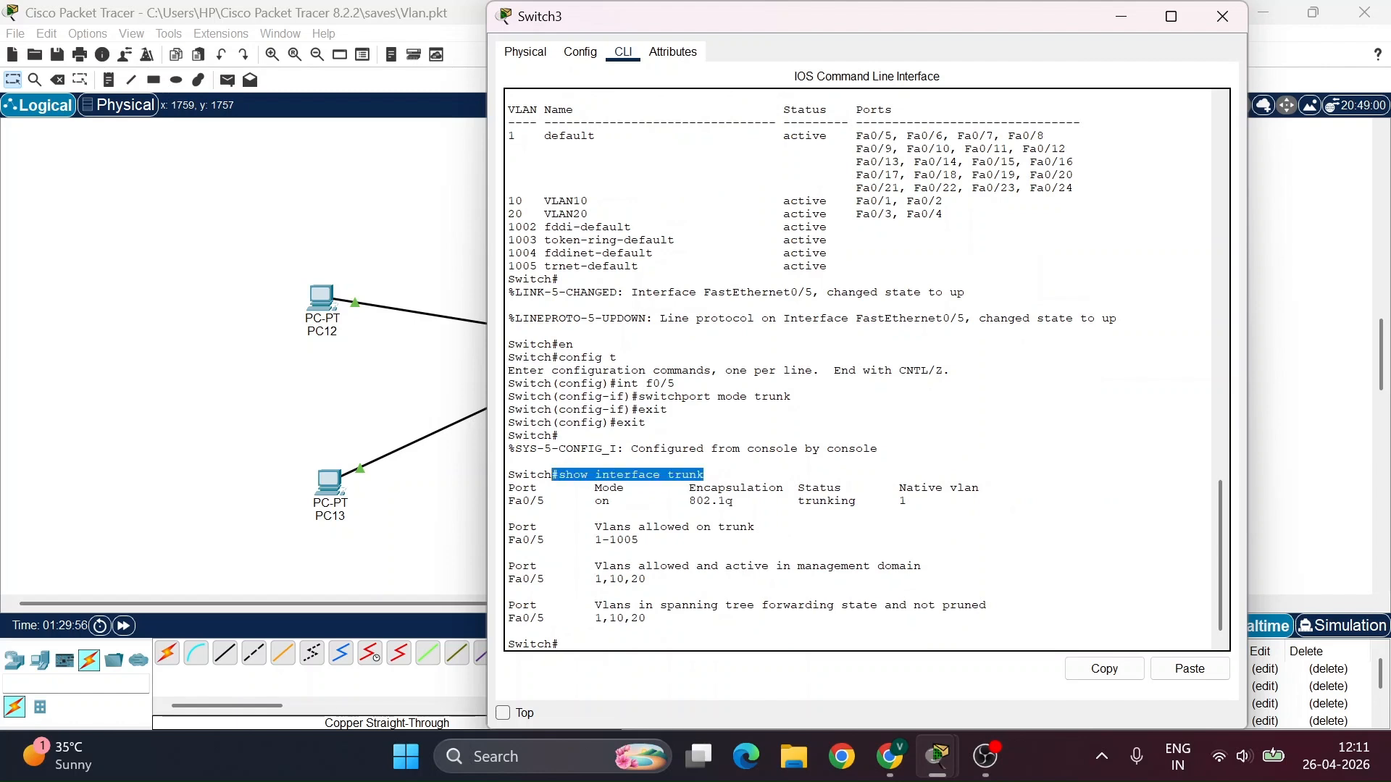
left_click_drag(668, 410, 588, 384)
left_click_drag(560, 502, 508, 488)
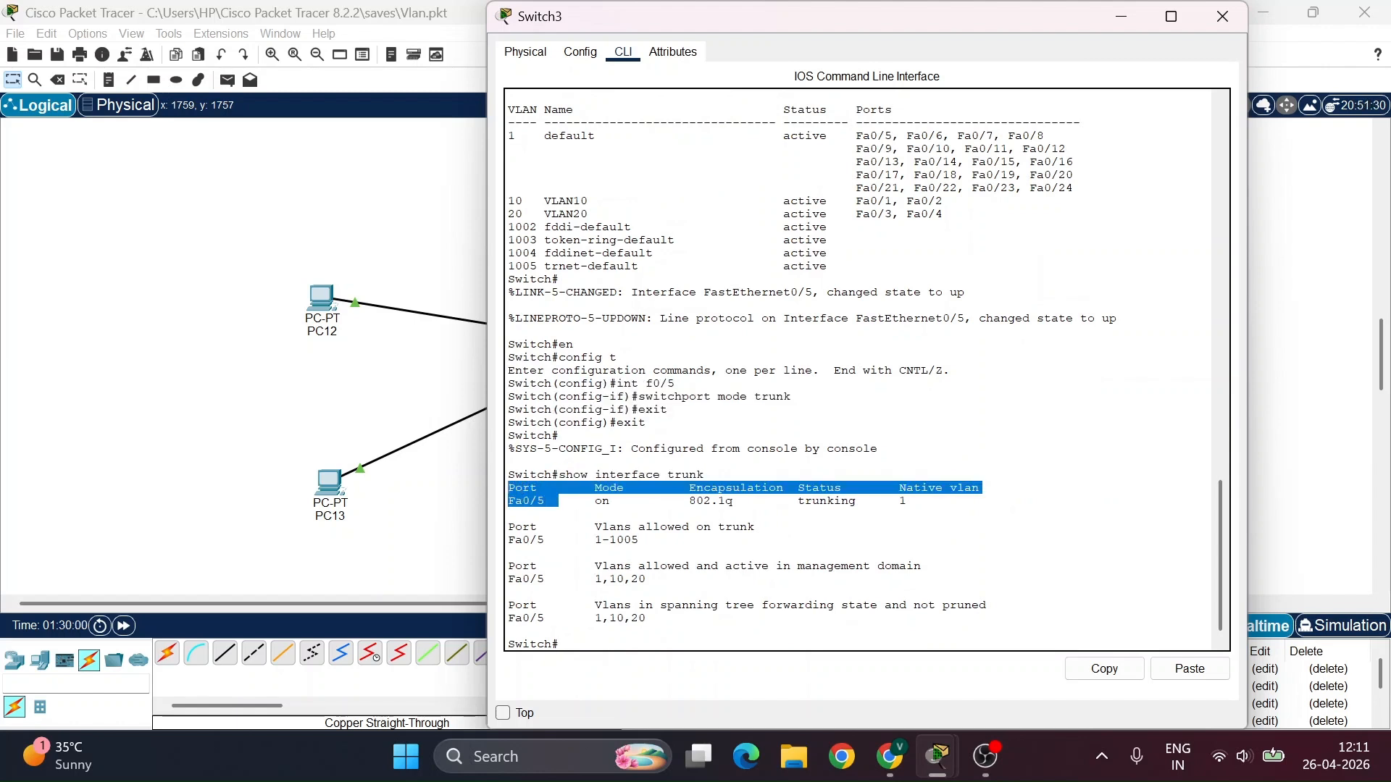
left_click(638, 540)
left_click(1121, 16)
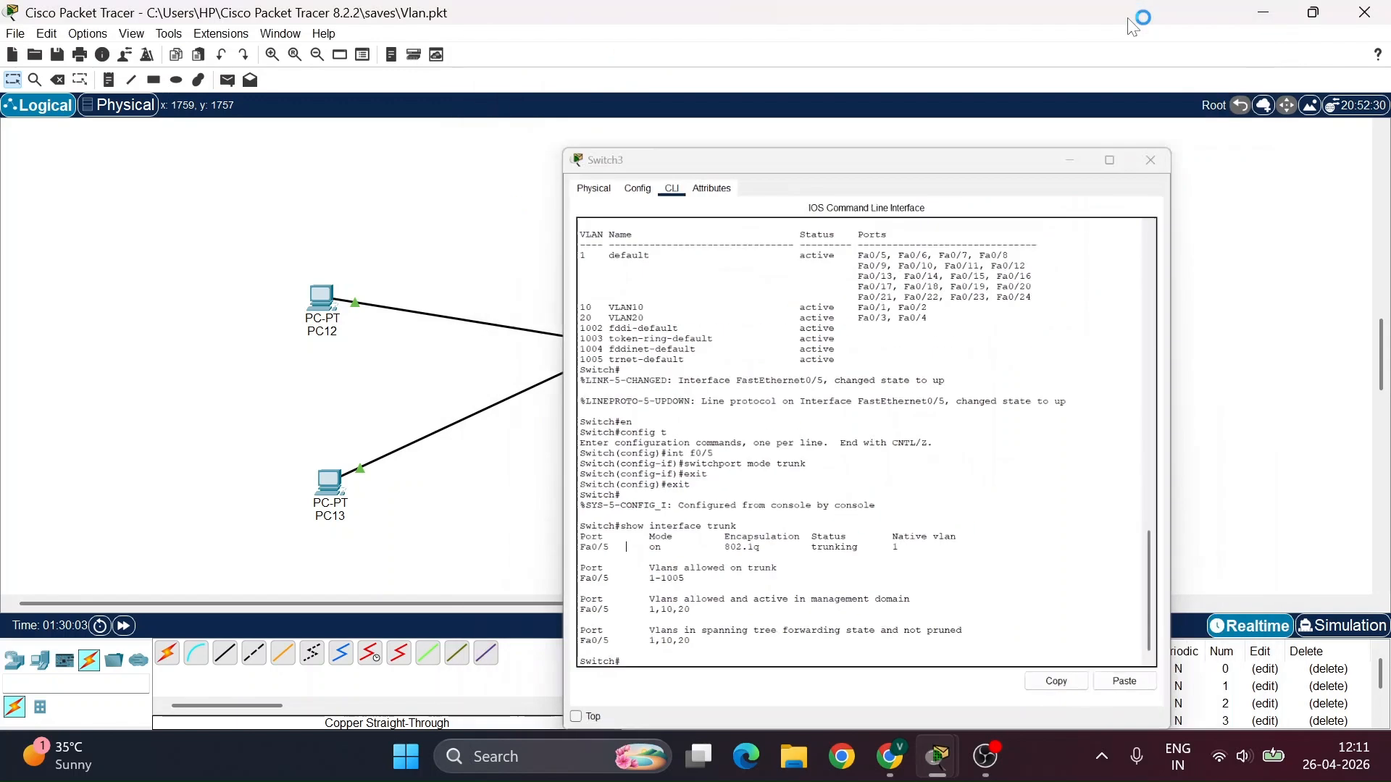
Create subinterface f0/0.1 from the command line of Router0
left_click(623, 165)
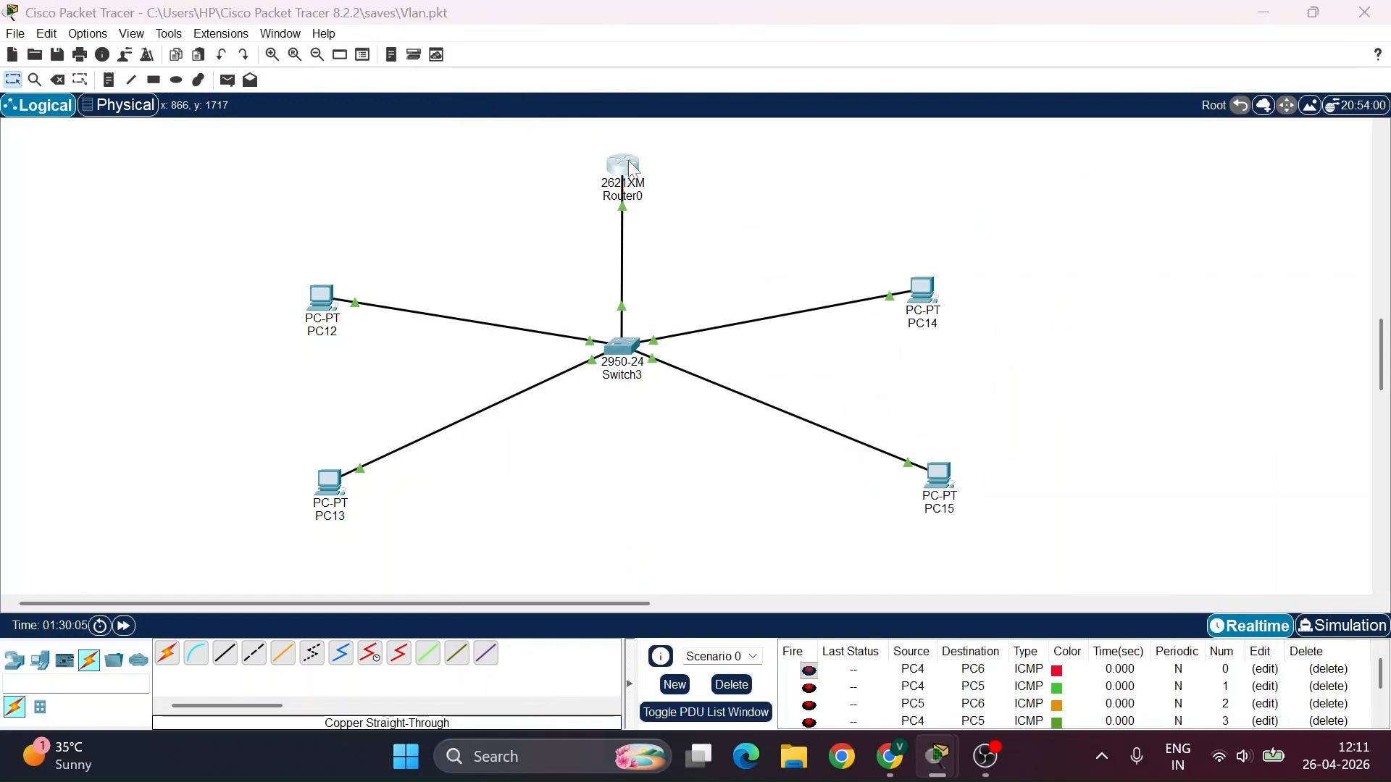
left_click(624, 53)
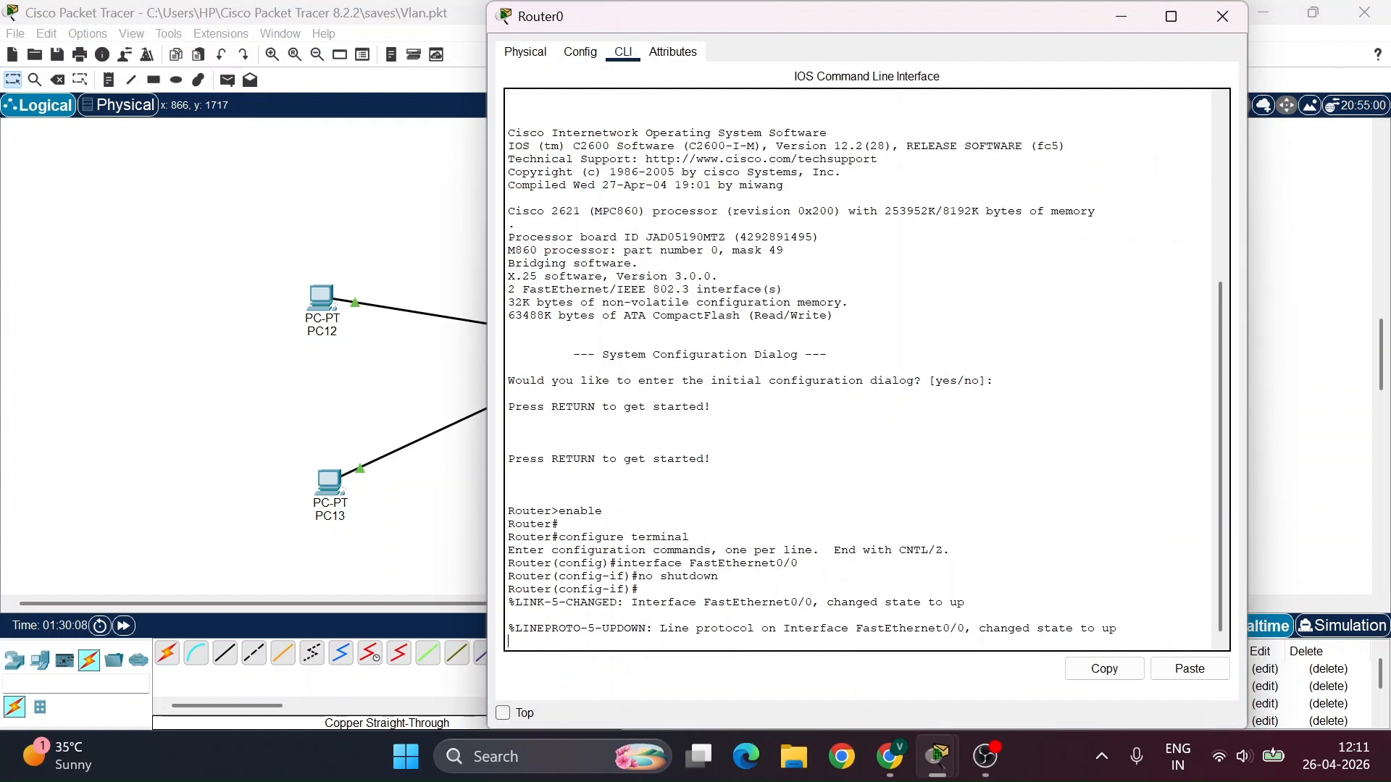
type("int 0/0.1")
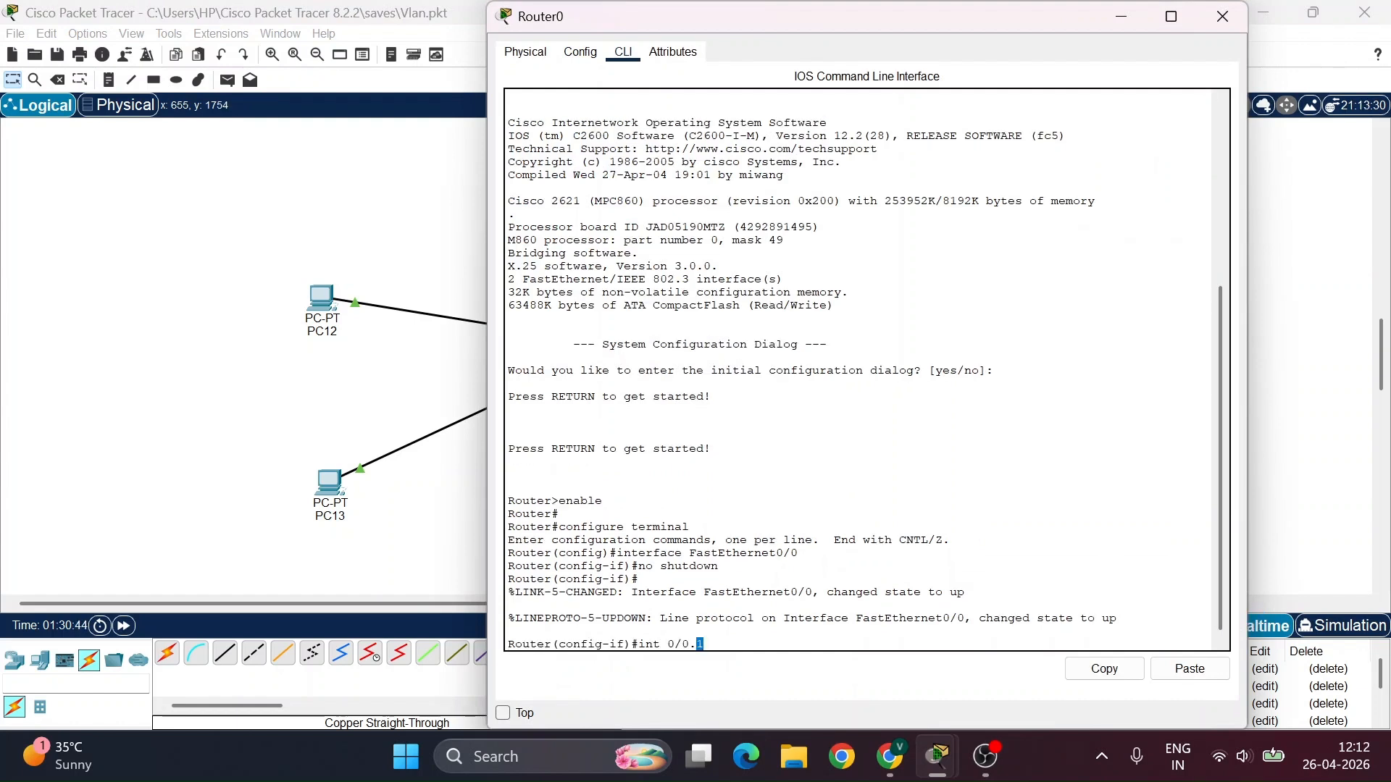
key("Return")
key("Up")
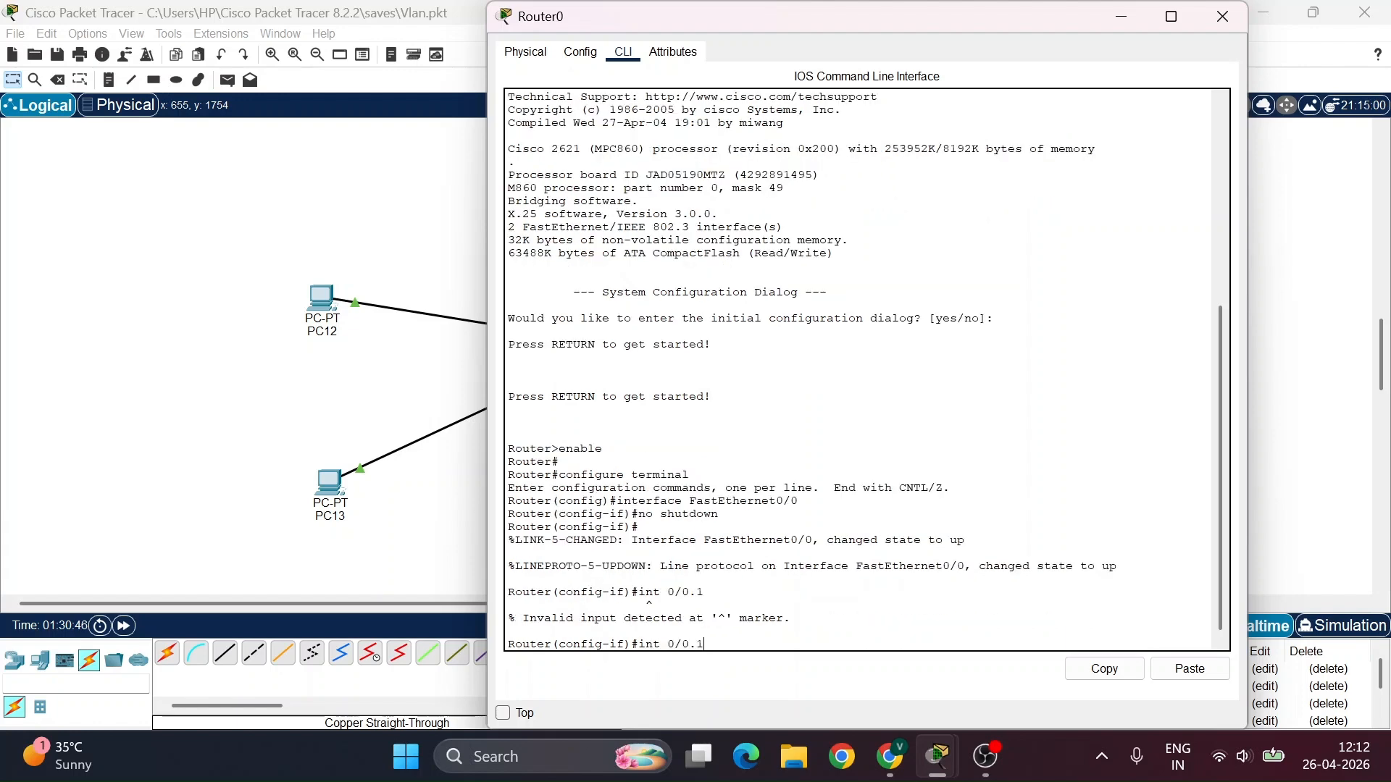
type("f")
key("Right")
key("Right")
key("Return")
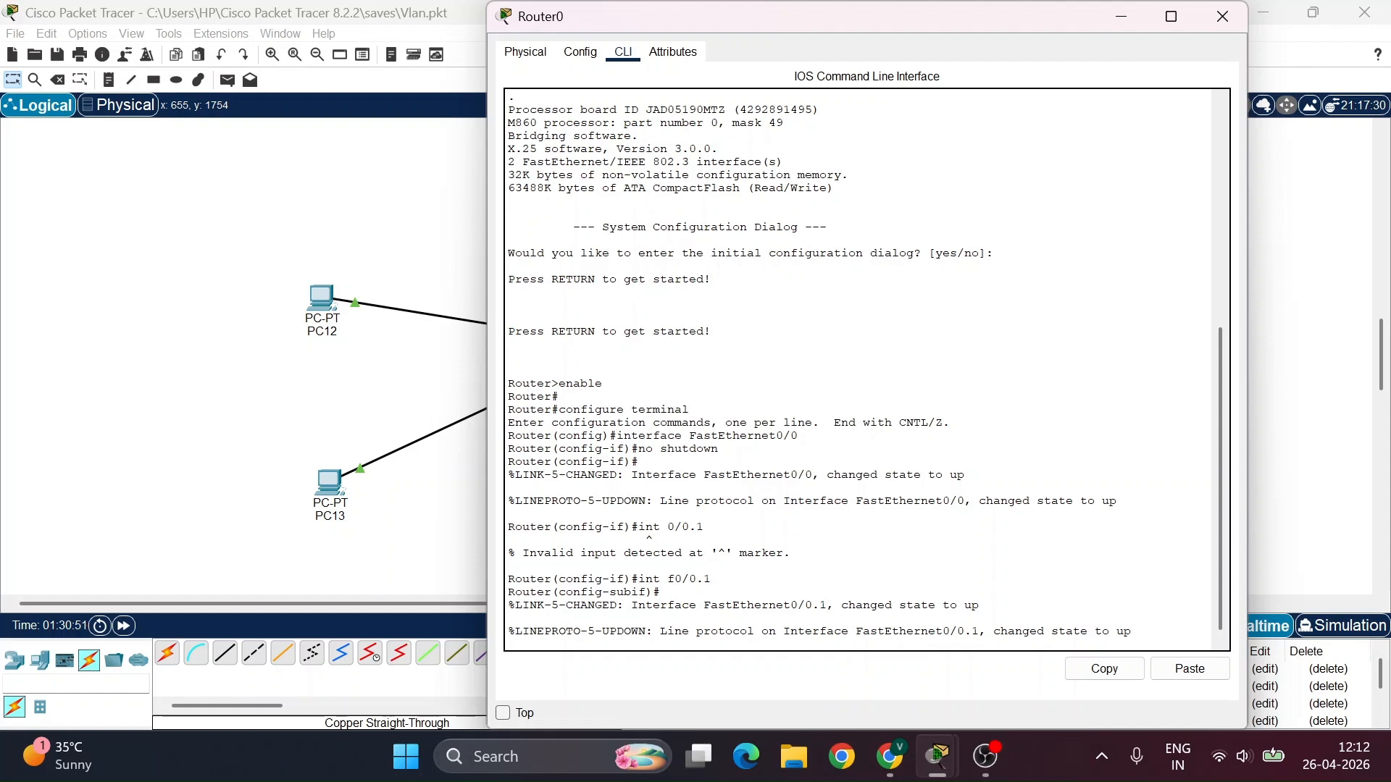
Set 802.1Q encapsulation for VLAN 10 on subinterface f0/0.1 of Router0
key("Return")
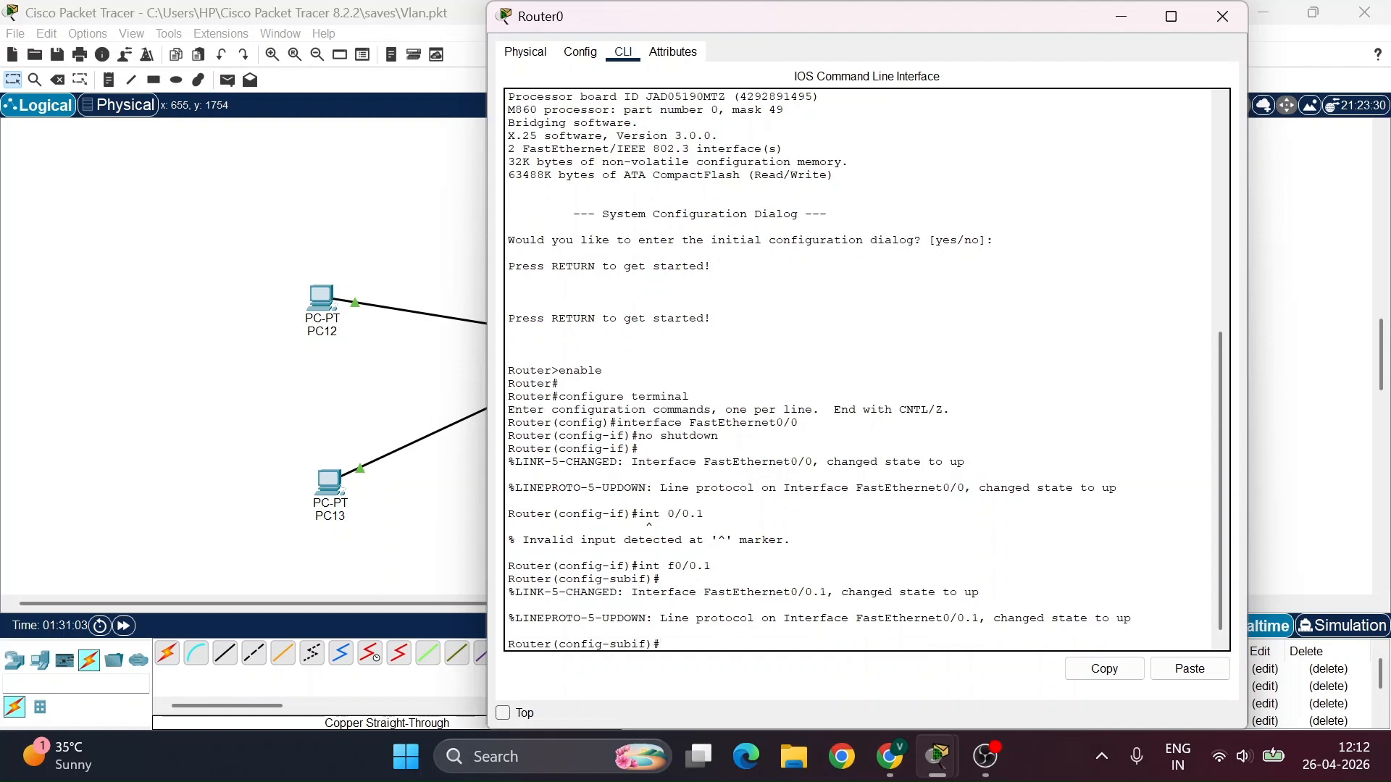
type("encapsulation dot1Q")
left_click(1122, 15)
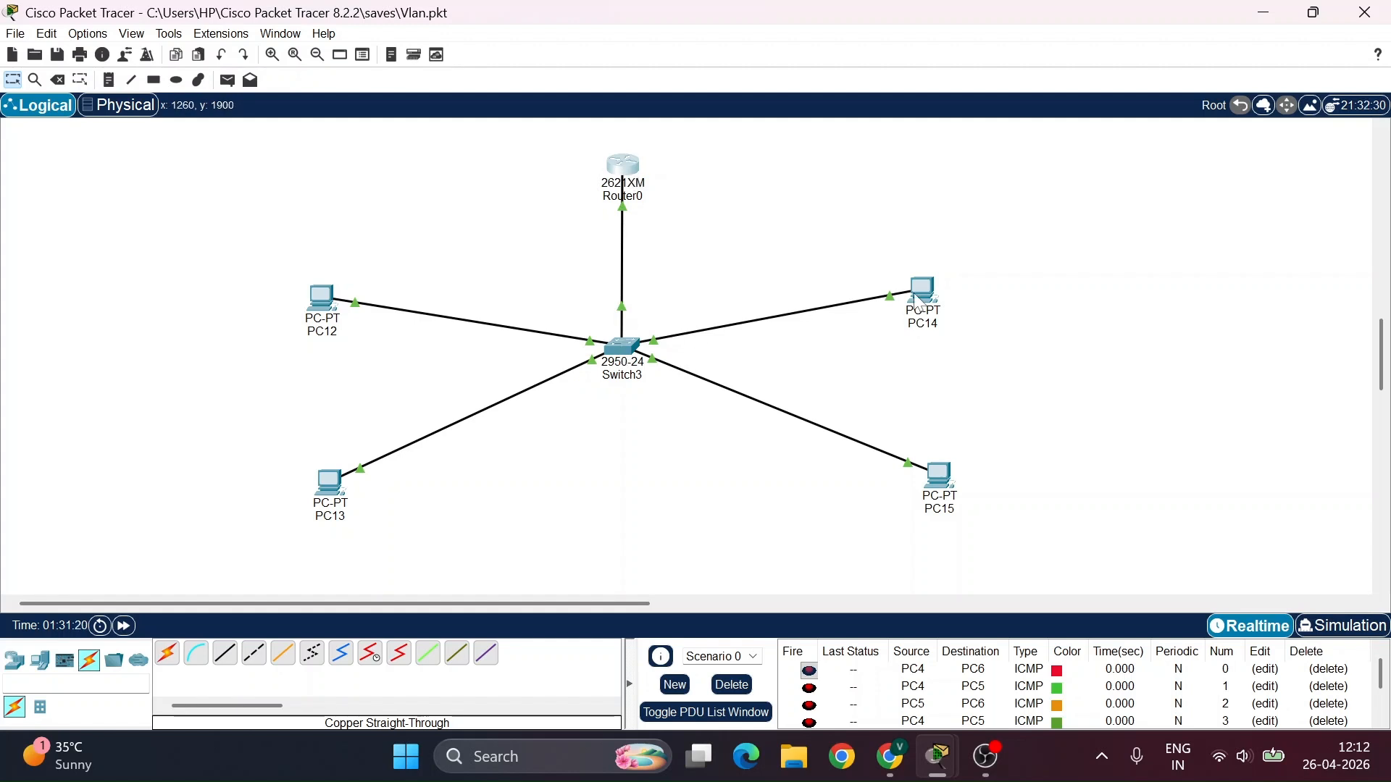
left_click(636, 370)
left_click(623, 165)
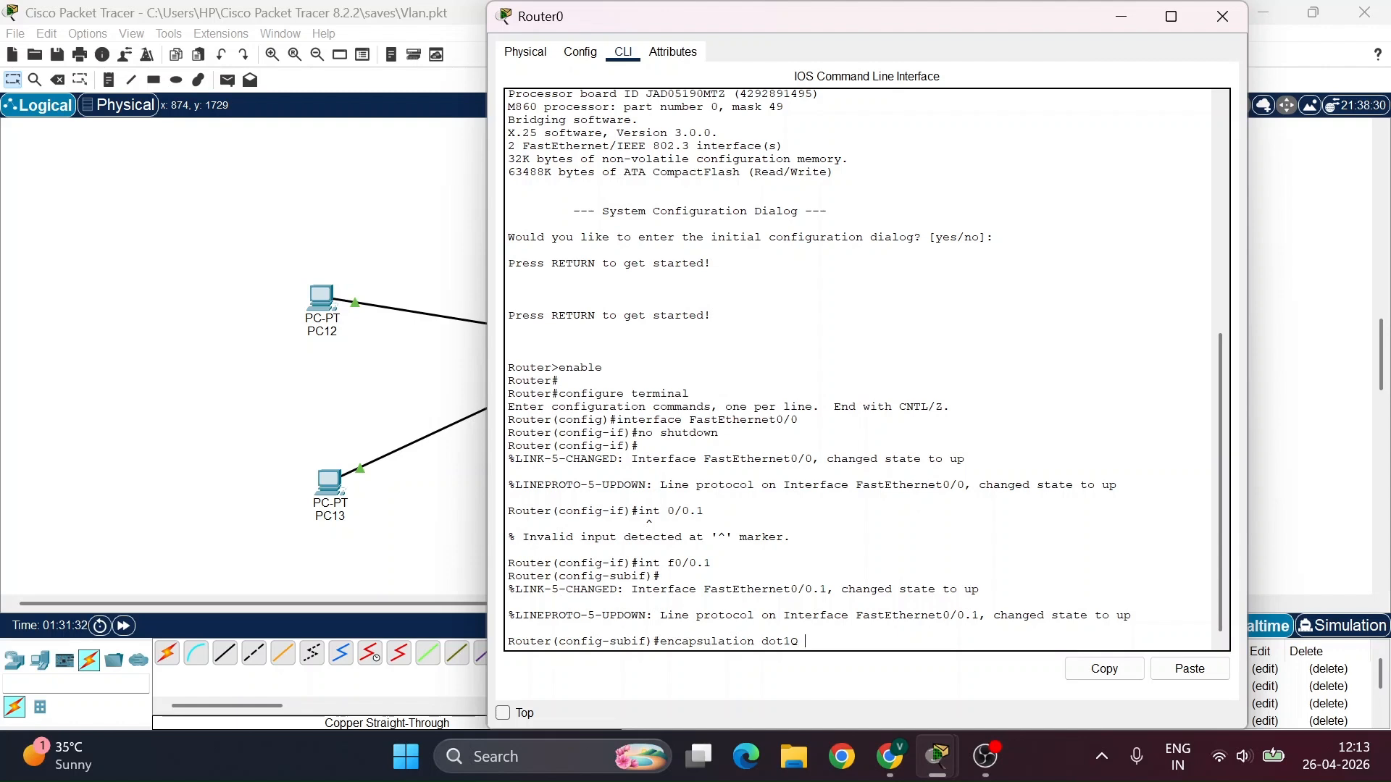
type("10")
key("Return")
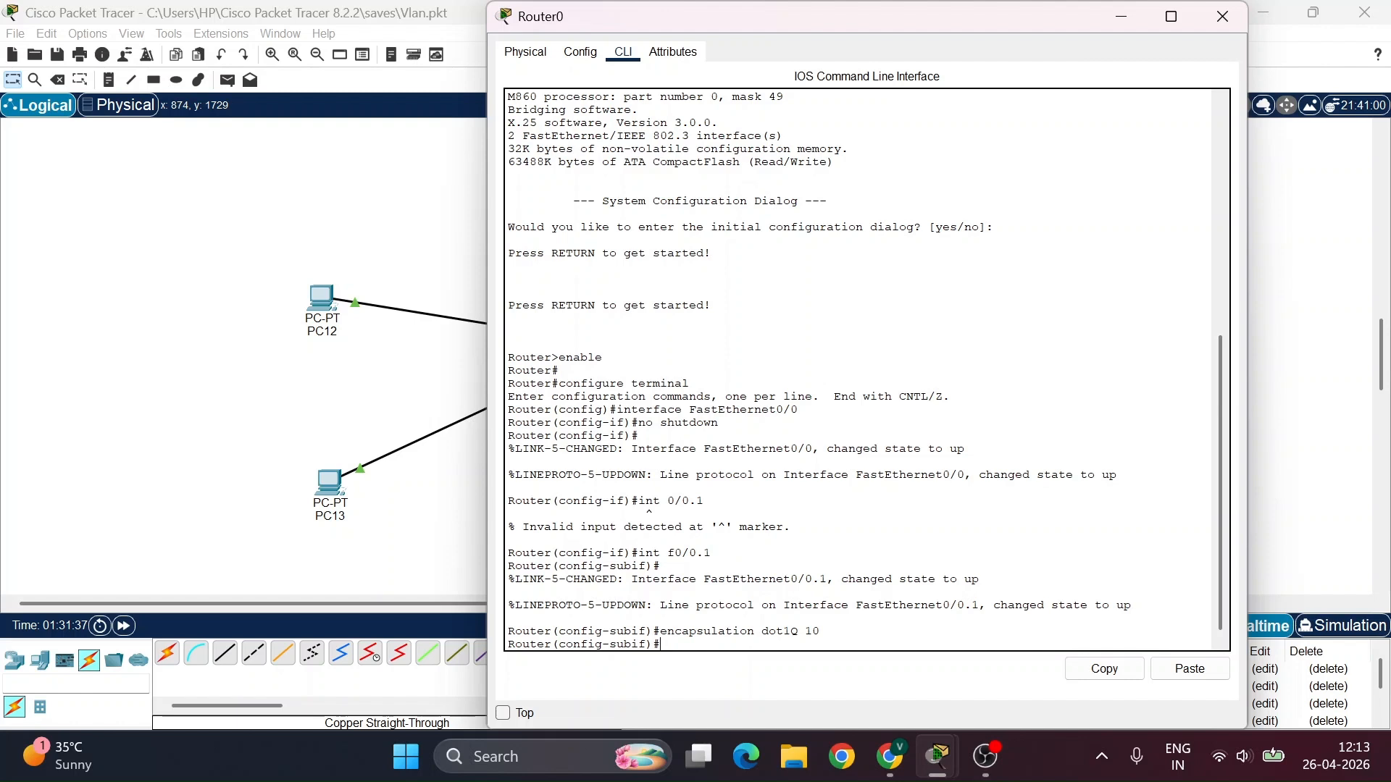
Assign IP address 192.169.10.11 with mask 255.255.255.248 to subinterface f0/0.1 and exit the subinterface configuration
type("ip address 192.169.10.11 255.255.255.")
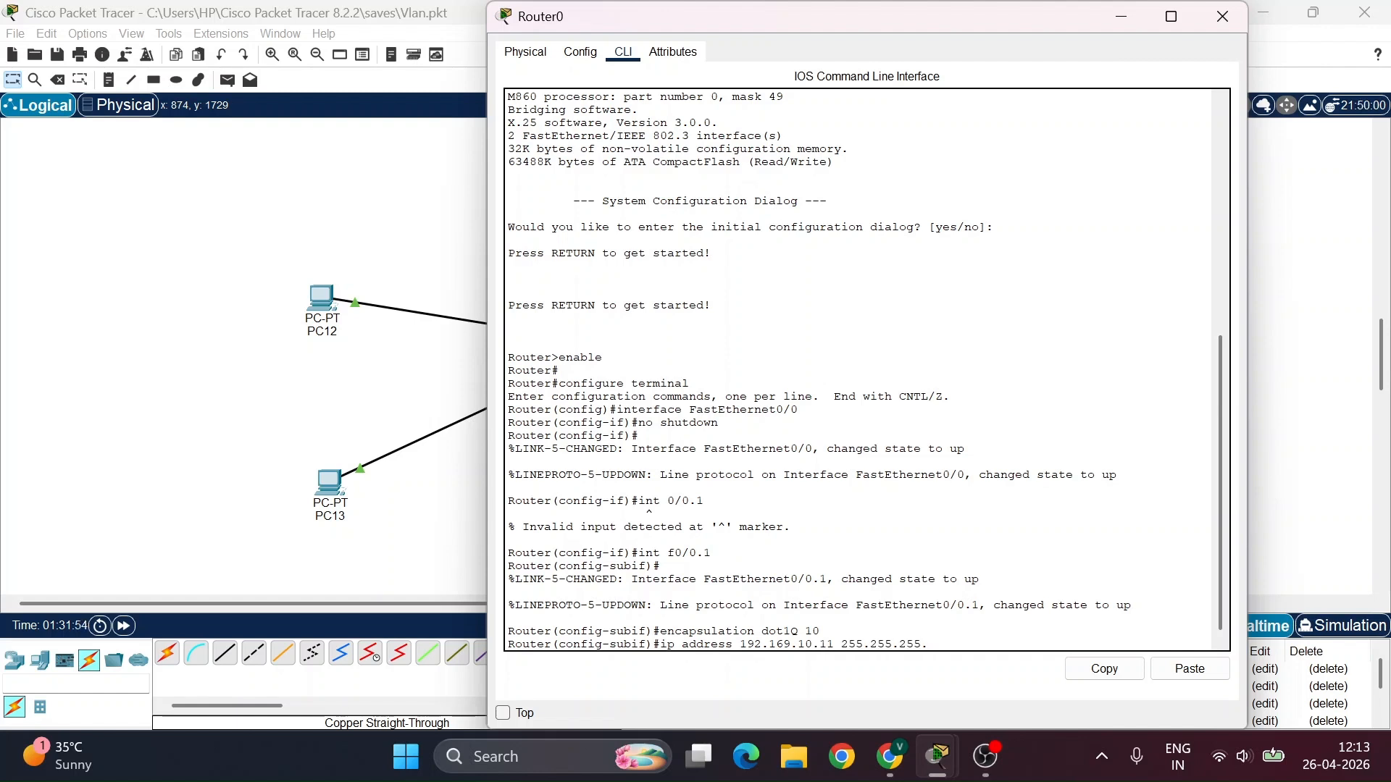
type("248")
key("Return")
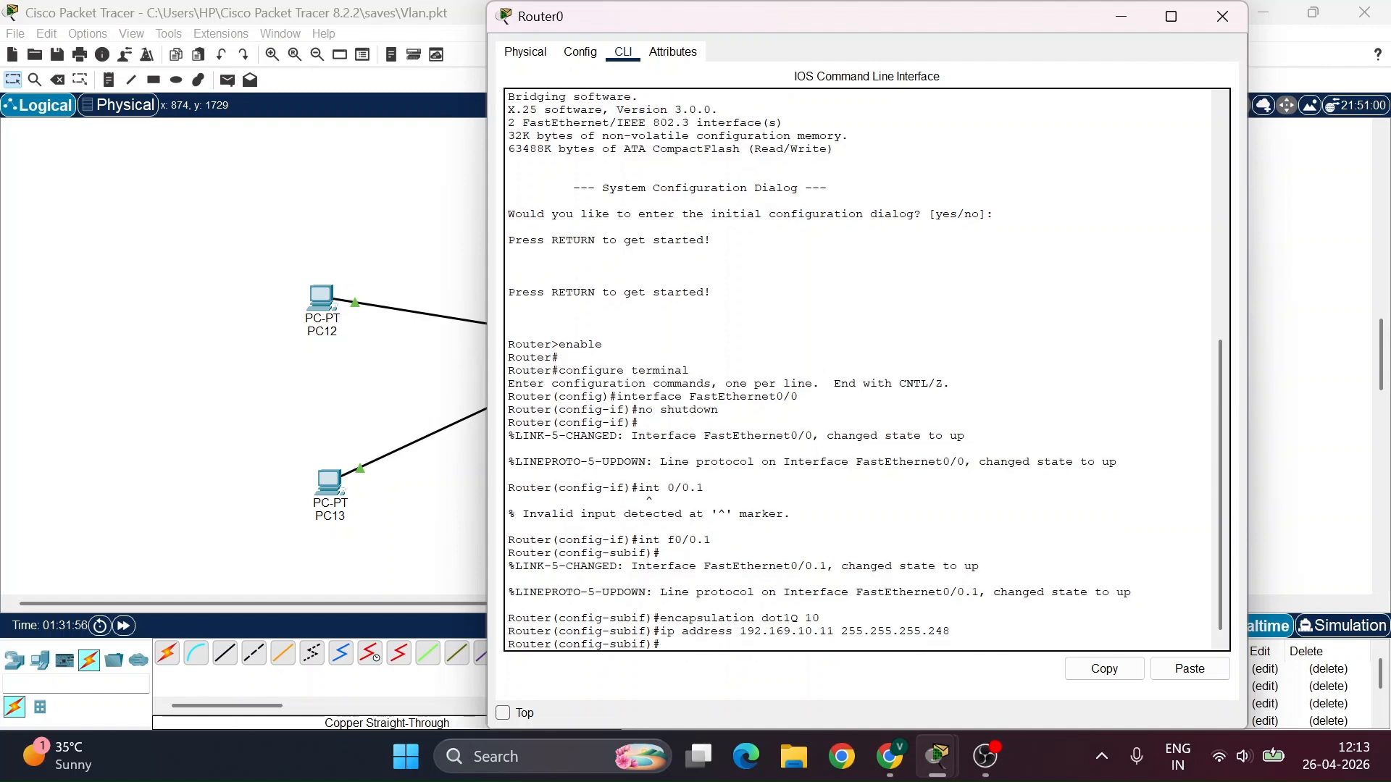
type("exit")
key("Return")
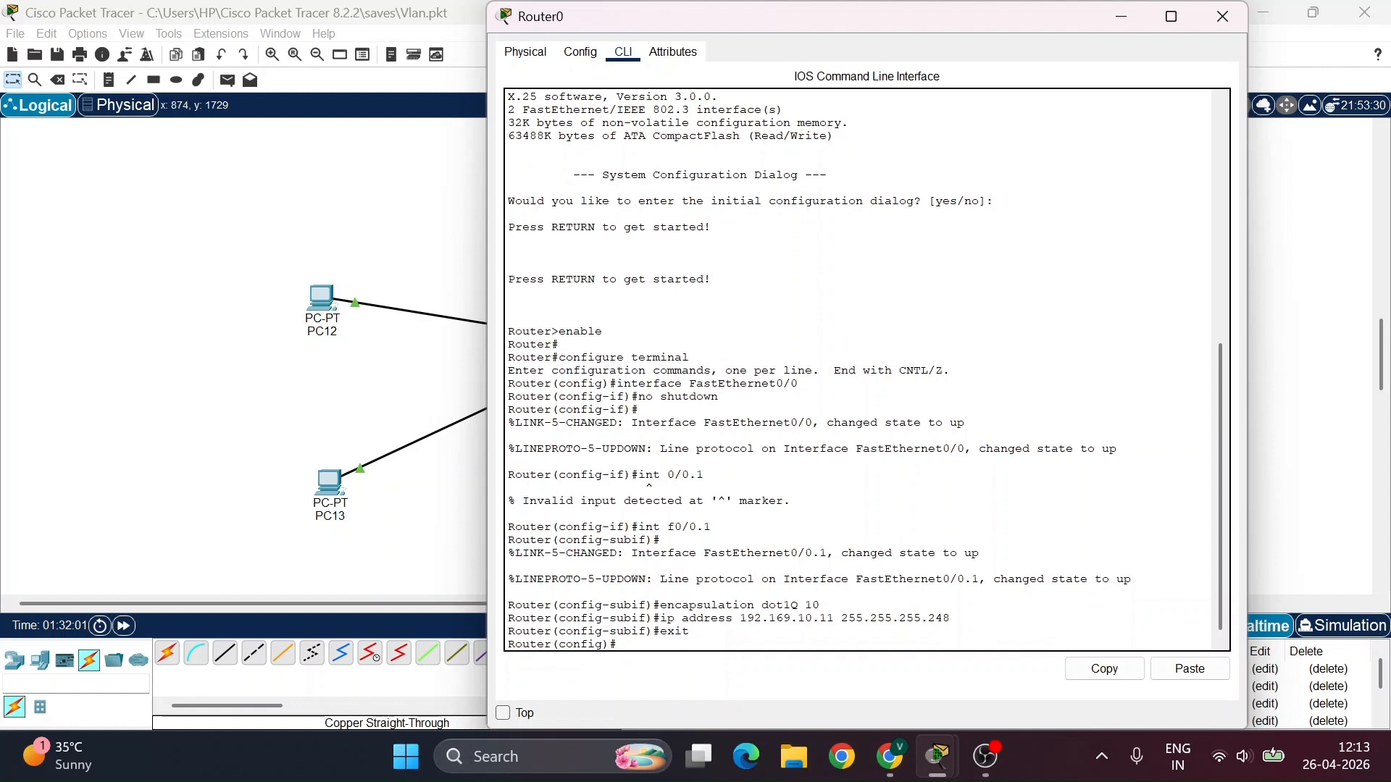
Create subinterface f0/0.2 from the command line of Router0
type("int 0/0.1")
key("Up")
key("Up")
key("Up")
key("Up")
key("Up")
key("Up")
key("Up")
key("Down")
key("Down")
key("Down")
key("BackSpace")
type("2")
key("Return")
type("int f0")
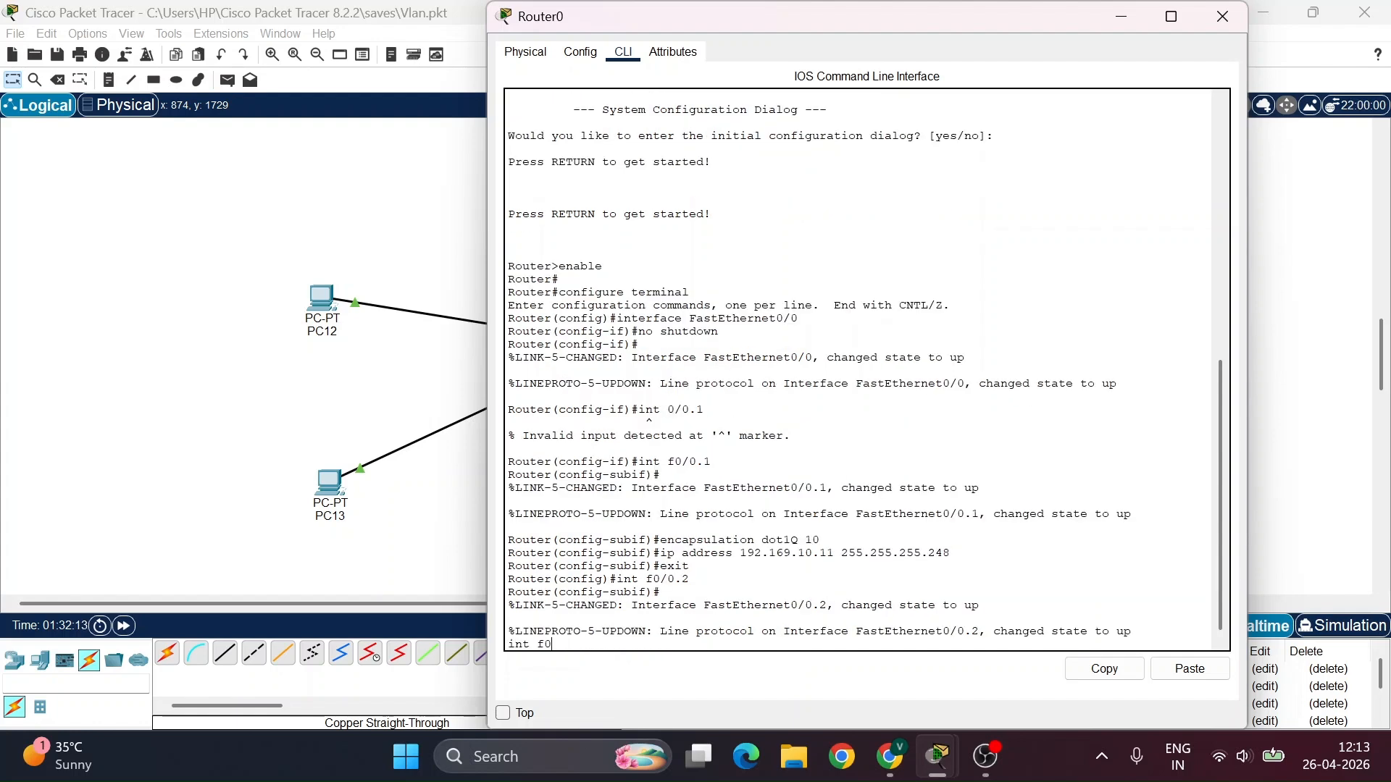
key("BackSpace")
key("BackSpace")
key("BackSpace")
key("BackSpace")
key("BackSpace")
key("BackSpace")
key("Return")
Set 802.1Q encapsulation for VLAN 20 on subinterface f0/0.2 of Router0
key("Up")
key("Up")
key("Up")
key("Up")
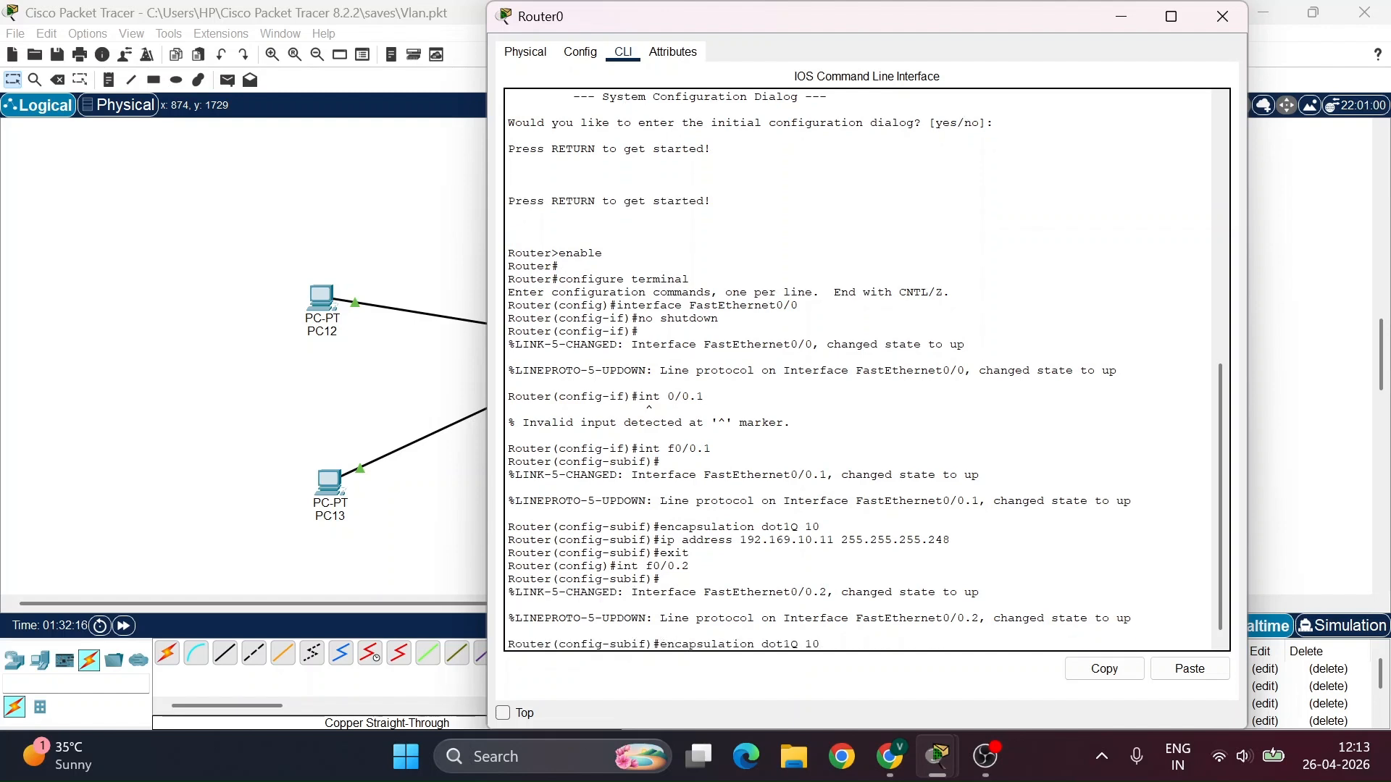
key("Up")
key("Down")
key("BackSpace")
key("BackSpace")
type("20")
key("Return")
Assign IP address 192.169.10.19 with mask 255.255.255.248 to subinterface f0/0.2, exit its configuration and minimize the Router0 window
key("Up")
key("Up")
key("Up")
key("Up")
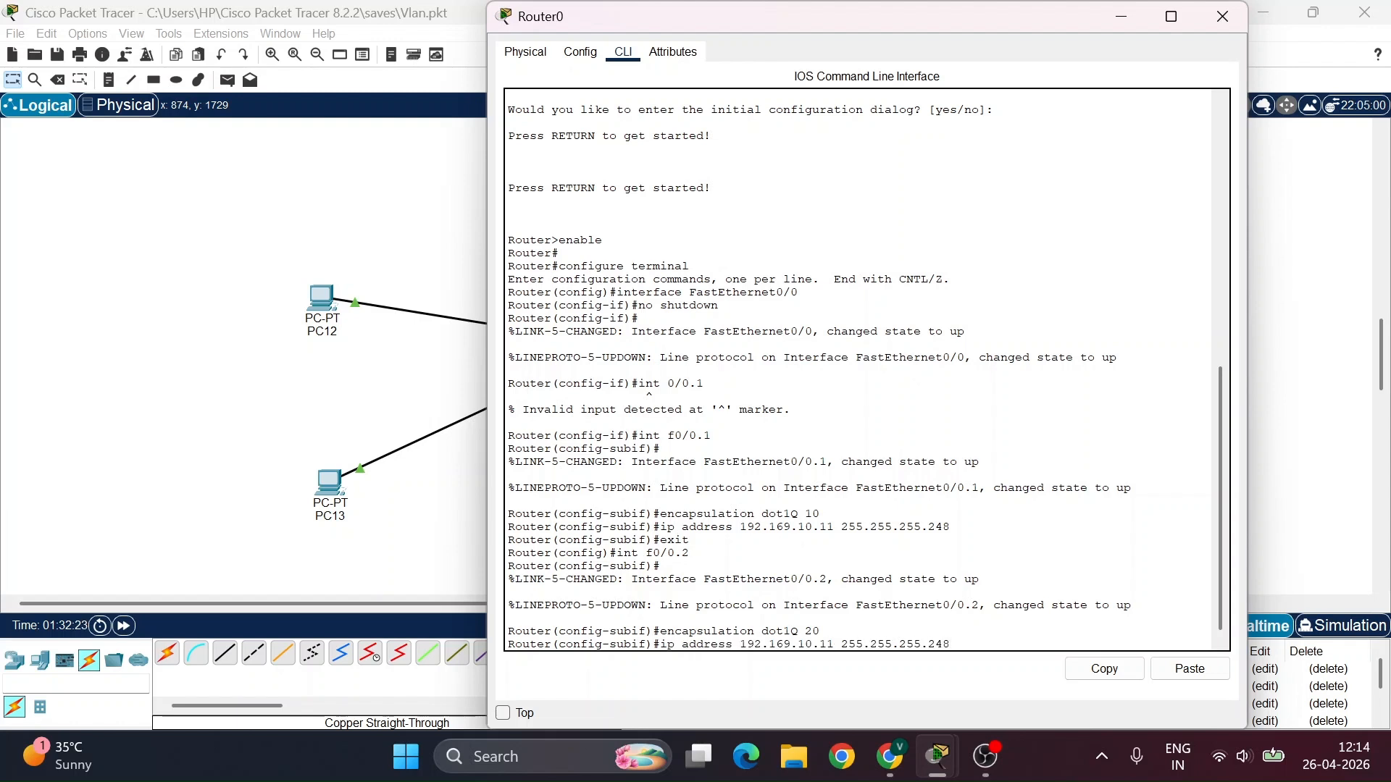
key("BackSpace")
key("BackSpace")
type("19")
left_click_drag(827, 527, 828, 540)
key("Return")
type("exit")
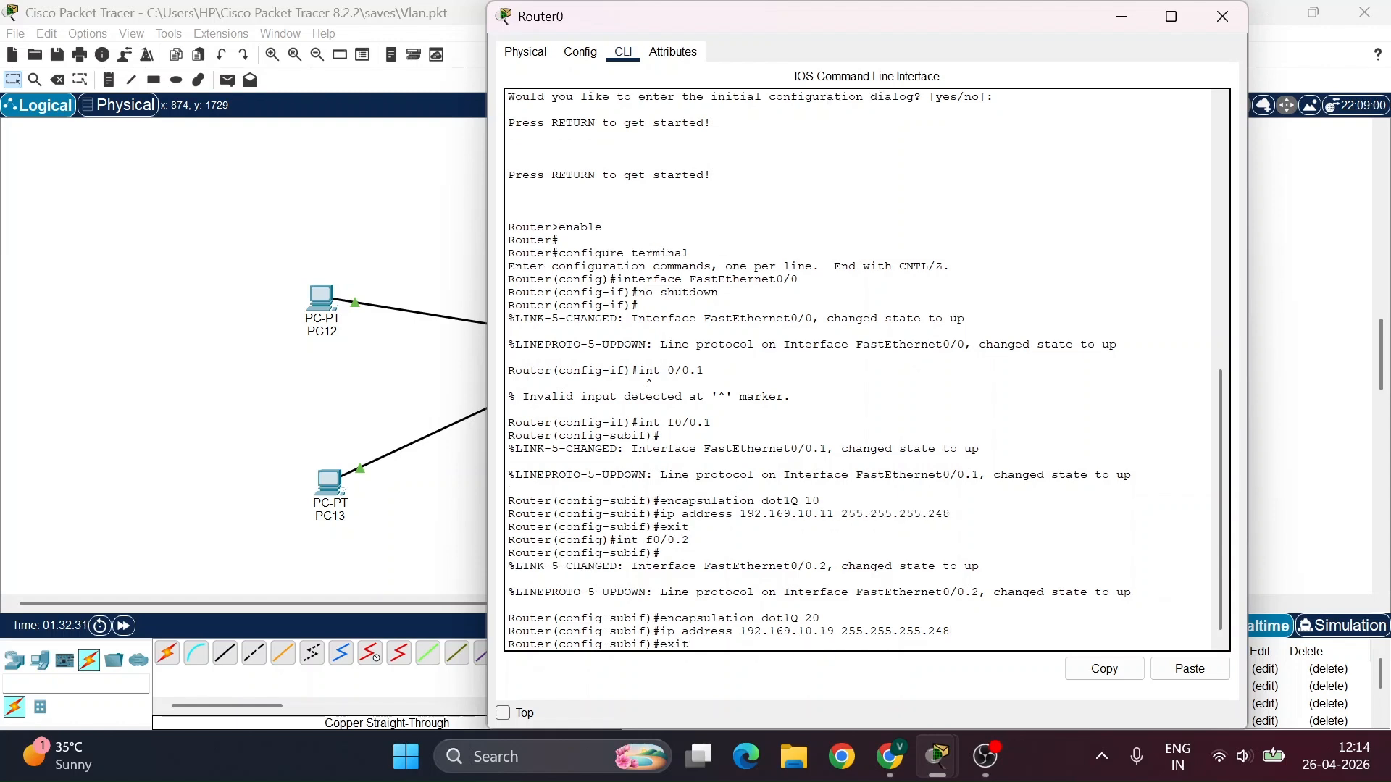
key("Return")
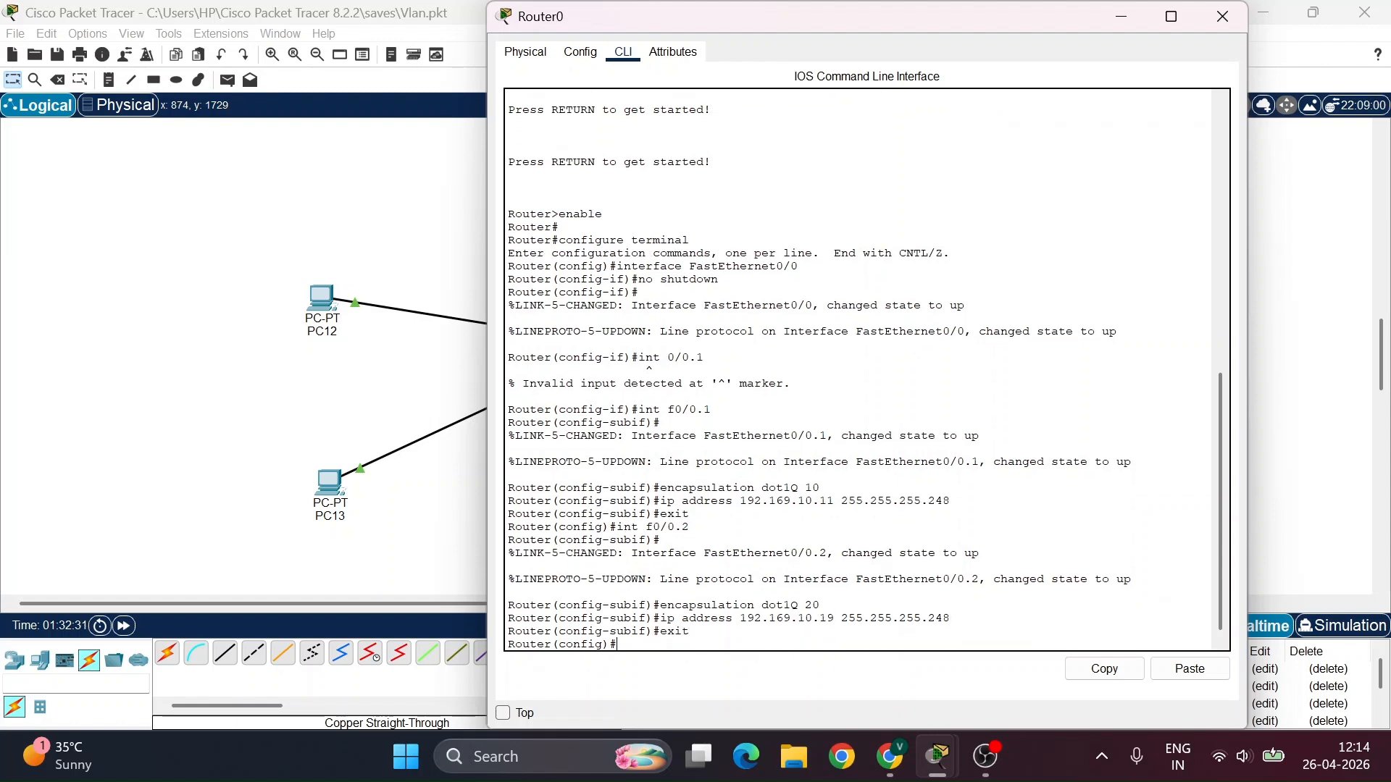
left_click(1114, 6)
Set the default gateway of PC12 to 192.169.10.11 in its IP configuration
mouse_move(626, 176)
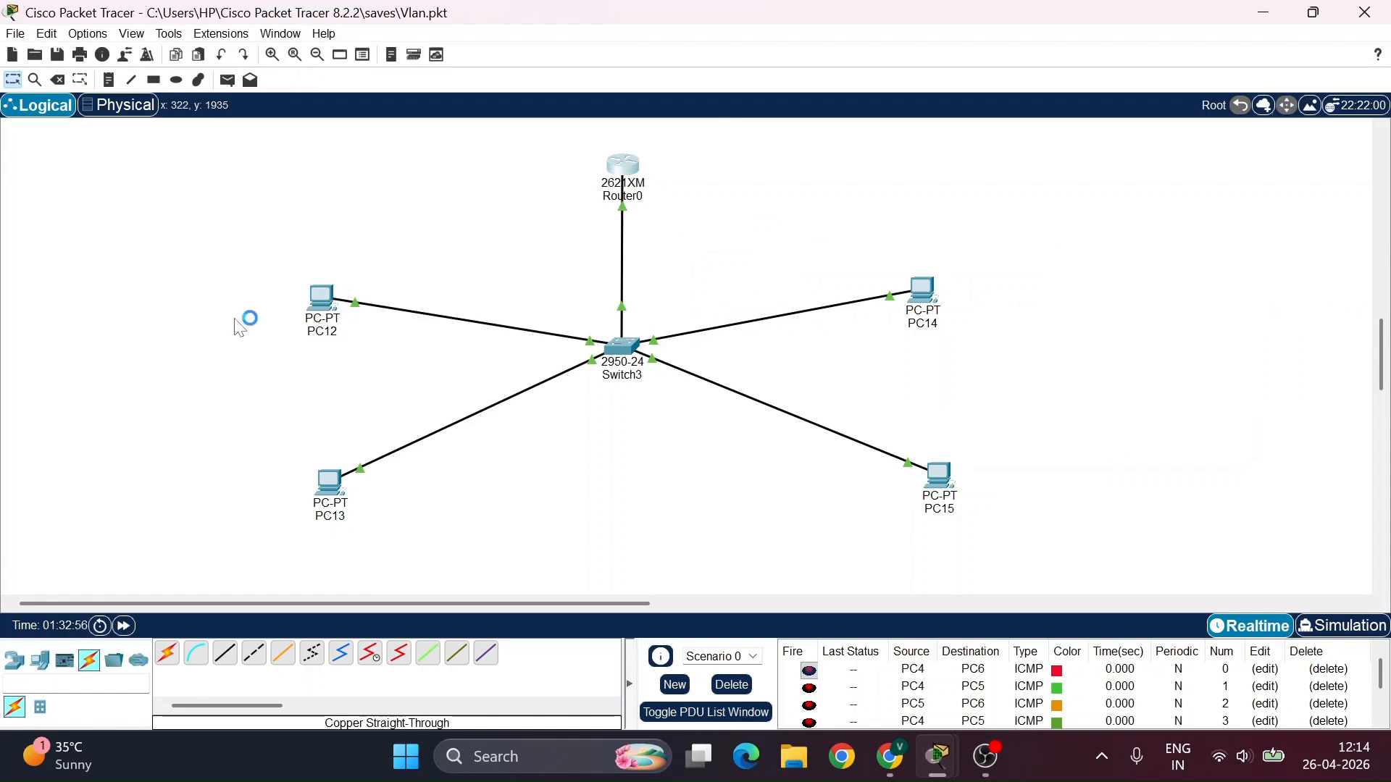
left_click(323, 298)
left_click(580, 52)
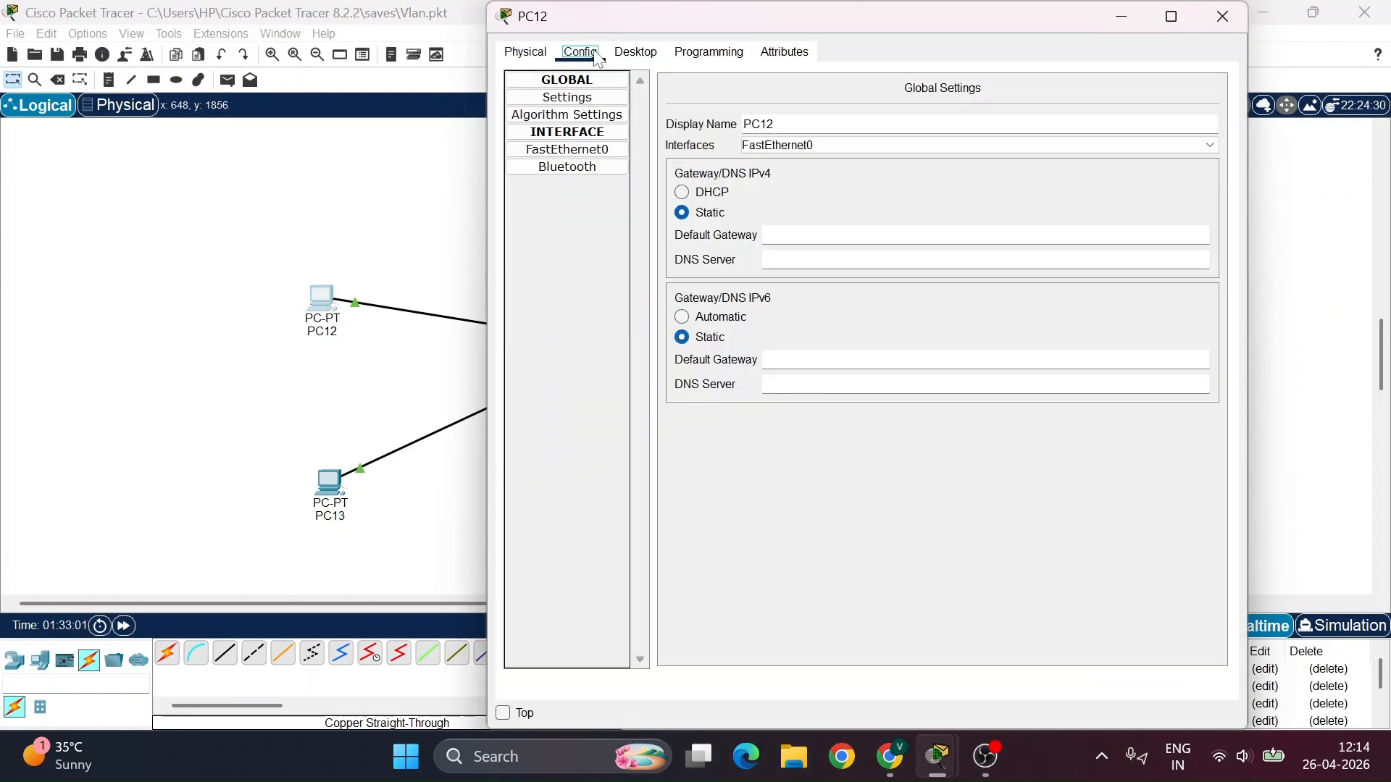
left_click(636, 52)
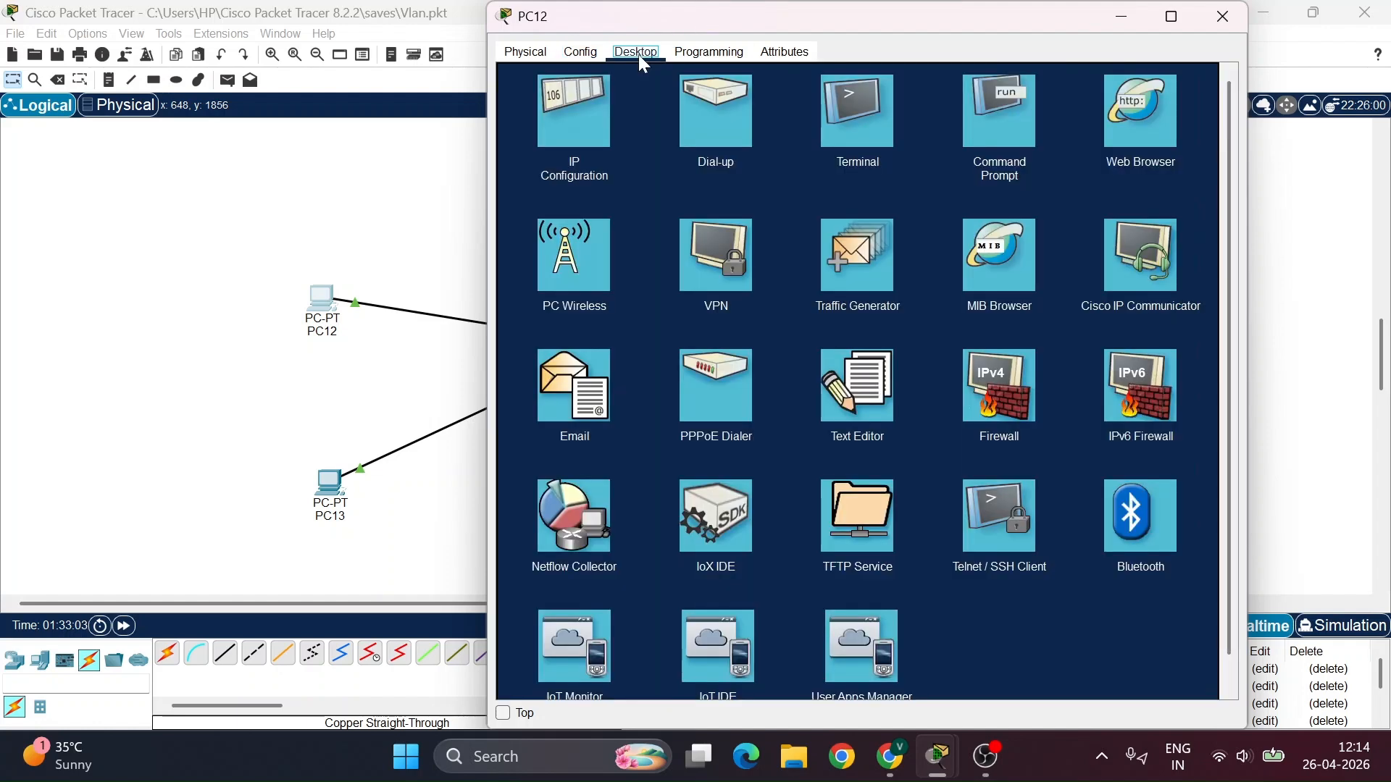
left_click(557, 136)
left_click_drag(791, 222, 747, 221)
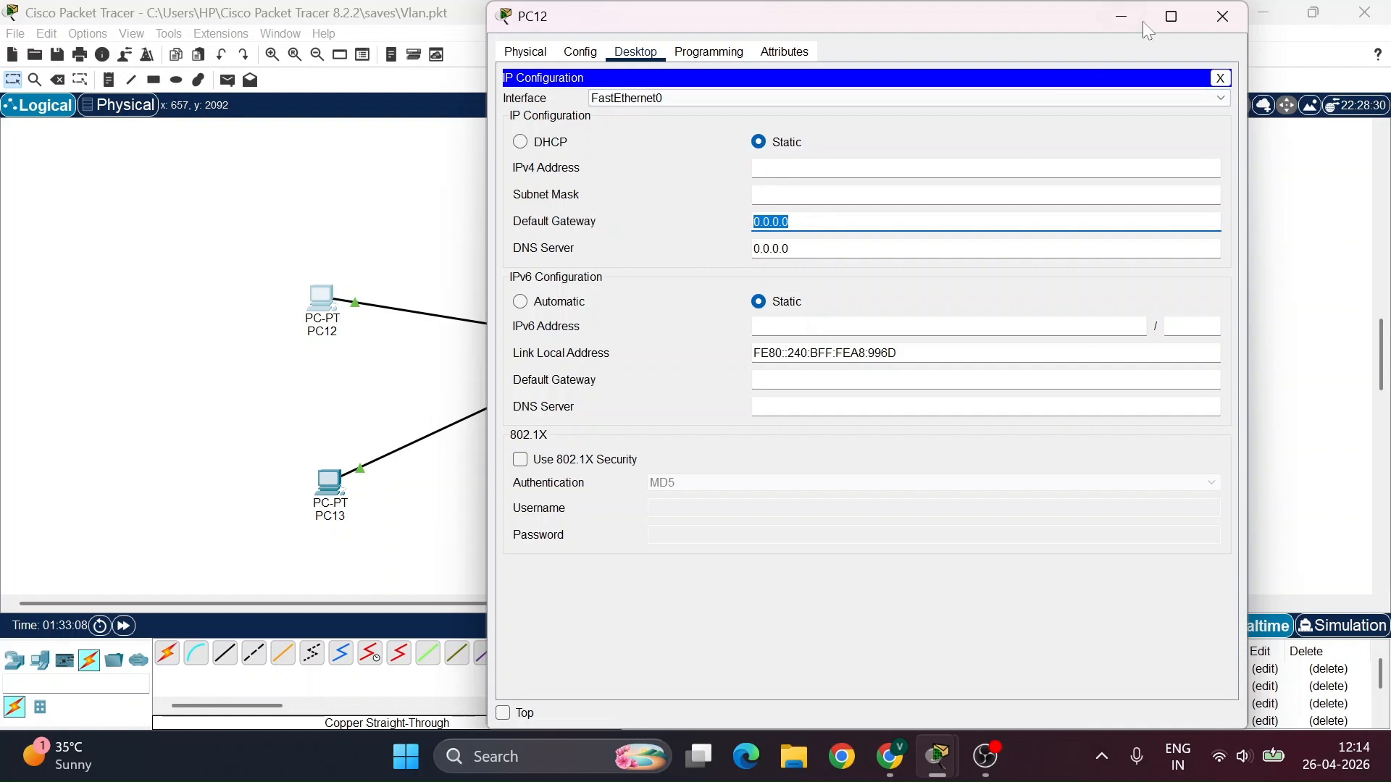
key("BackSpace")
type("192.")
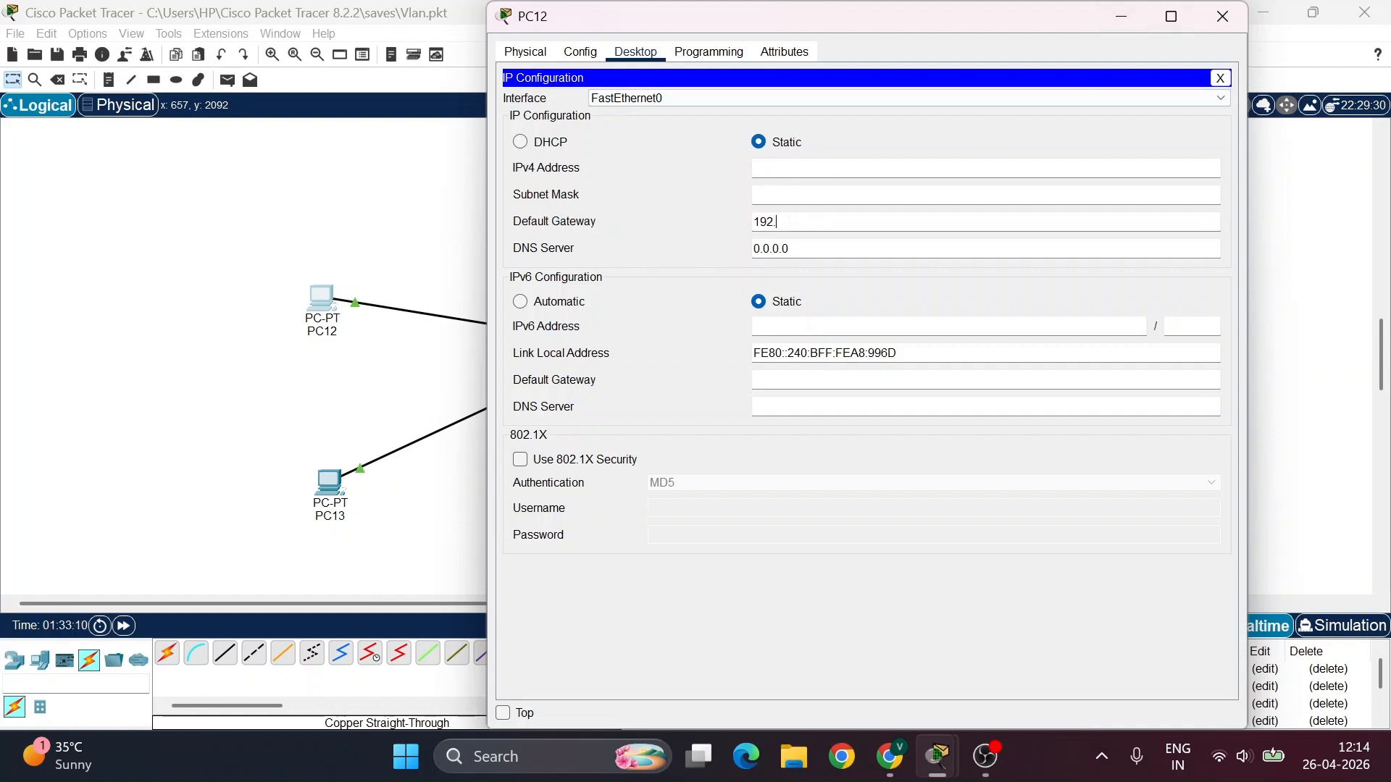
type("169.10.11")
Give PC12 the IPv4 address 192.169.10.9 with subnet mask 255.255.255.248 and close its window
left_click_drag(840, 221, 723, 213)
key("ctrl+c")
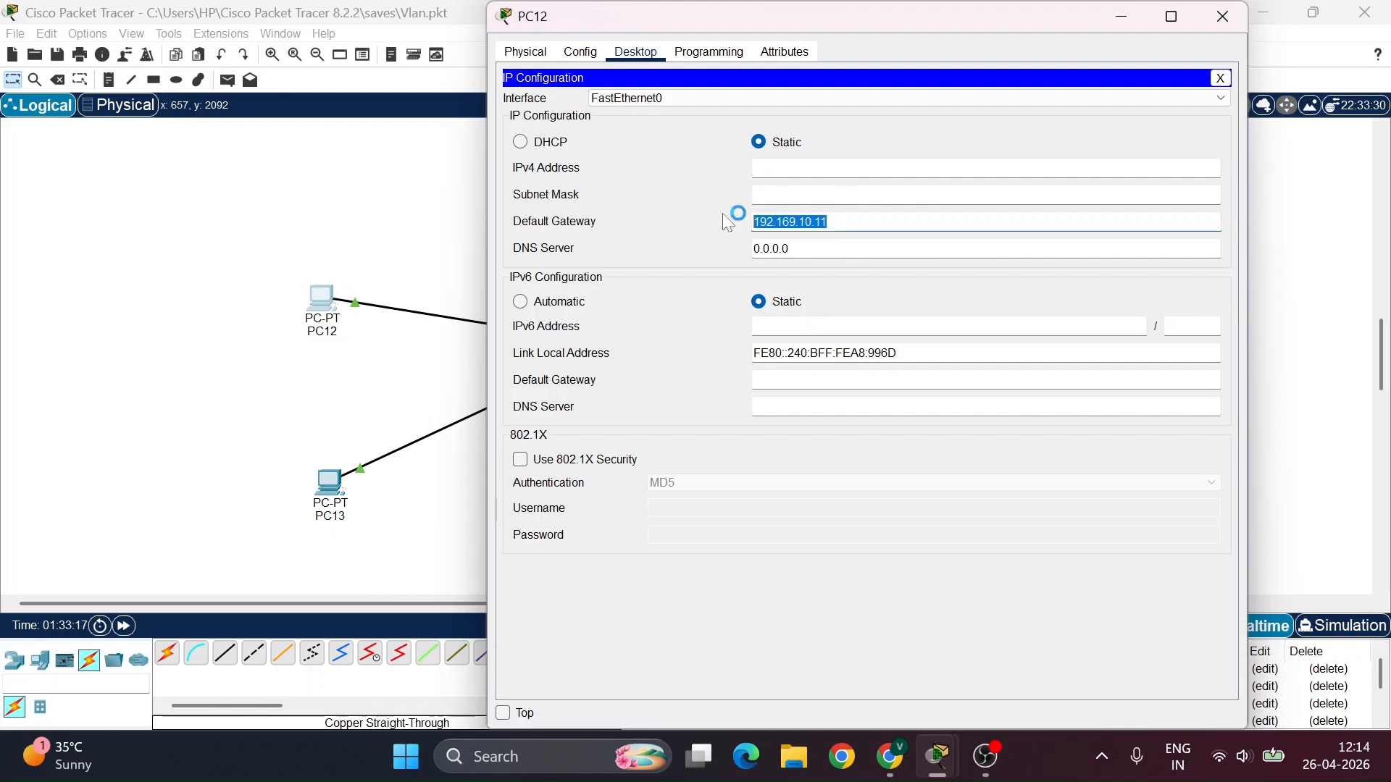
left_click(780, 169)
key("ctrl+v")
key("BackSpace")
key("BackSpace")
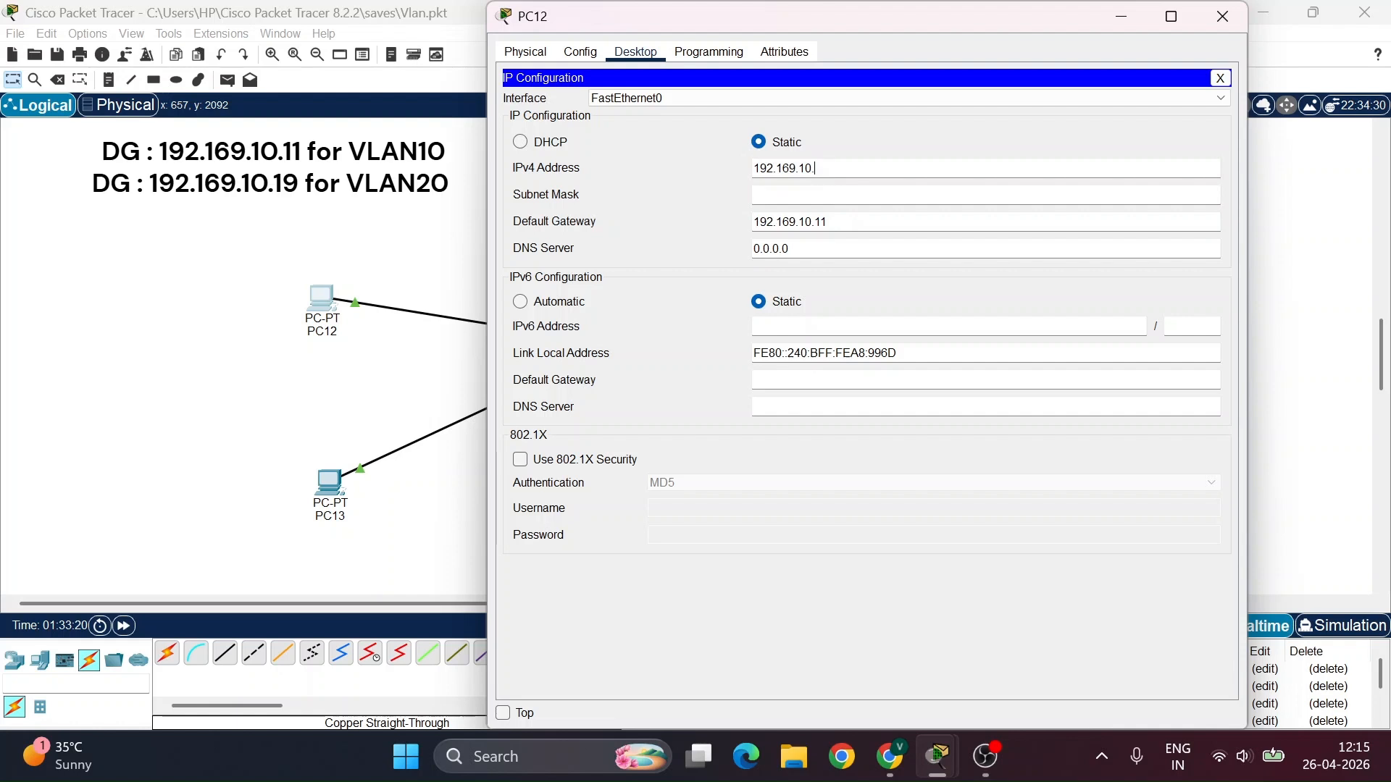
type("9")
key("Tab")
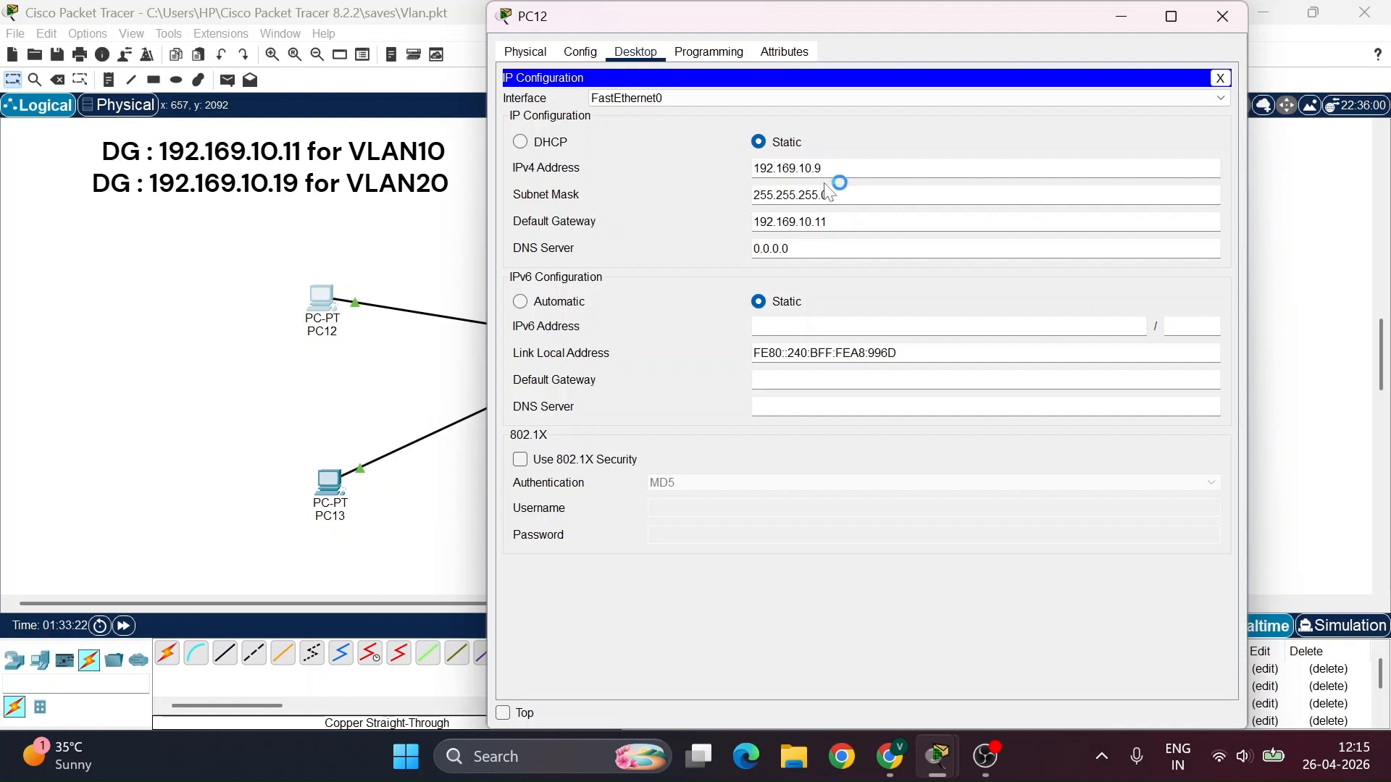
key("BackSpace")
type("248")
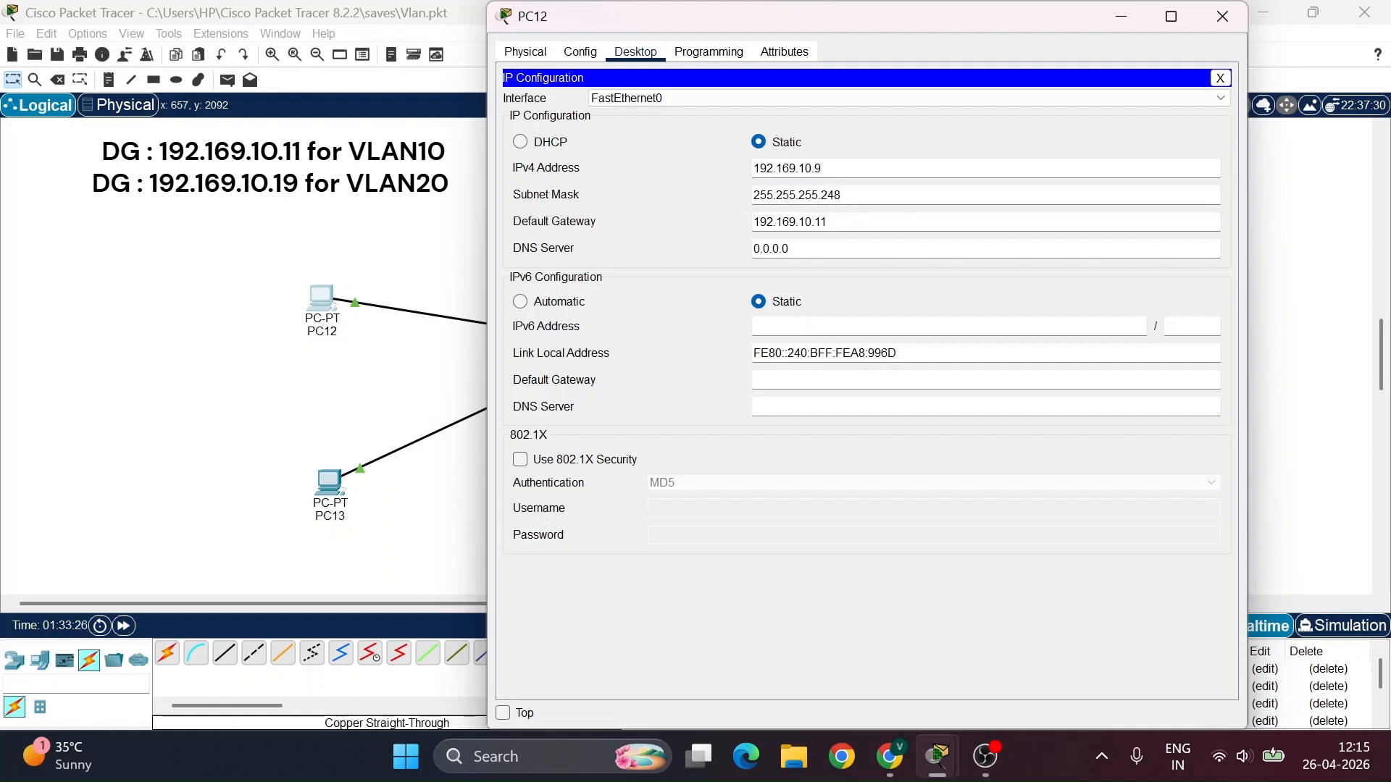
left_click(1222, 15)
Set the default gateway of PC13 to 192.169.10.11 in its IP configuration
left_click(328, 482)
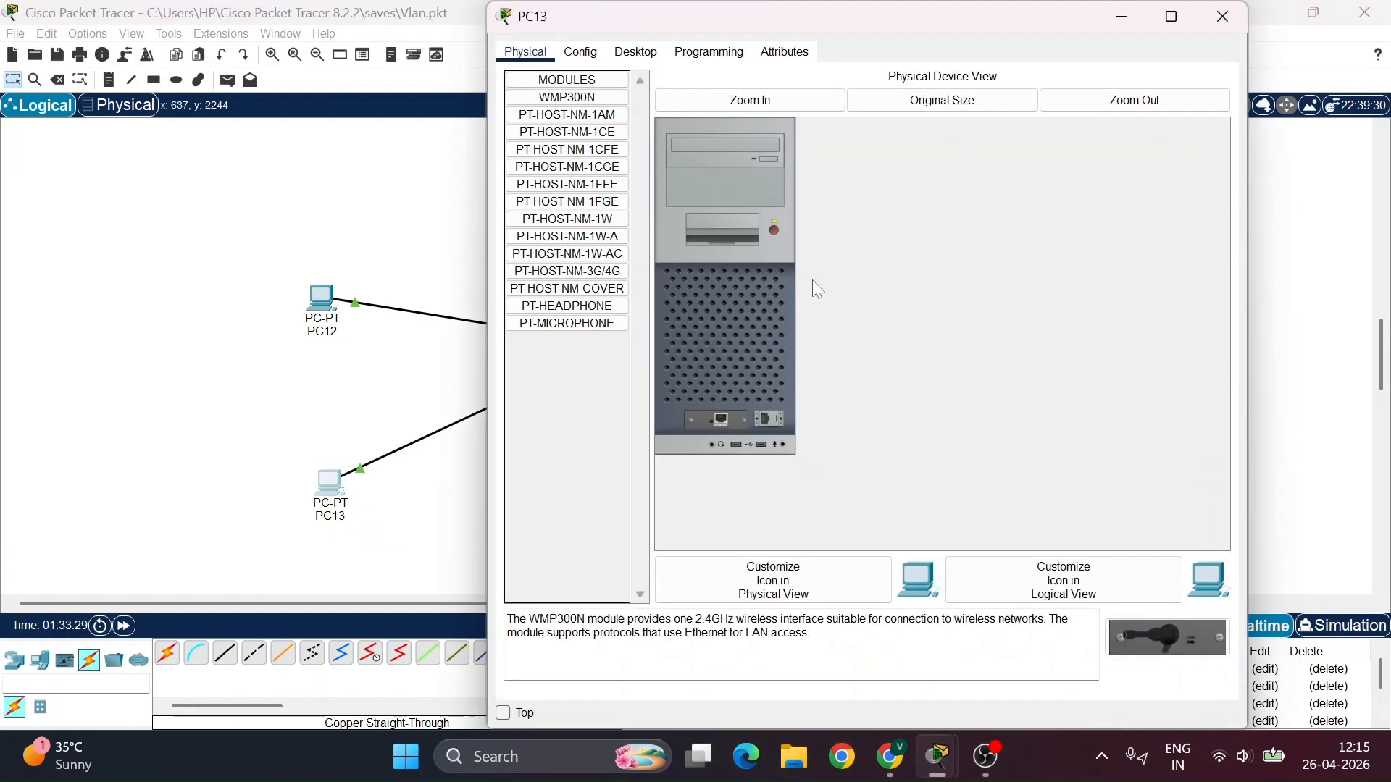
left_click(621, 58)
left_click(573, 116)
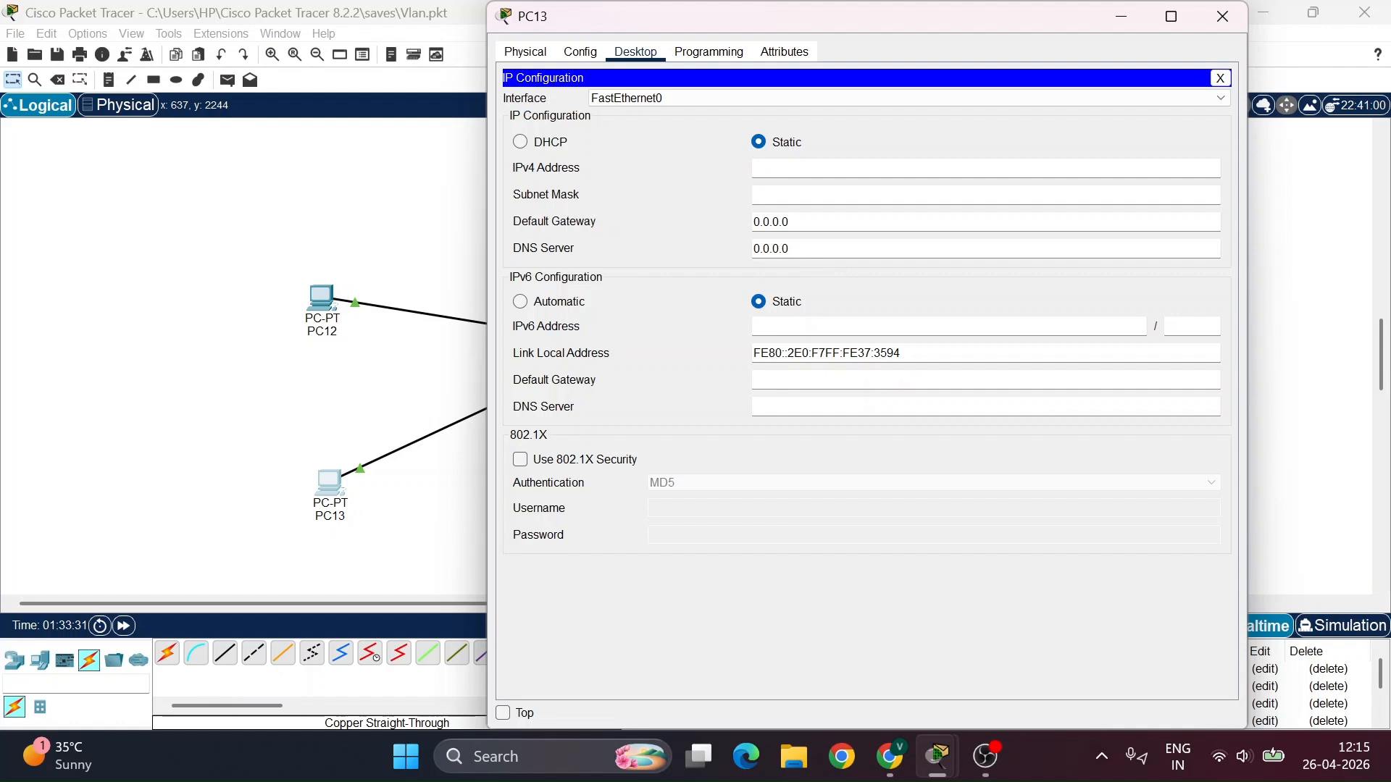
left_click_drag(789, 222, 742, 229)
key("BackSpace")
key("ctrl+v")
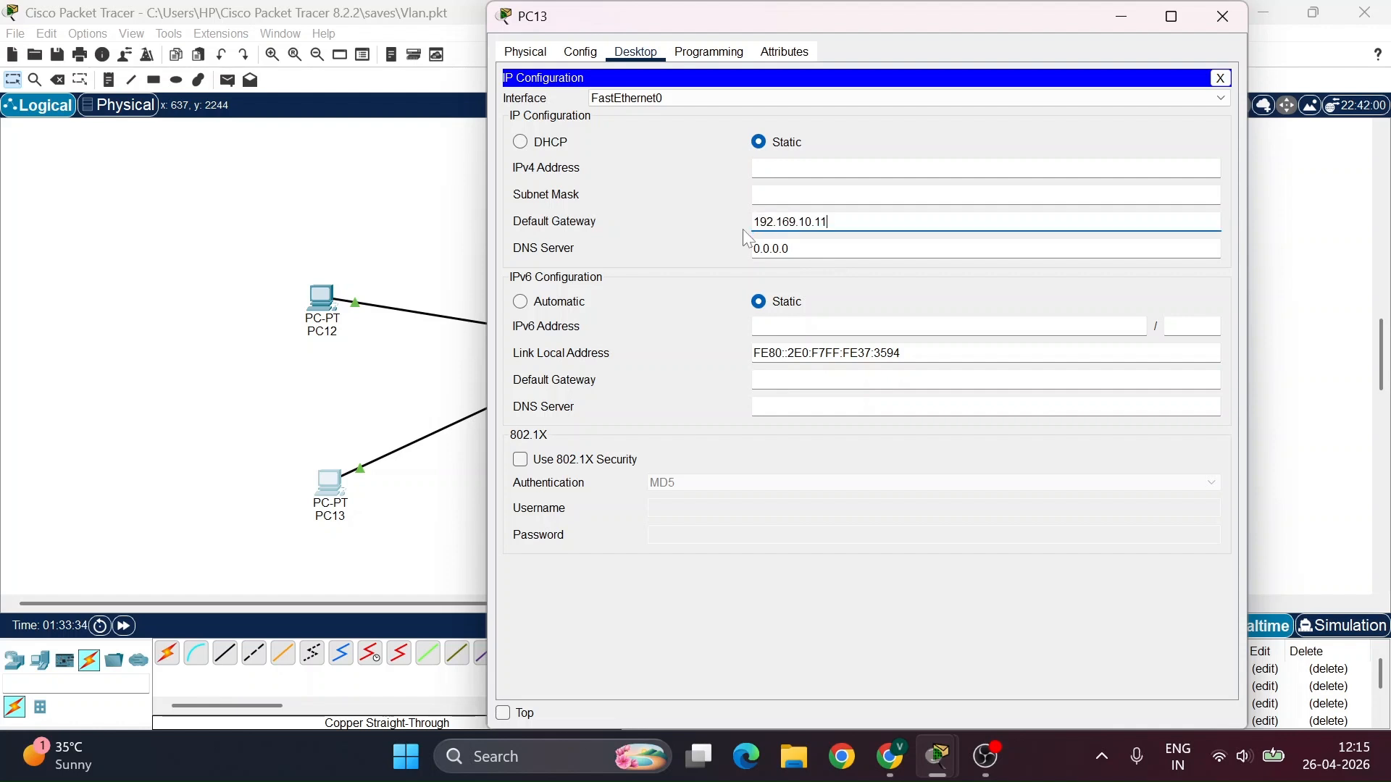
Give PC13 the IPv4 address 192.169.10.10 with subnet mask 255.255.255.248 and close its window
left_click(775, 168)
key("ctrl+v")
key("BackSpace")
type("0")
key("Tab")
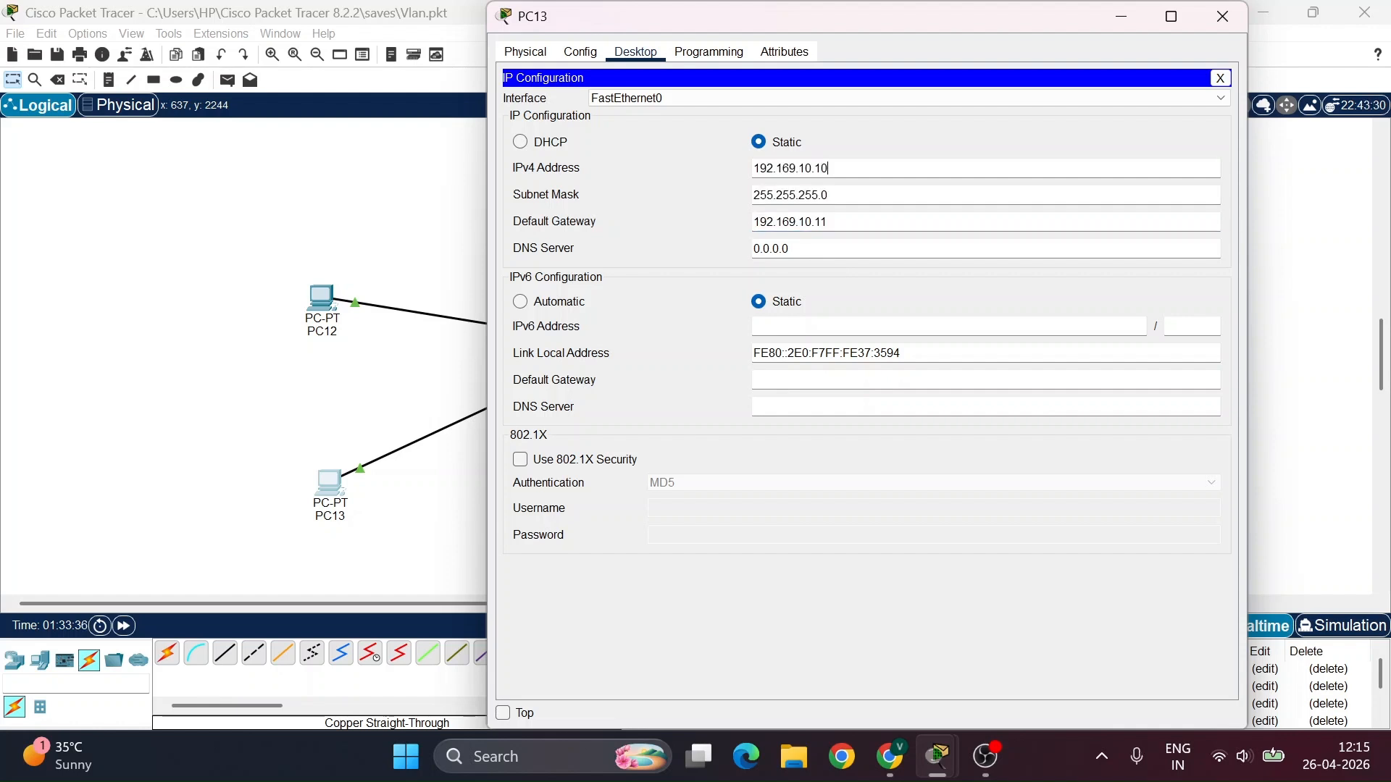
key("BackSpace")
type("248")
left_click(1234, 15)
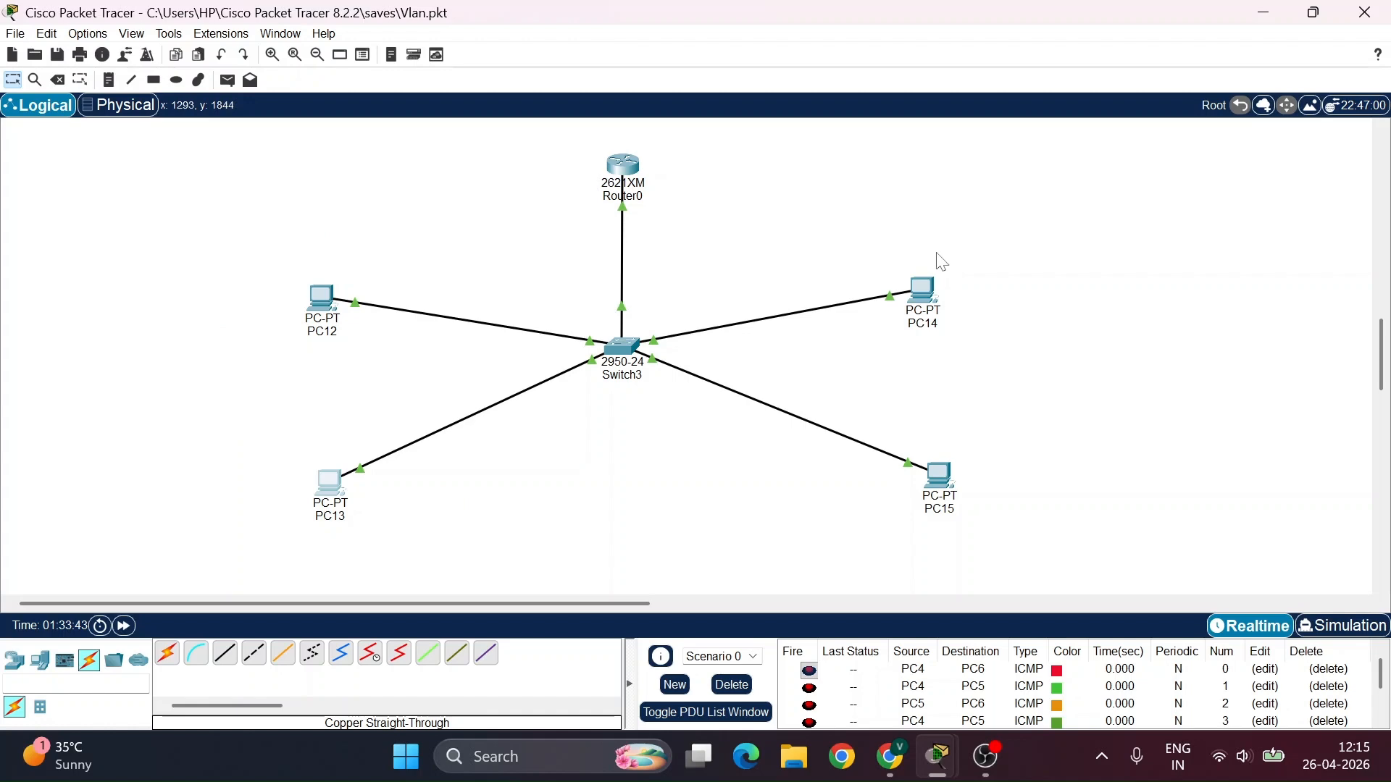
Set the default gateway of PC14 to 192.169.10.19 in its IP configuration
left_click(926, 292)
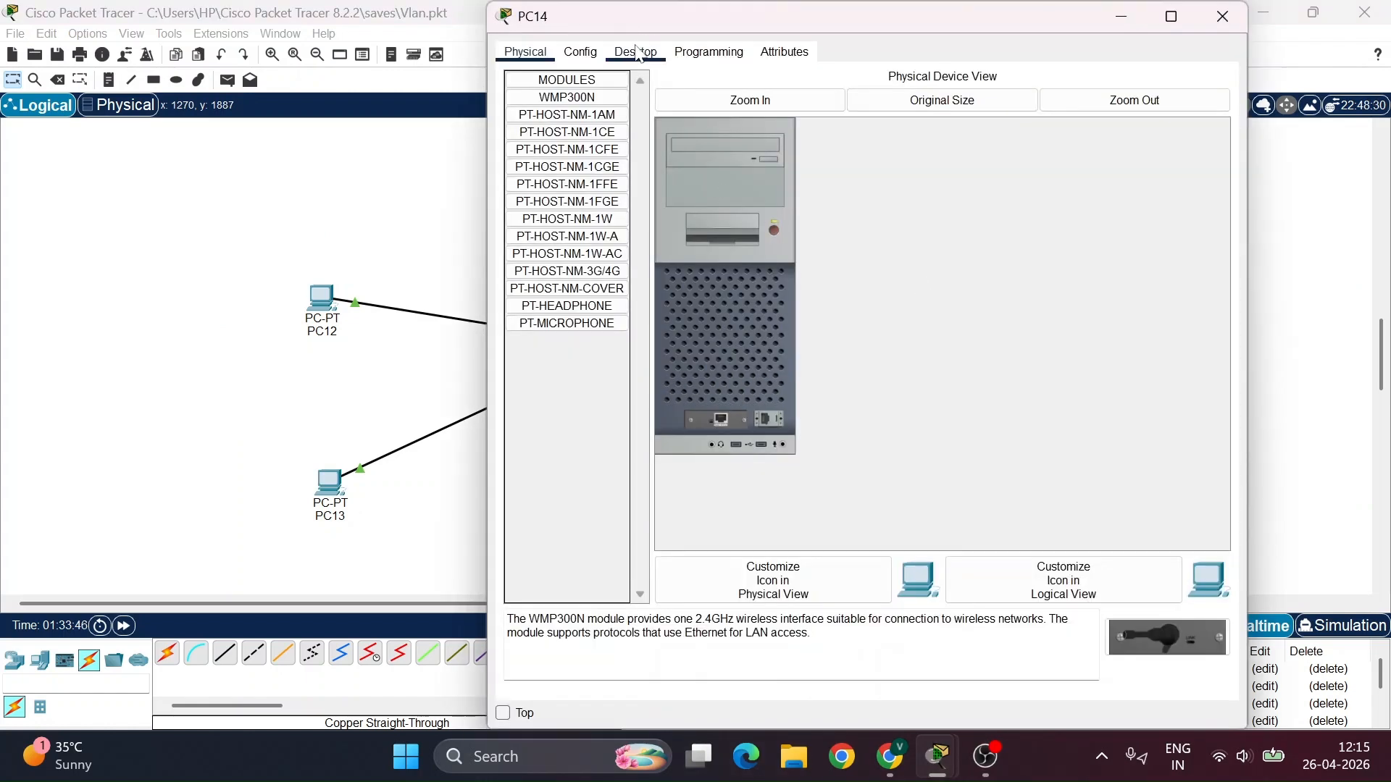
left_click(636, 52)
left_click(580, 110)
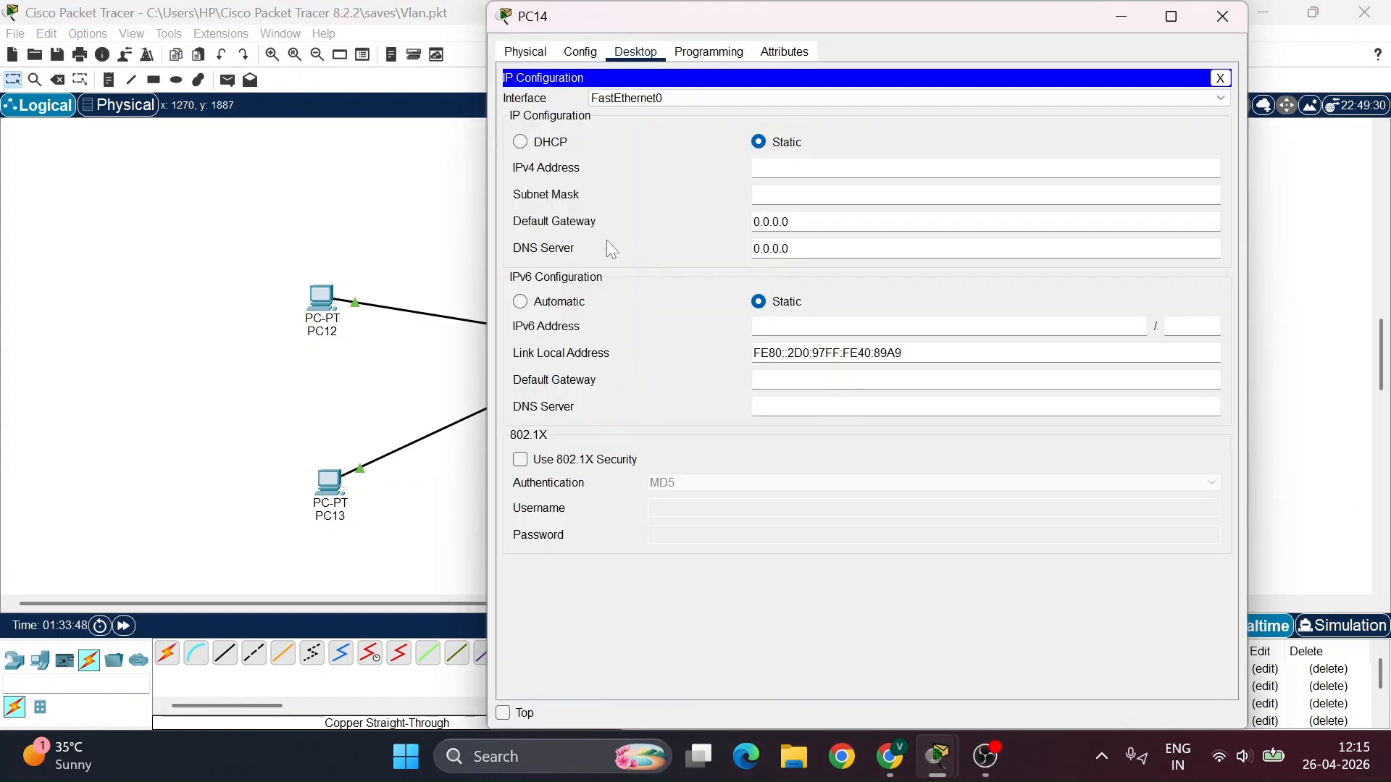
key("BackSpace")
key("BackSpace")
key("BackSpace")
key("BackSpace")
key("BackSpace")
key("BackSpace")
key("BackSpace")
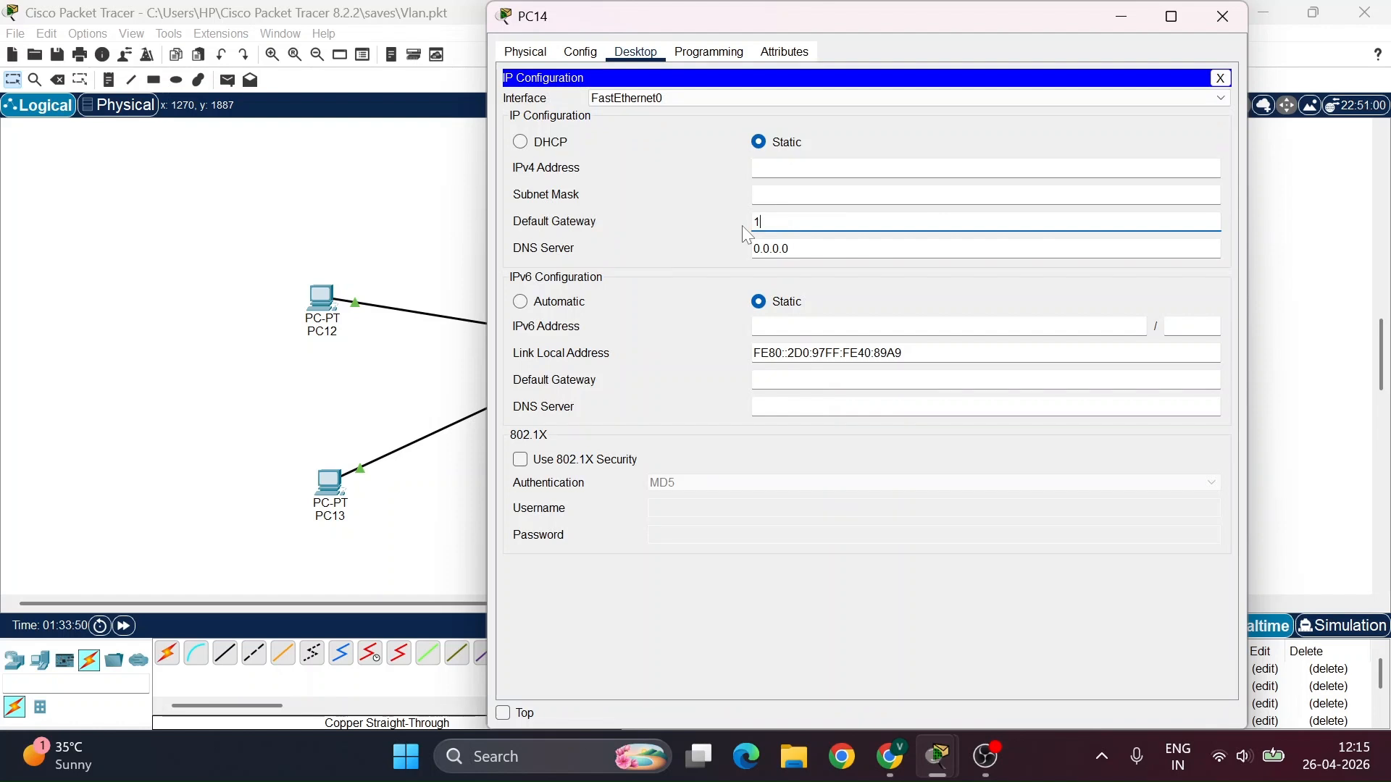
type("192.169.10.11")
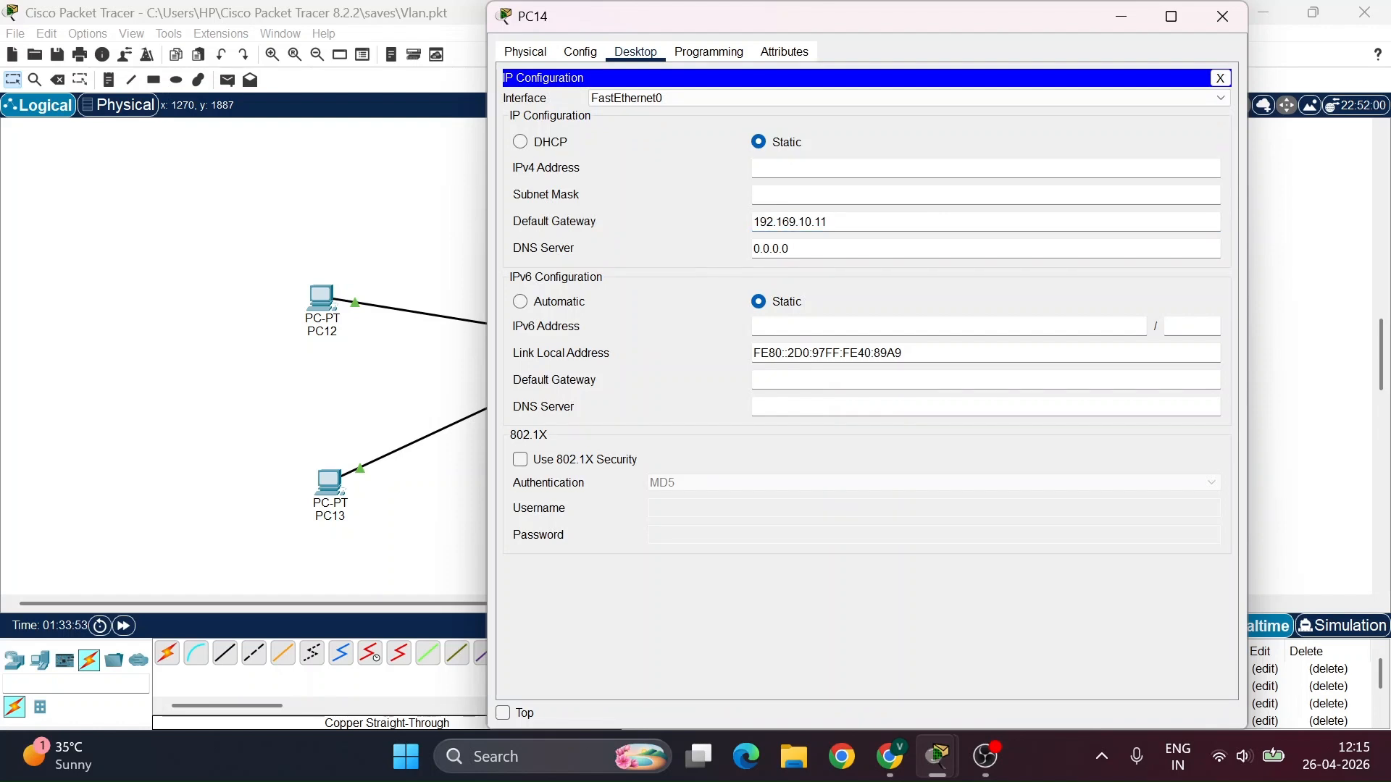
key("BackSpace")
Give PC14 the IPv4 address 192.169.10.17 with subnet mask 255.255.255.248 and close its window
left_click(796, 168)
key("ctrl+v")
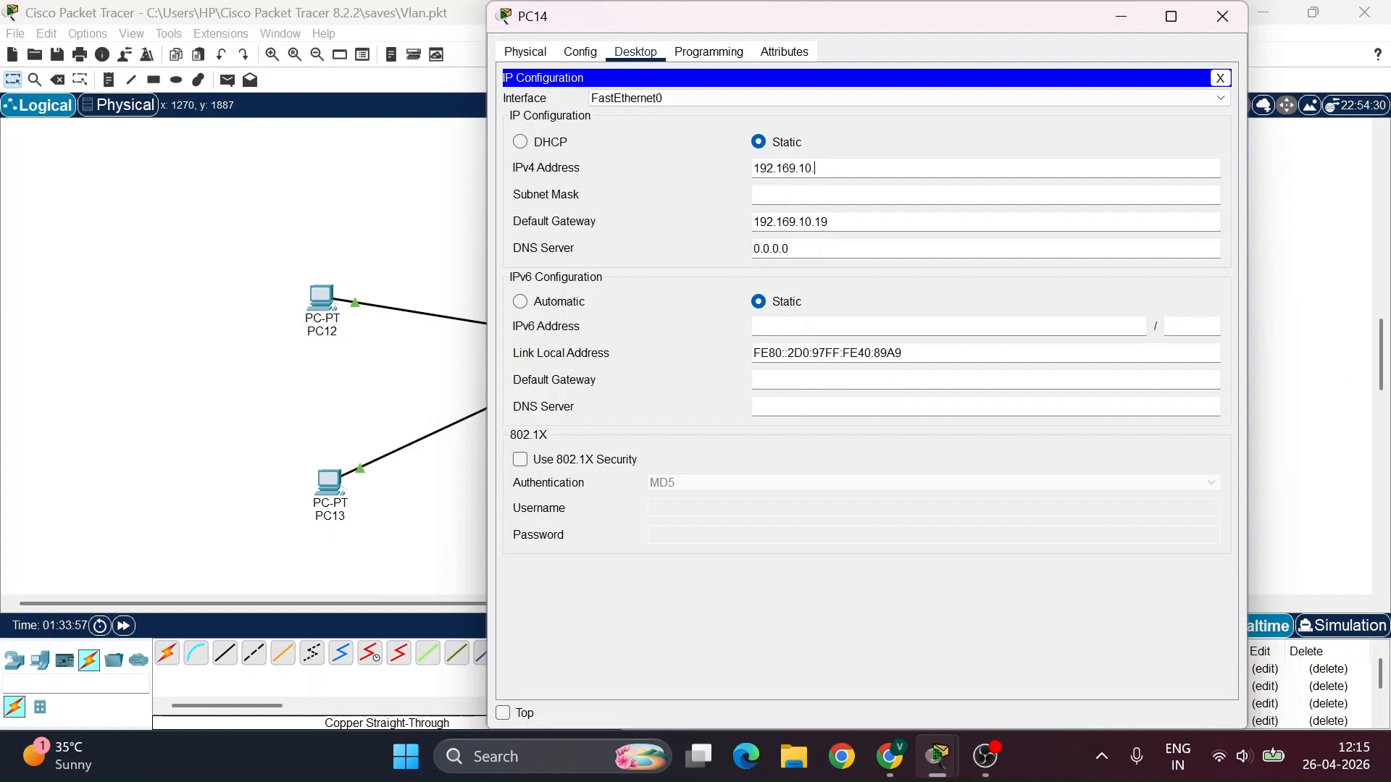
left_click(813, 193)
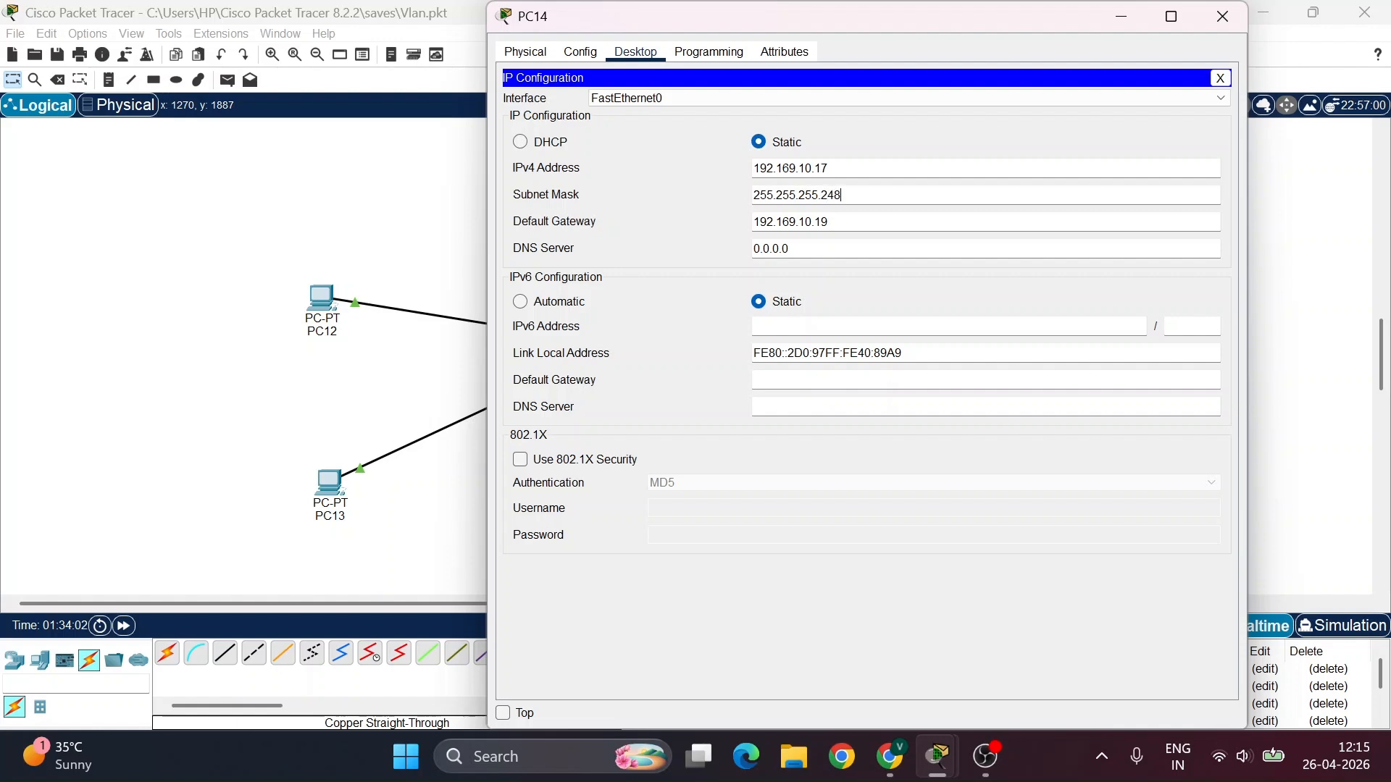
left_click(1222, 15)
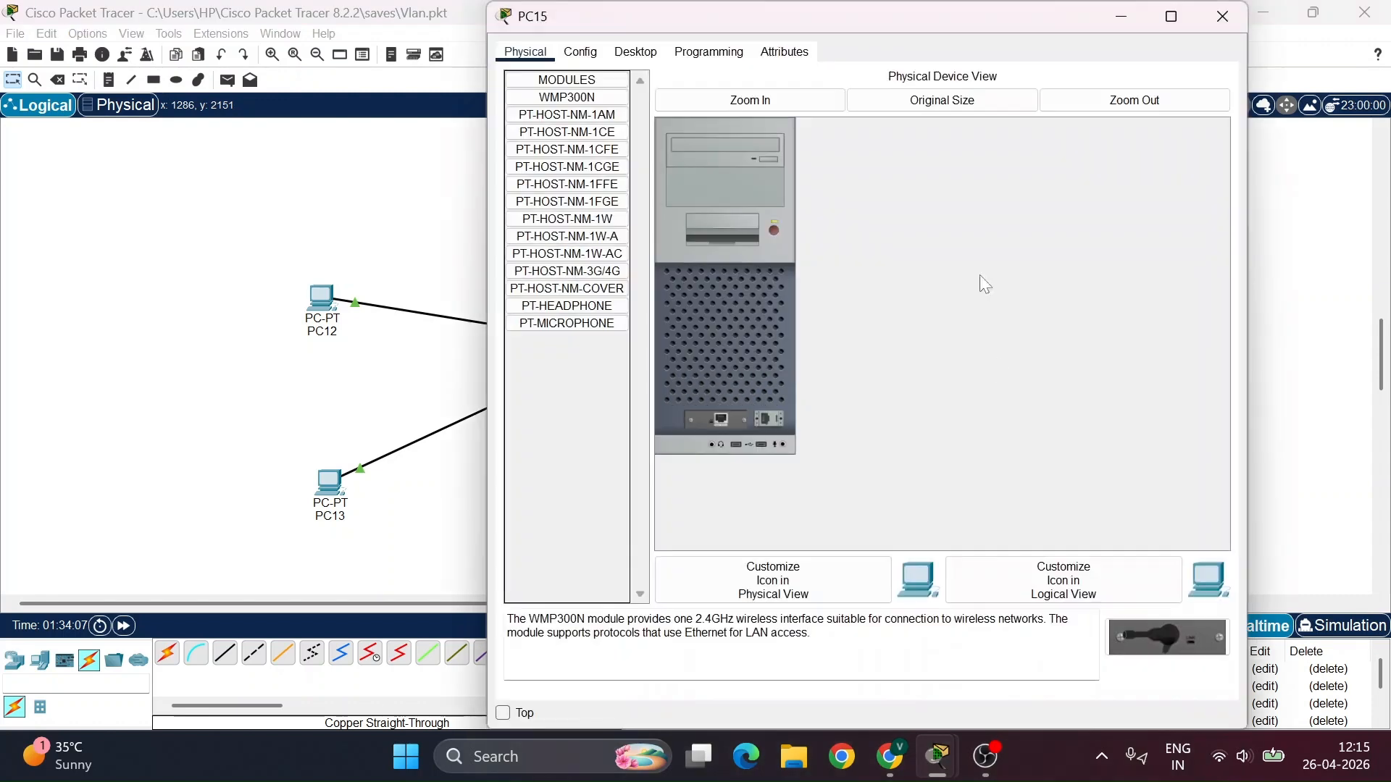
Set the default gateway of PC15 to 192.169.10.19 in its IP configuration
left_click(935, 474)
left_click(630, 52)
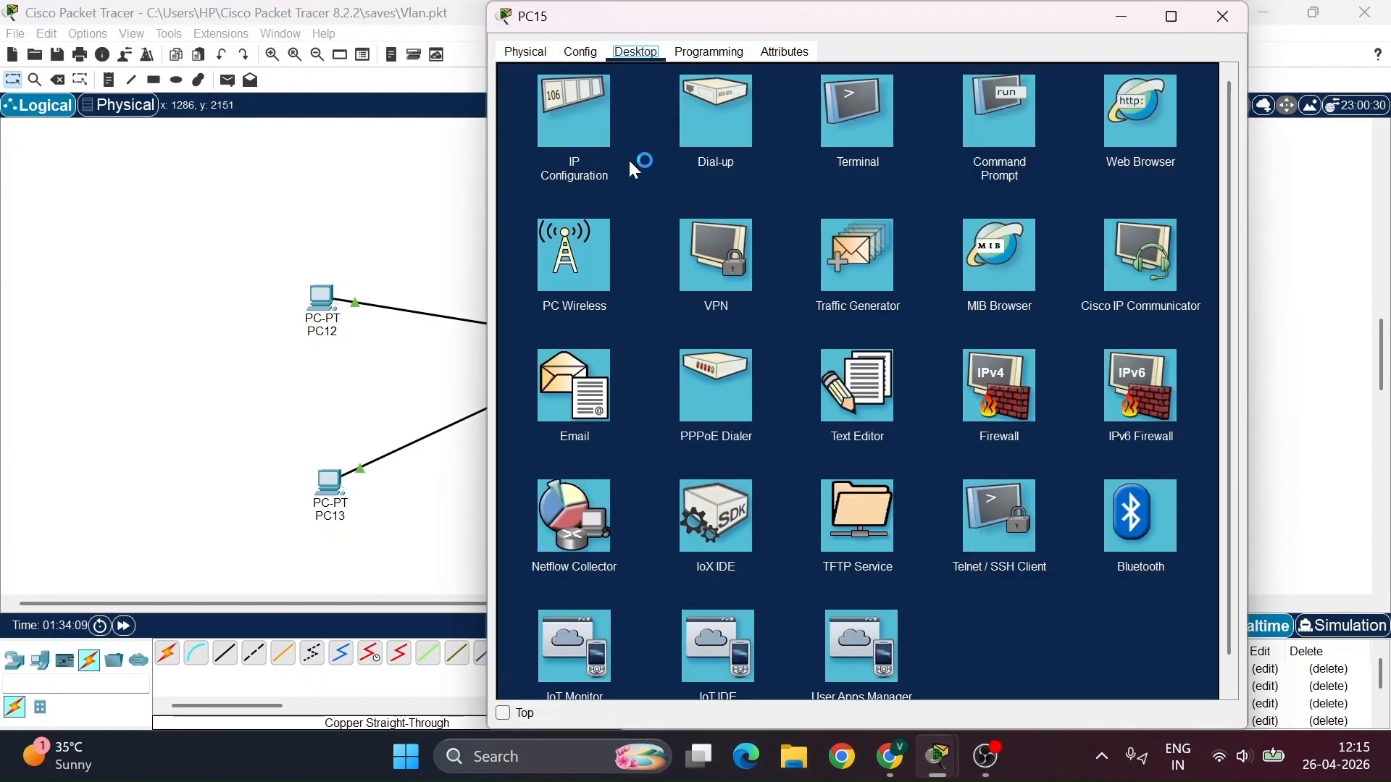
left_click(565, 124)
double_click(757, 223)
type("192.169.10.11")
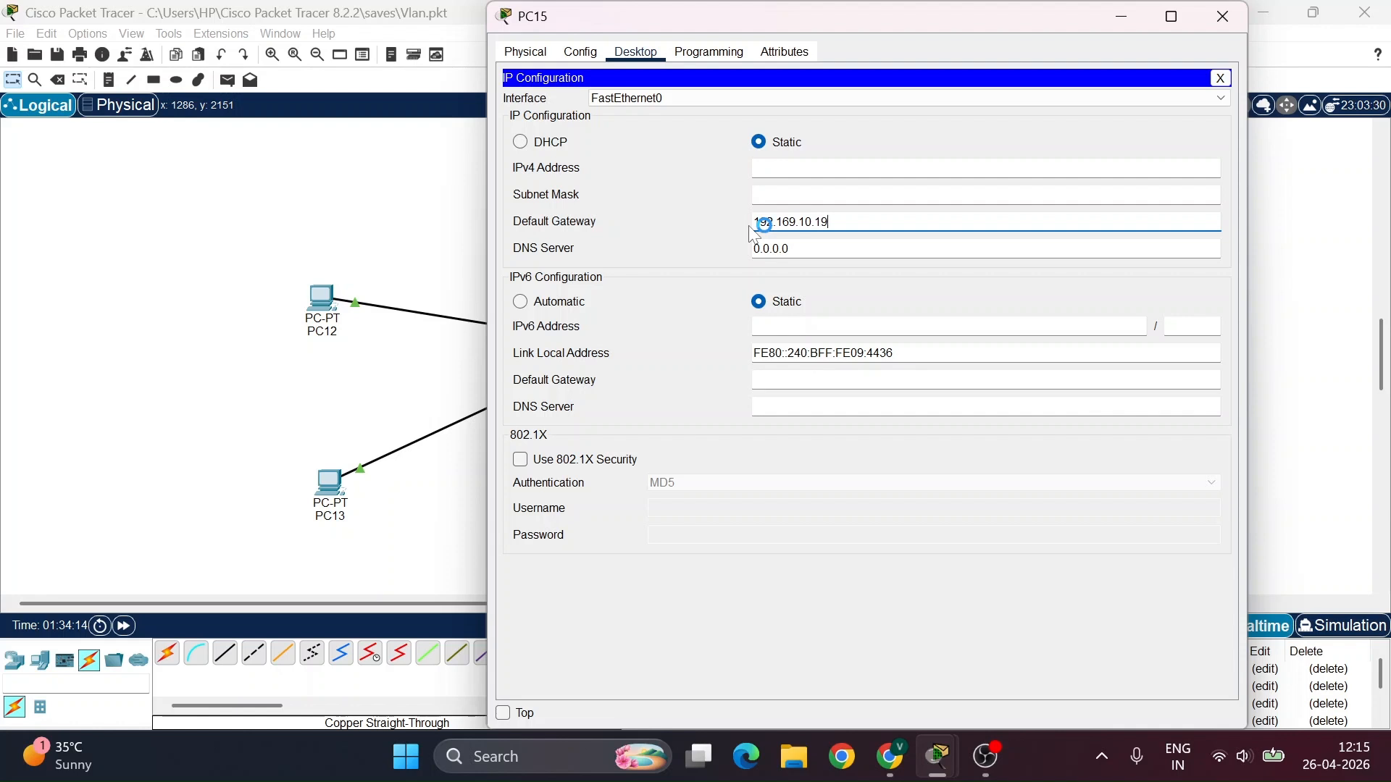
Give PC15 the IPv4 address 192.169.10.18 with subnet mask 255.255.255.248 and close its window
left_click(754, 169)
key("ctrl+v")
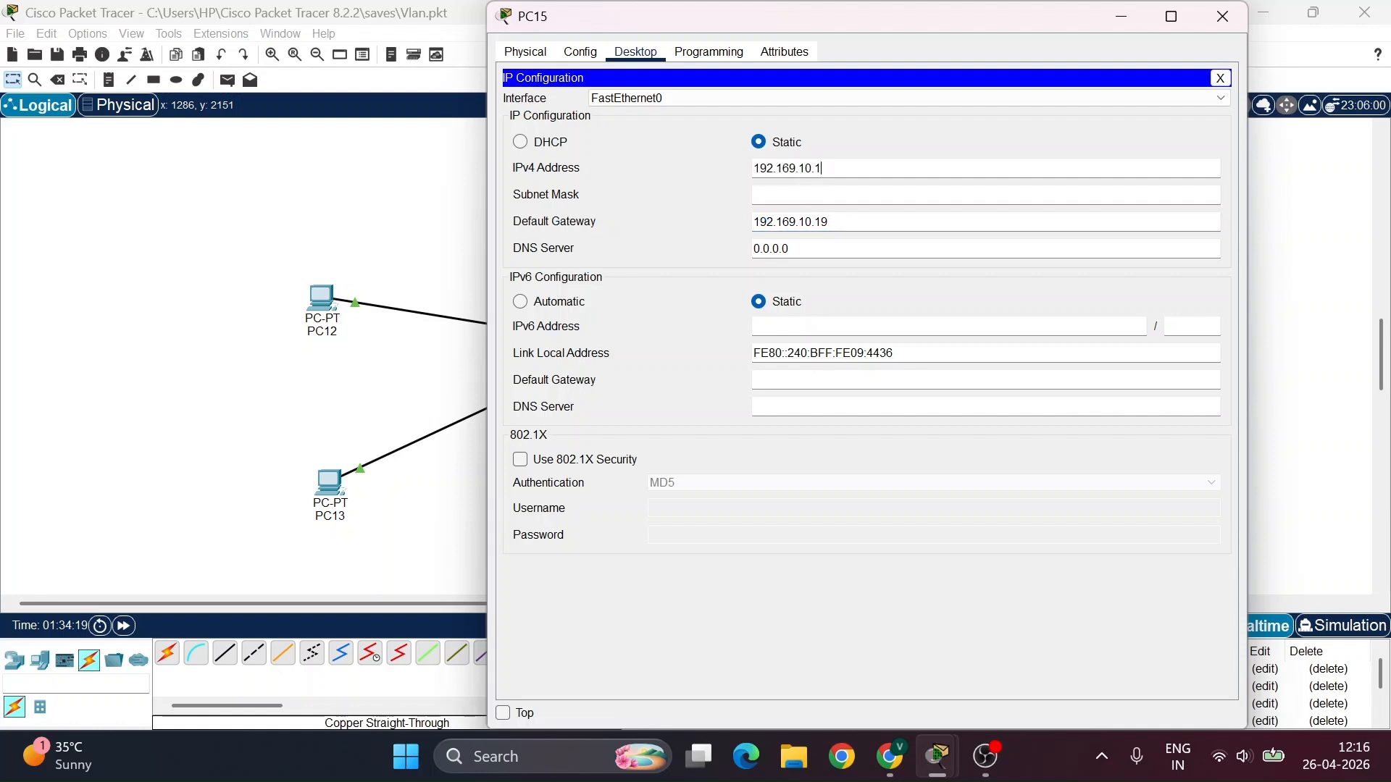
type("8")
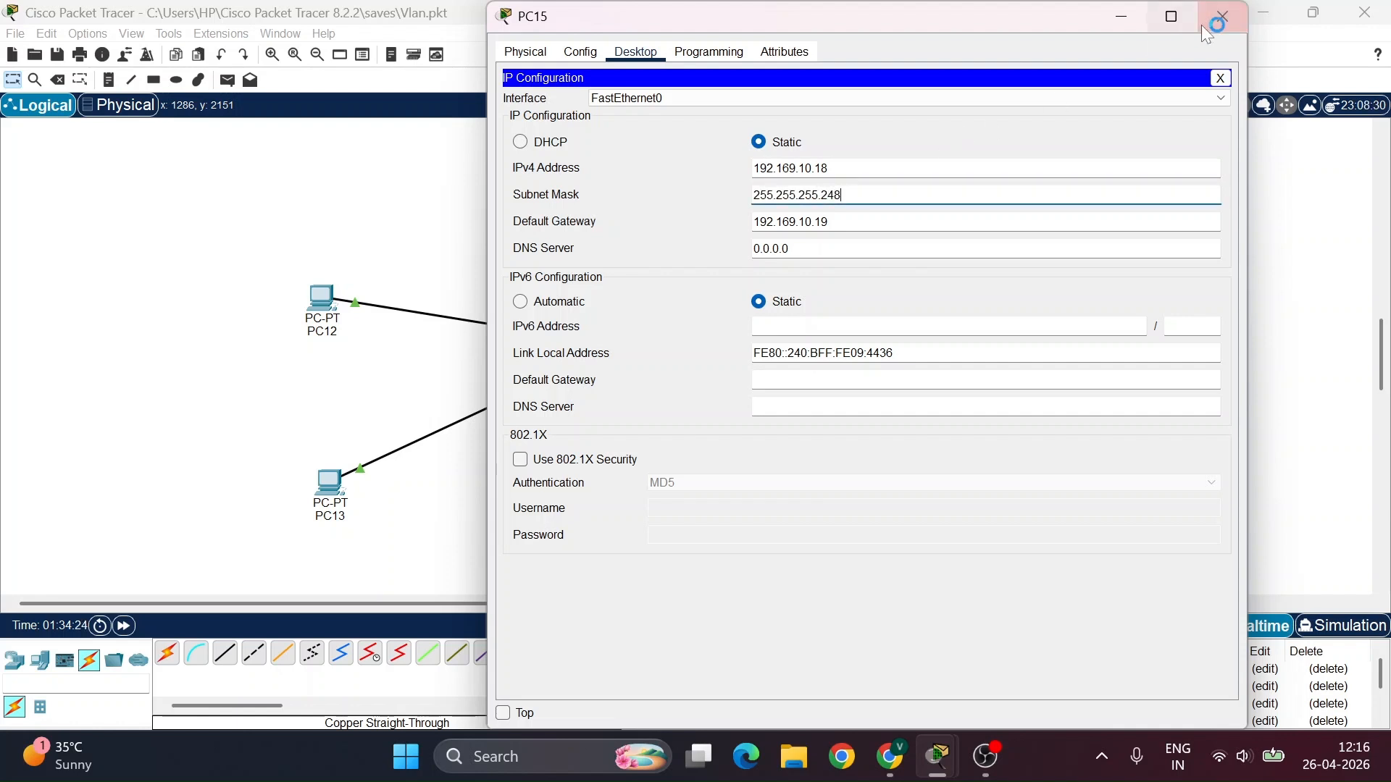
left_click(1241, 11)
Send a simple PDU from PC12 to PC13 to test connectivity inside the same VLAN
scroll(1092, 372, "down", 2)
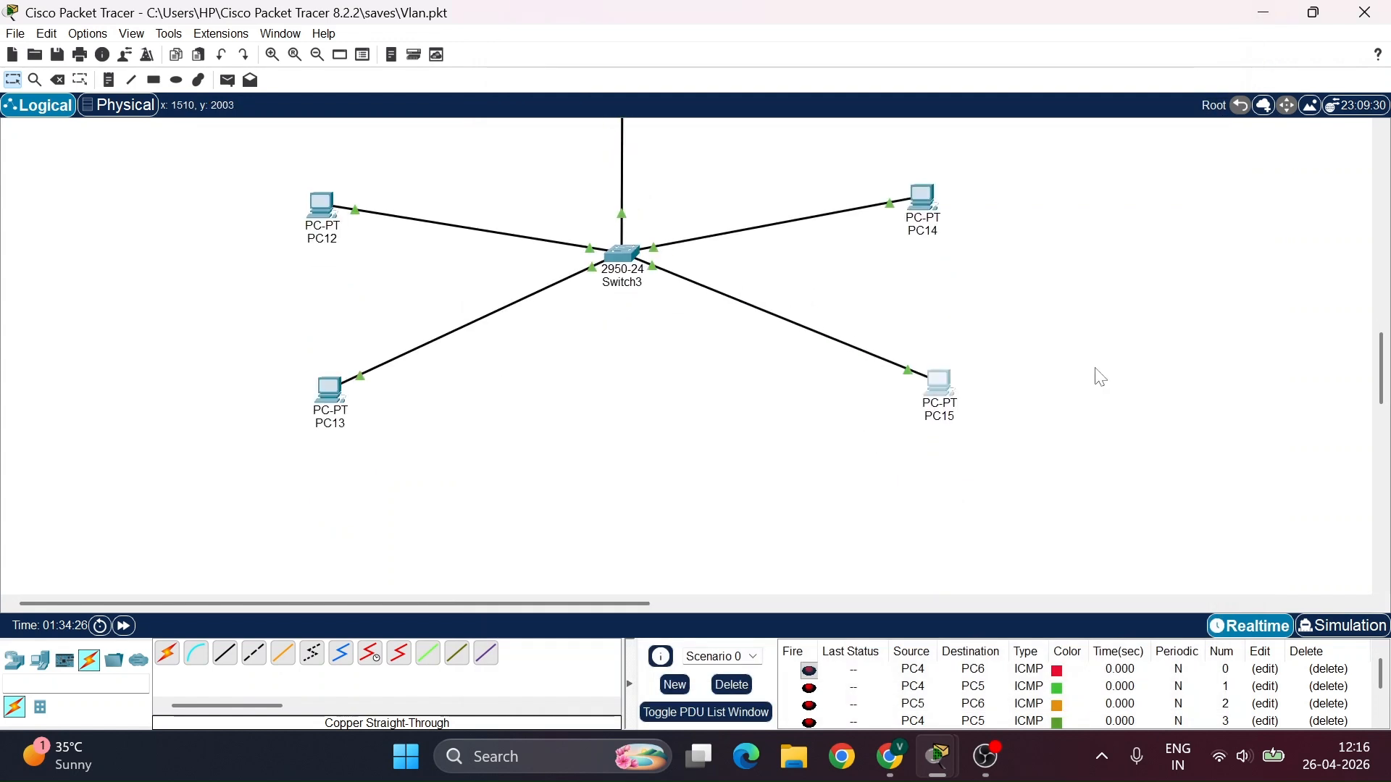
scroll(738, 259, "up", 1)
scroll(738, 259, "up", 1)
scroll(422, 336, "down", 1)
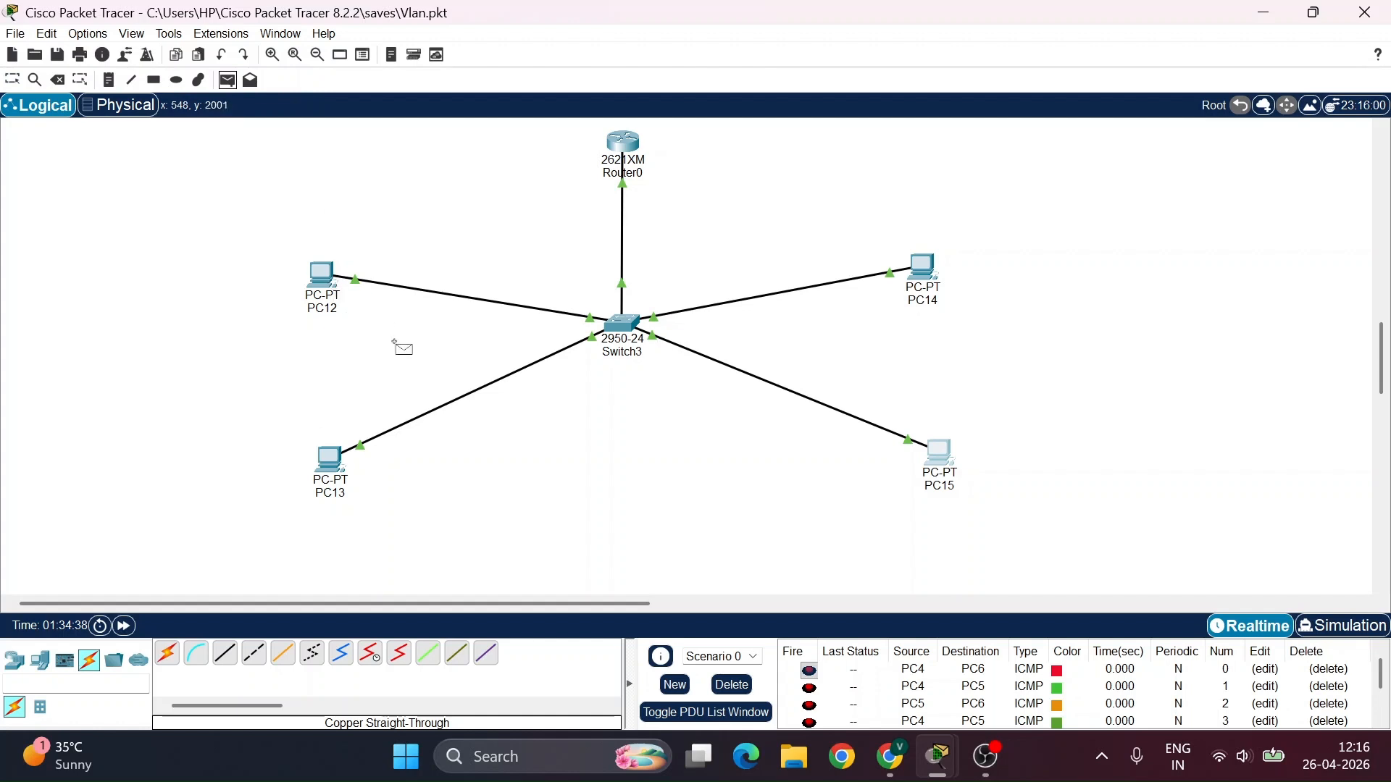
scroll(395, 340, "down", 3)
scroll(395, 341, "up", 2)
left_click(333, 280)
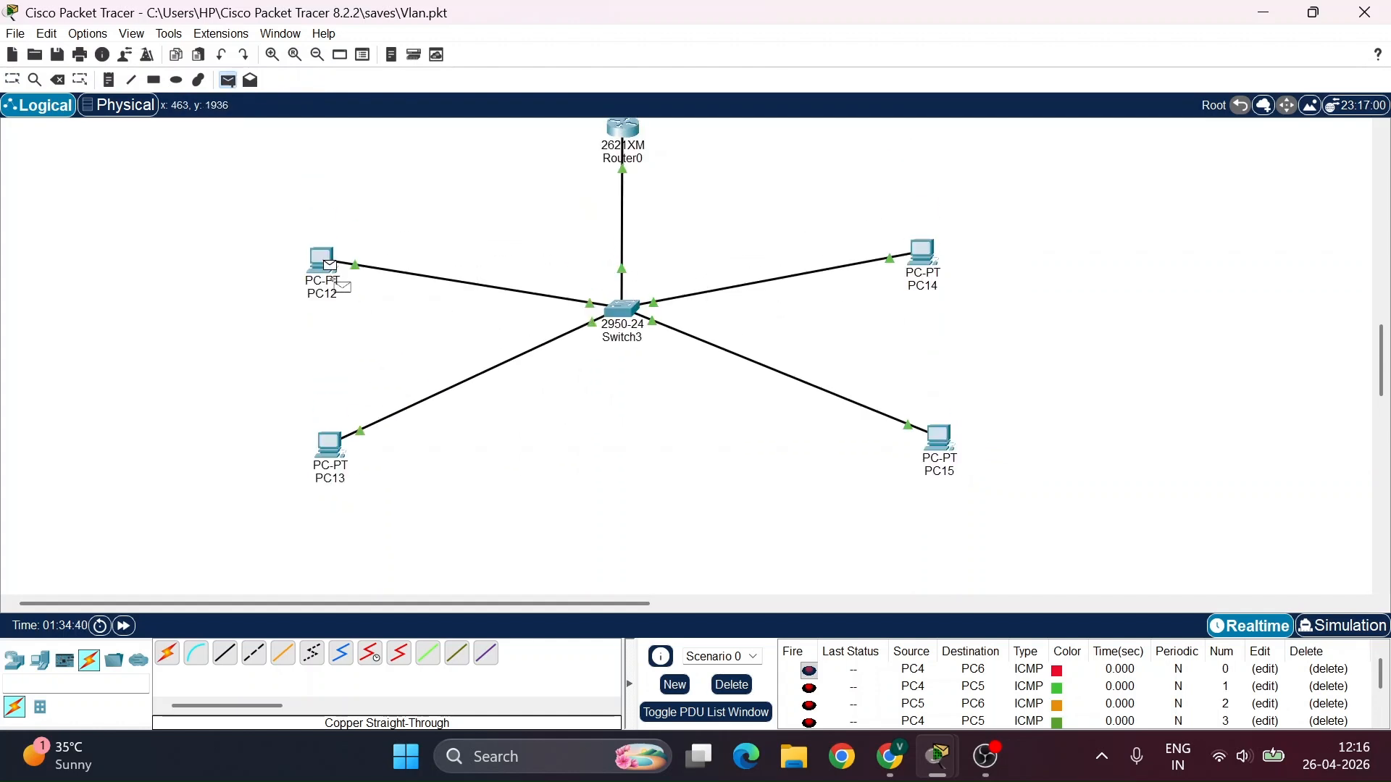
left_click(340, 456)
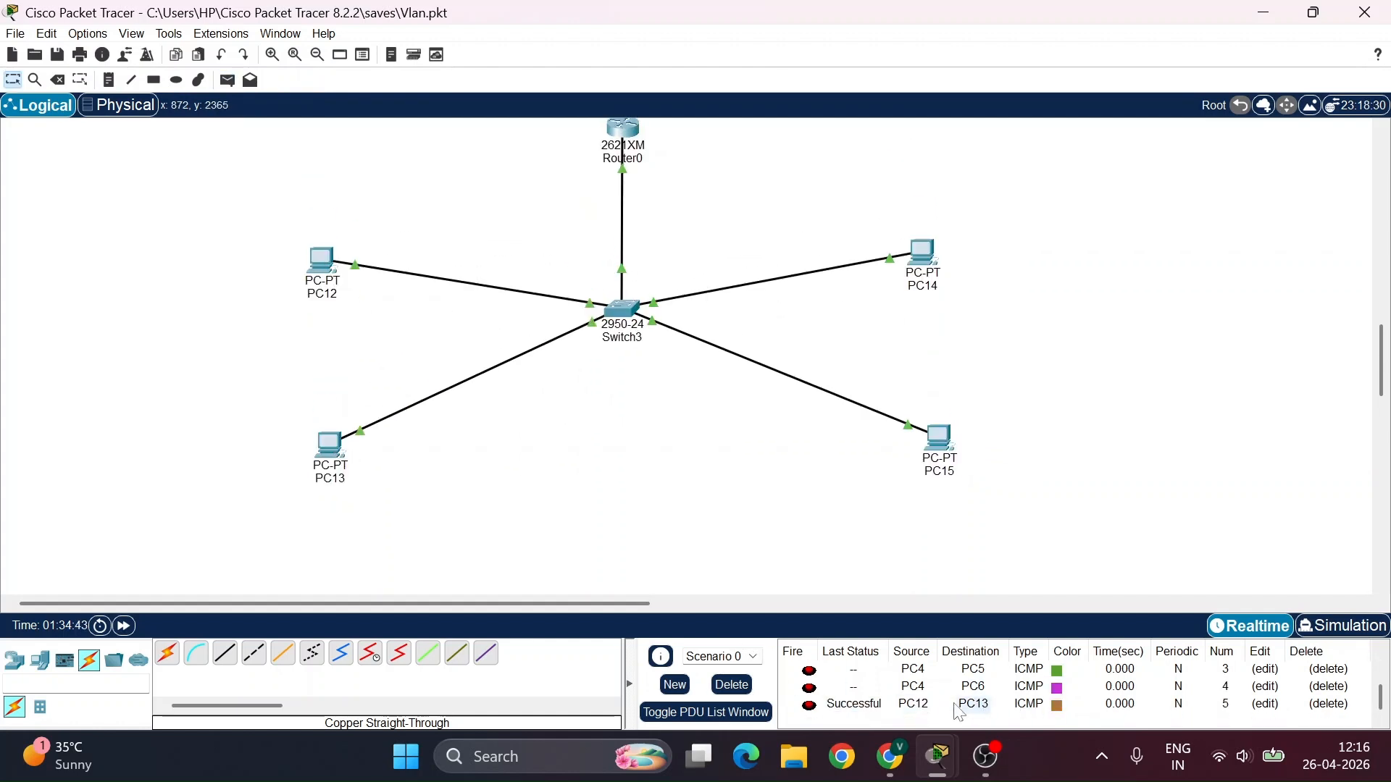
Send a simple PDU from PC12 to PC14 to test routing between the VLANs and check its status
left_click(228, 79)
left_click(329, 263)
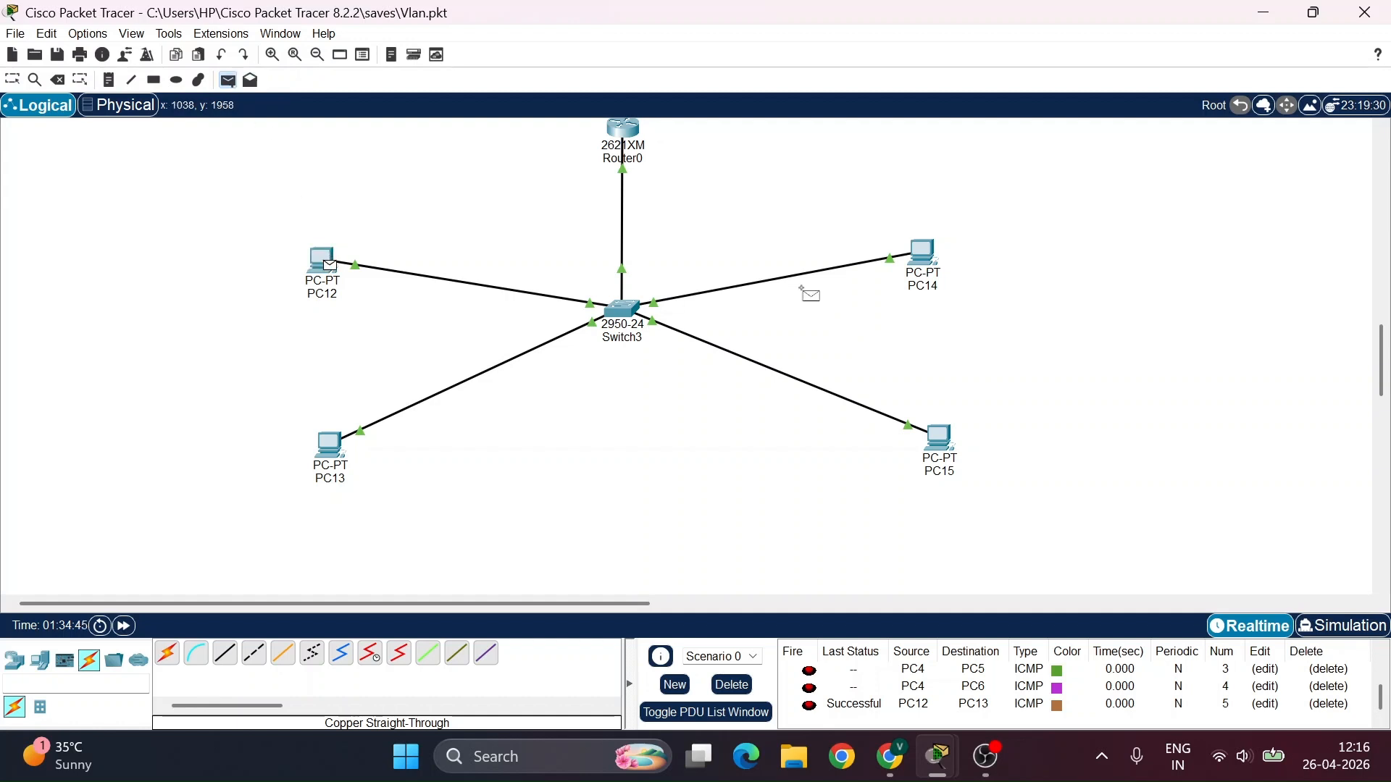
left_click(922, 255)
scroll(870, 471, "right", 5)
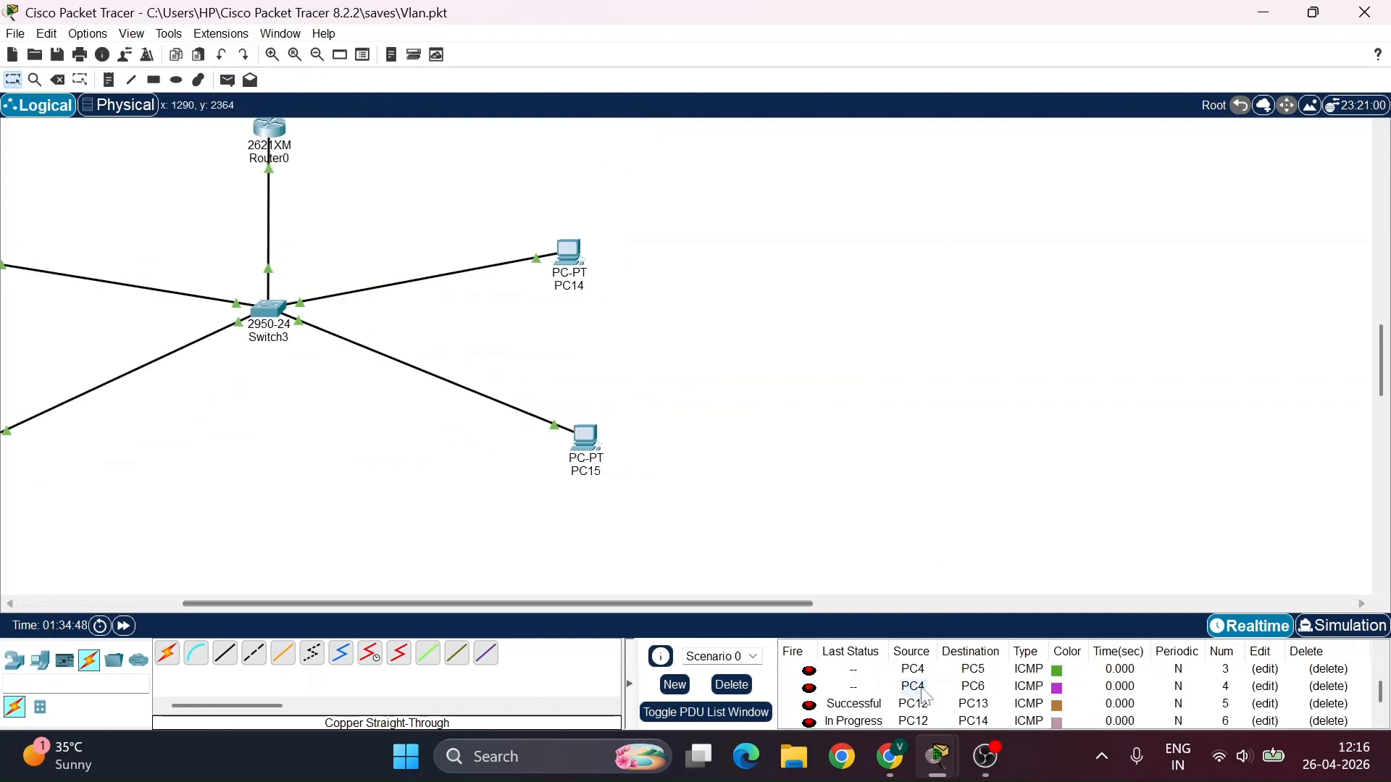
scroll(926, 696, "down", 1)
scroll(862, 520, "left", 5)
Send a simple PDU from PC12 to PC15 and check its status in the PDU list
left_click(227, 80)
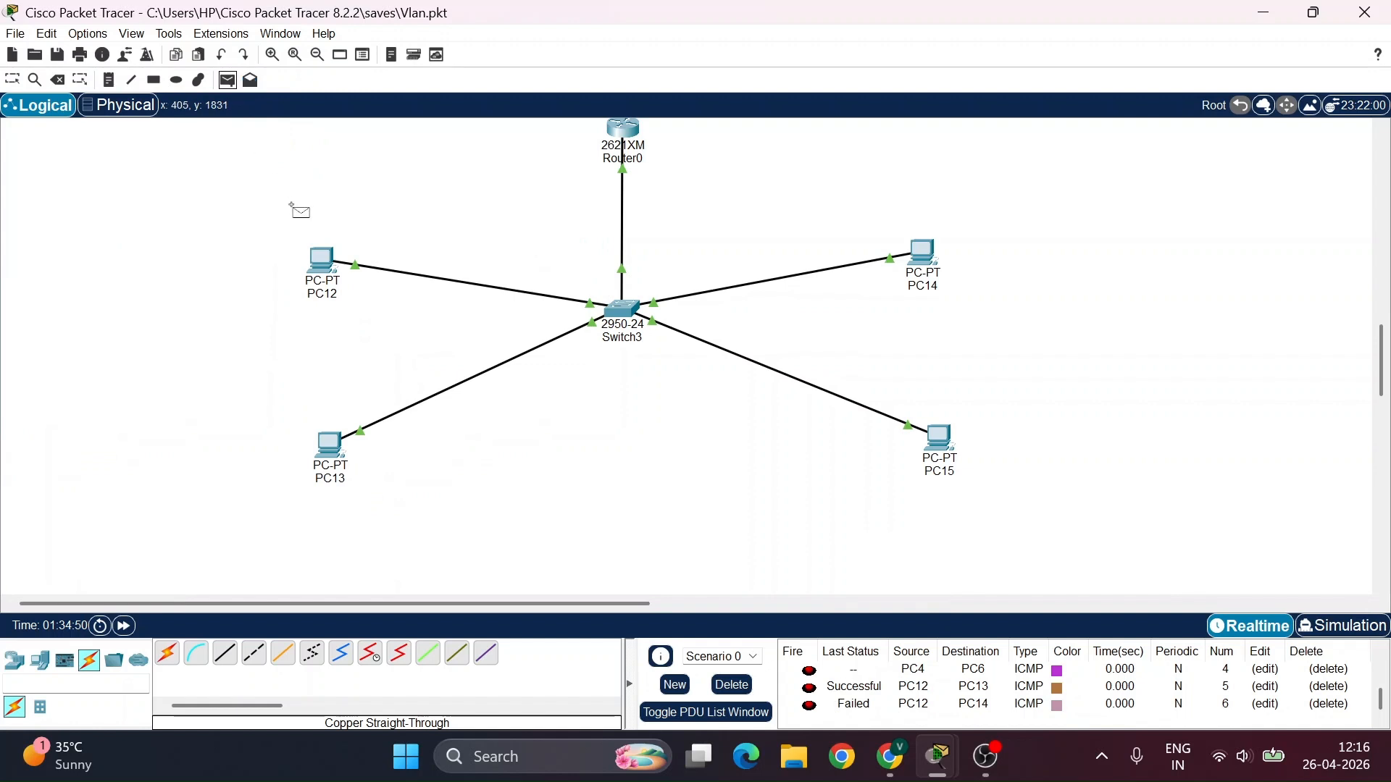
left_click(330, 262)
left_click(934, 439)
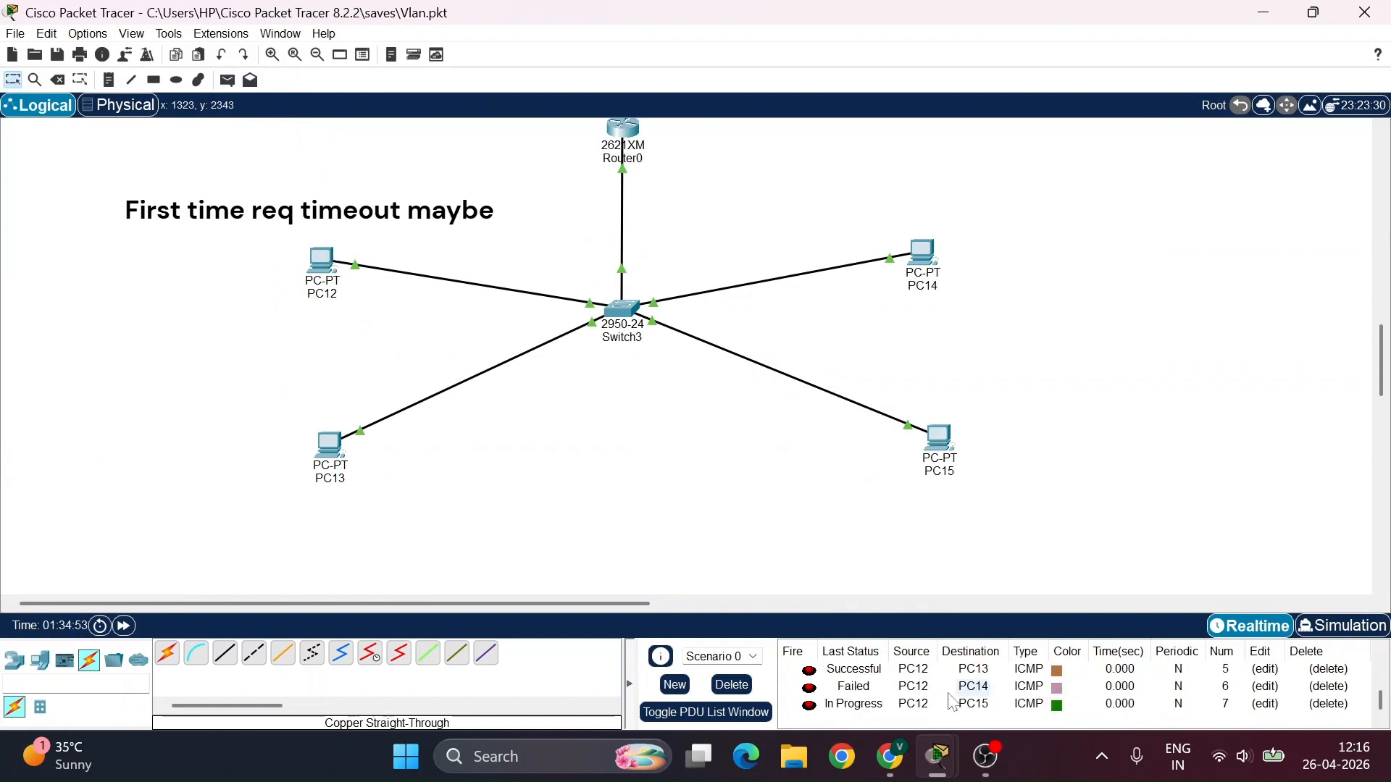
scroll(912, 710, "up", 3)
scroll(915, 558, "down", 5)
scroll(911, 724, "down", 3)
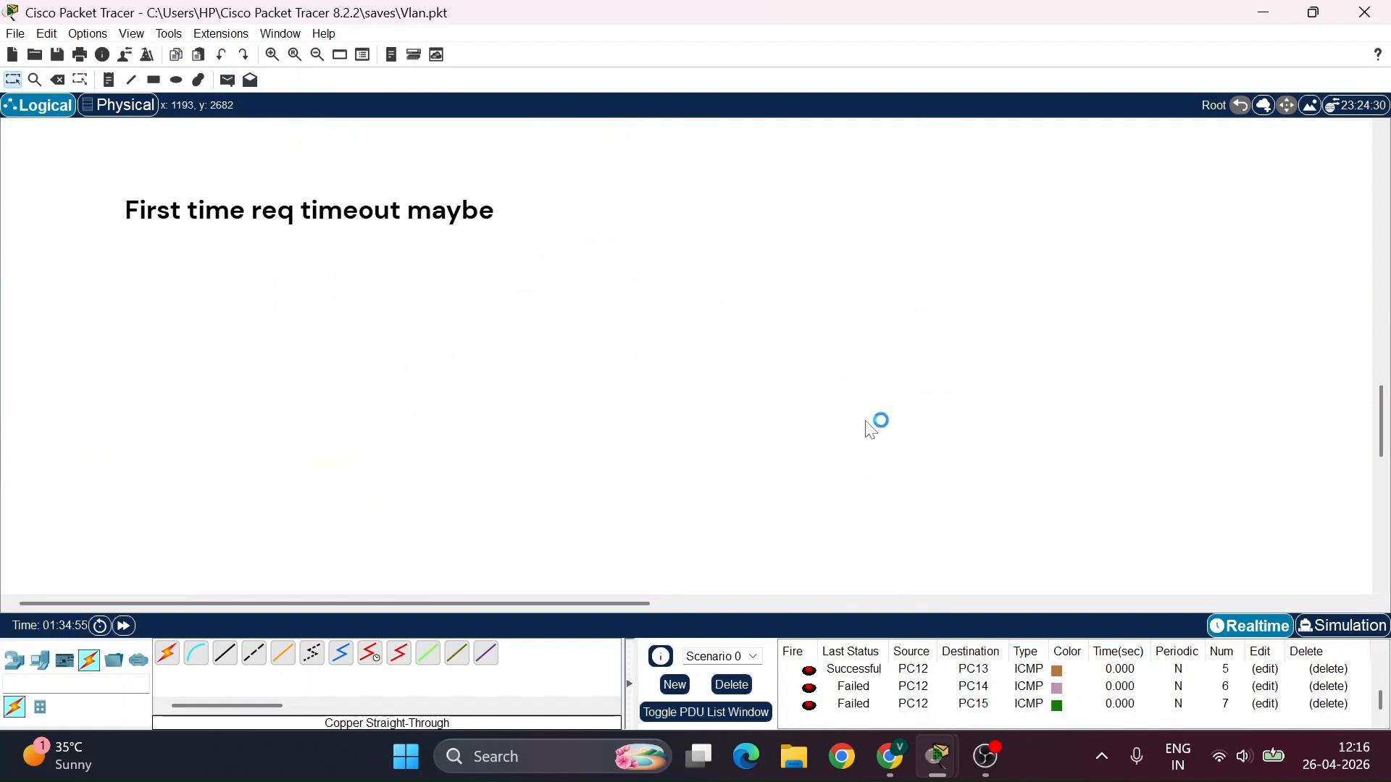
Send another simple PDU from PC12 to PC13
scroll(876, 425, "up", 5)
left_click(229, 81)
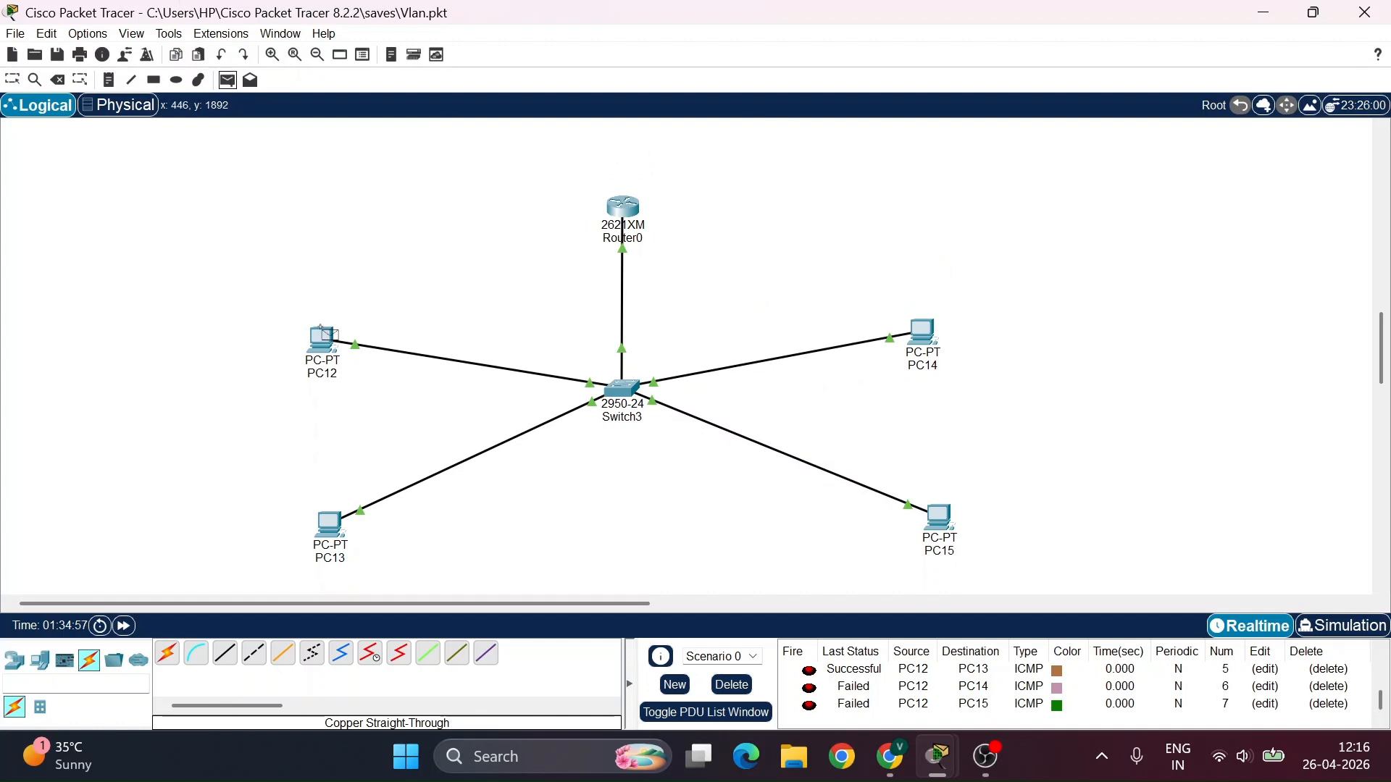
left_click(333, 518)
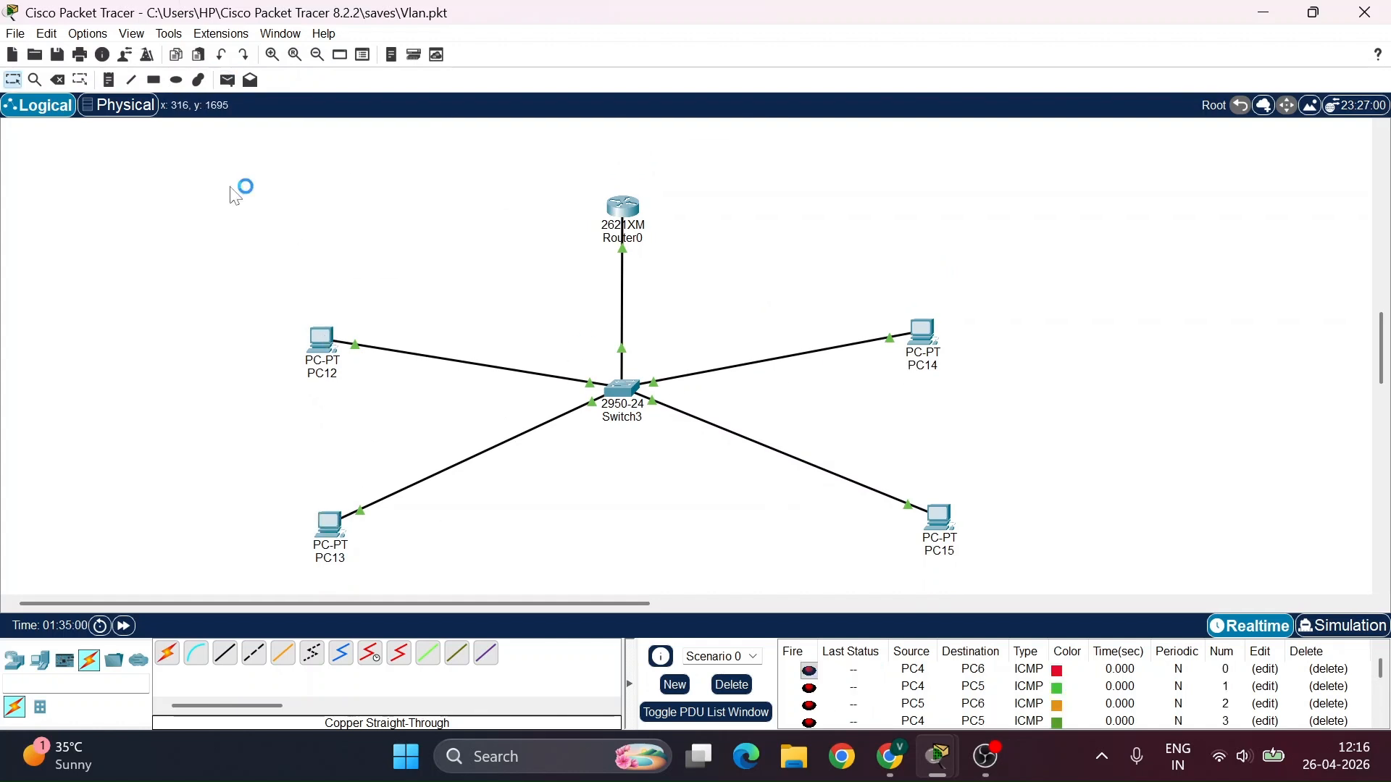
scroll(527, 472, "down", 3)
scroll(523, 475, "up", 3)
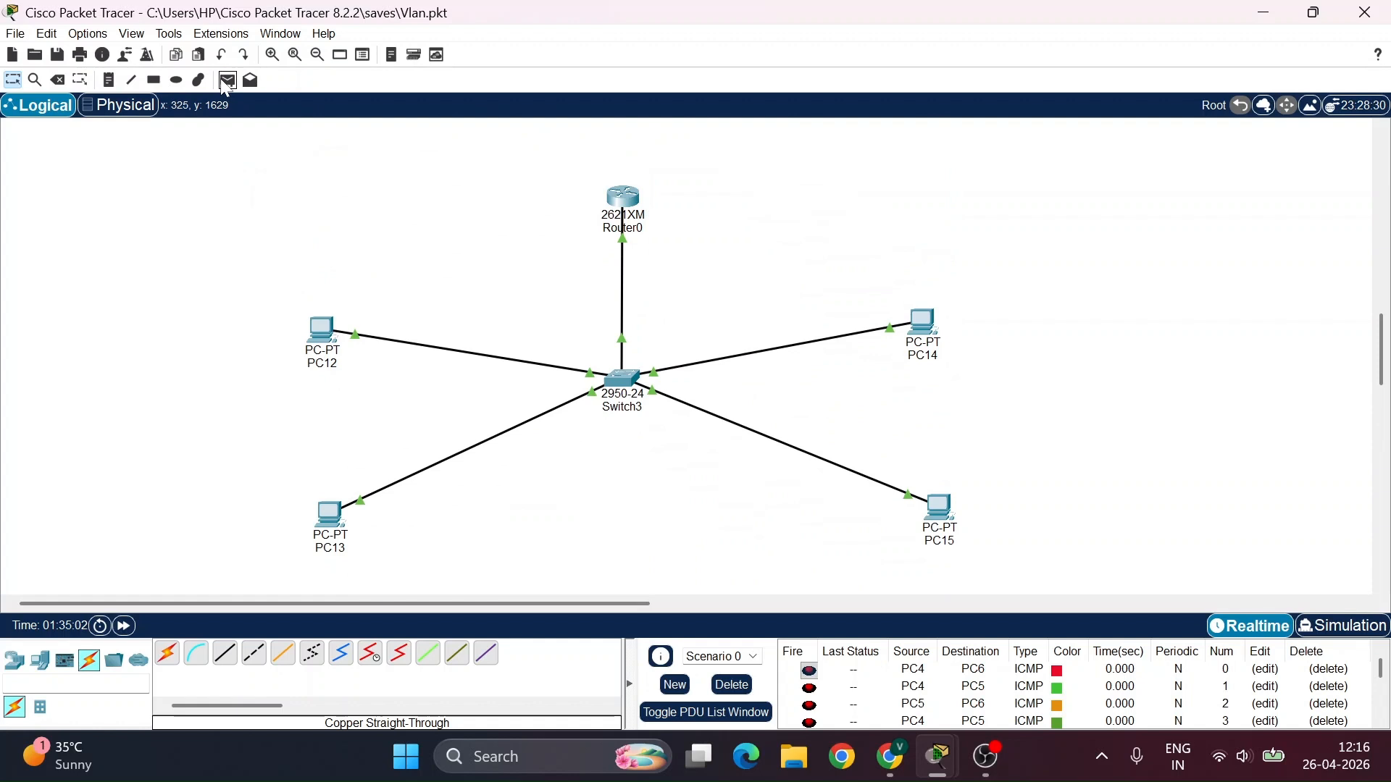
Send a simple PDU from PC15 back to PC12 and check its status in the PDU list
left_click(227, 80)
left_click(941, 511)
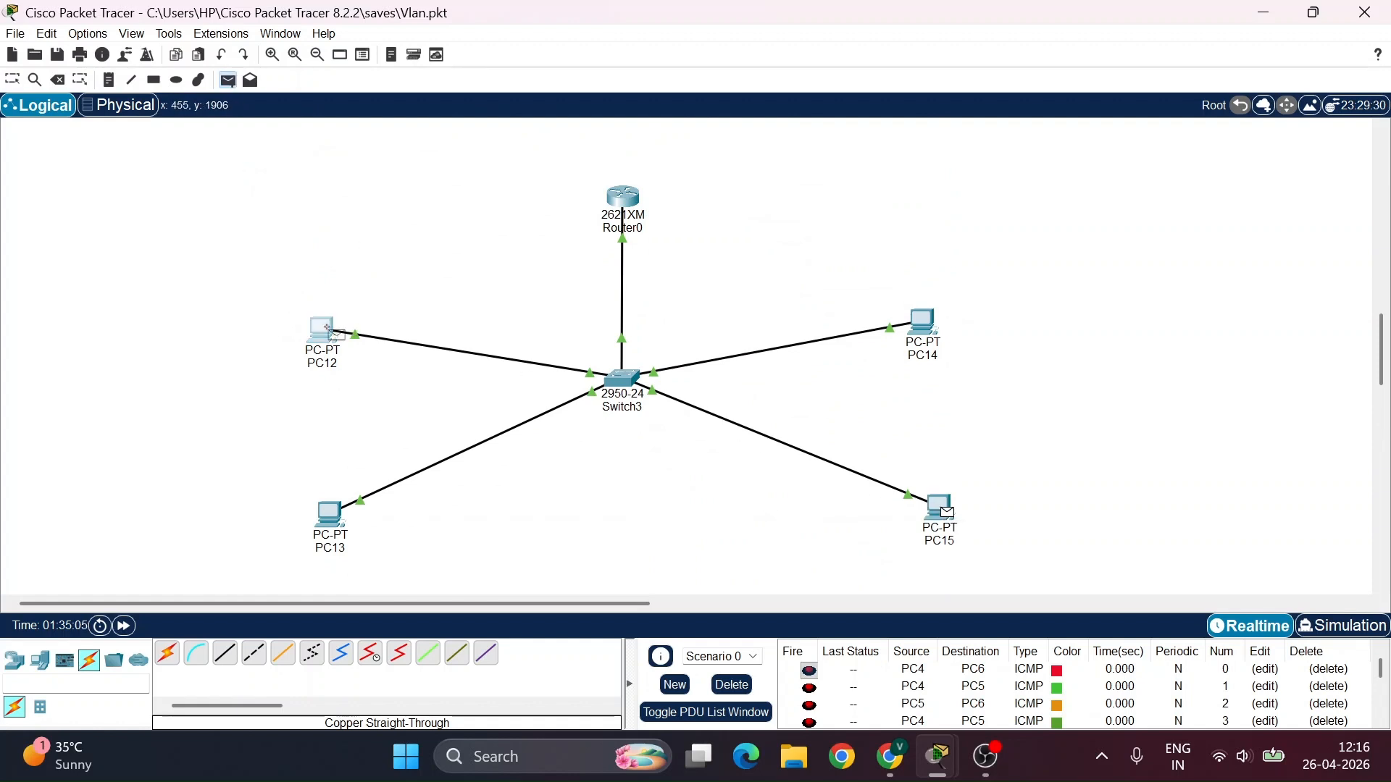
left_click(330, 329)
scroll(898, 674, "down", 3)
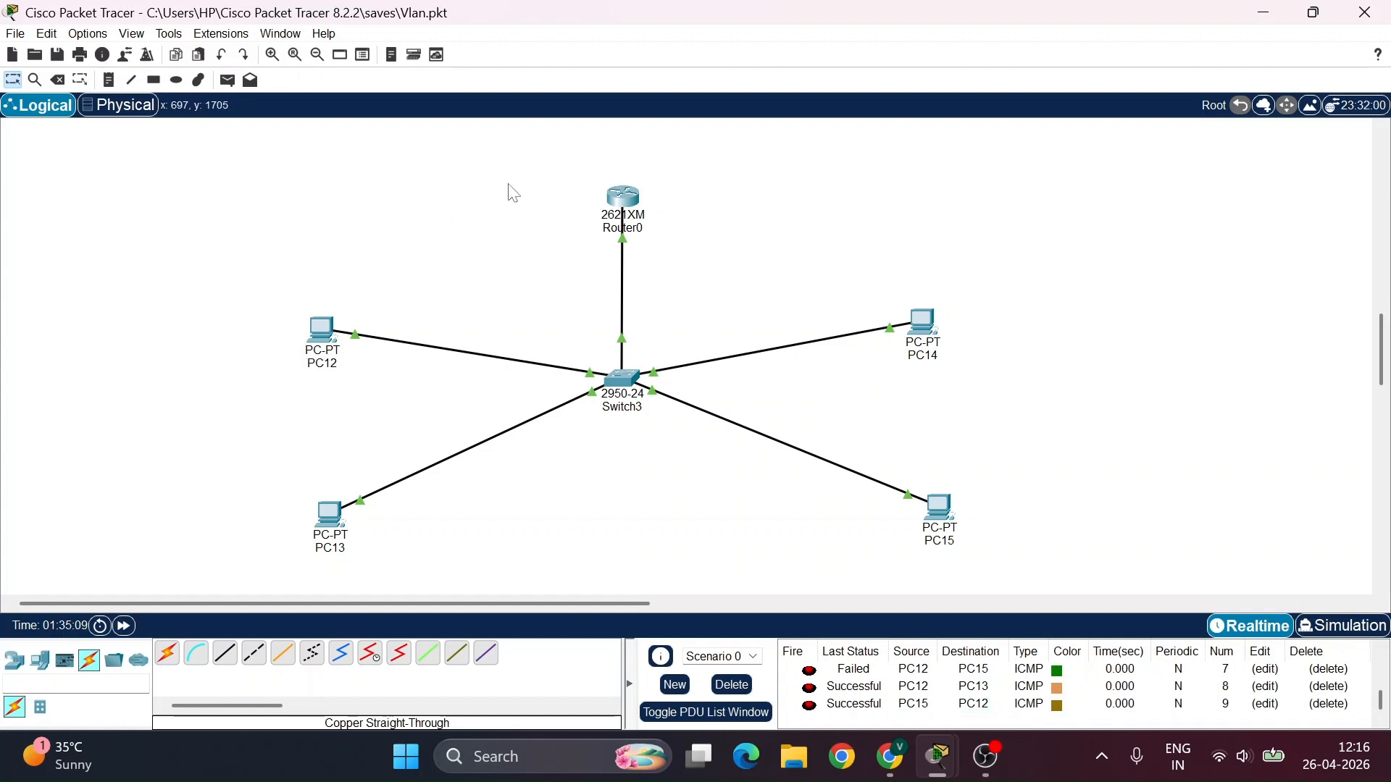
Send a simple PDU from PC13 to PC14 to test connectivity across the VLANs
left_click(234, 86)
left_click(340, 517)
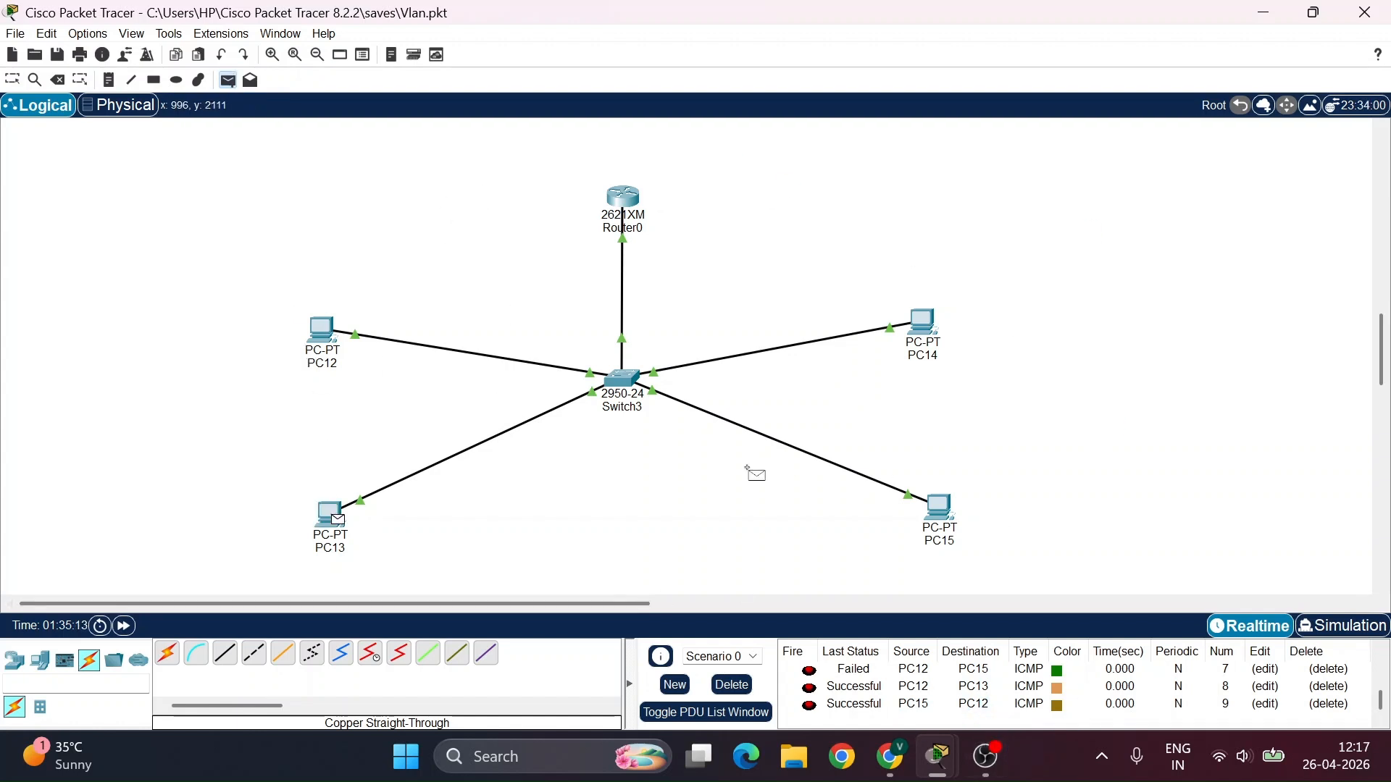
left_click(930, 332)
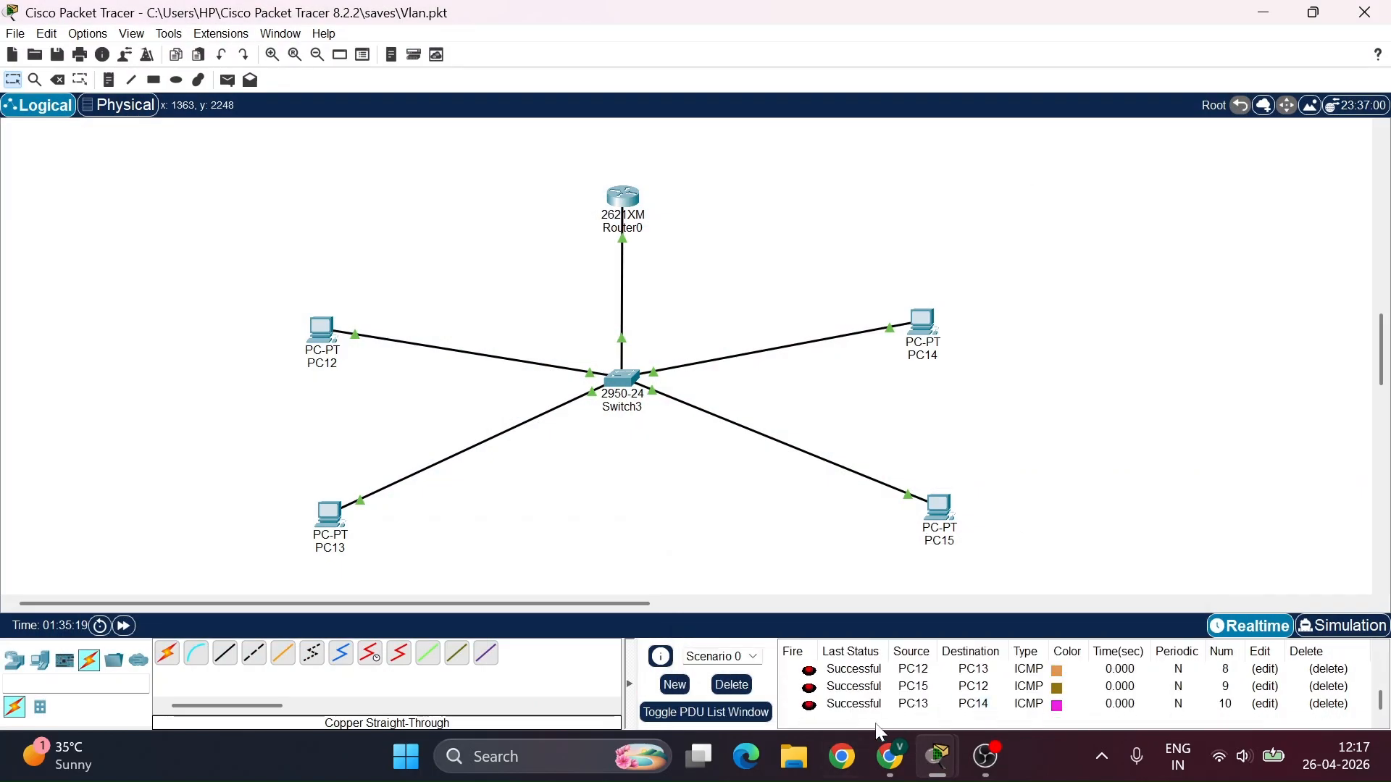
Repeat the simple PDU test from PC12 to PC14
left_click(227, 80)
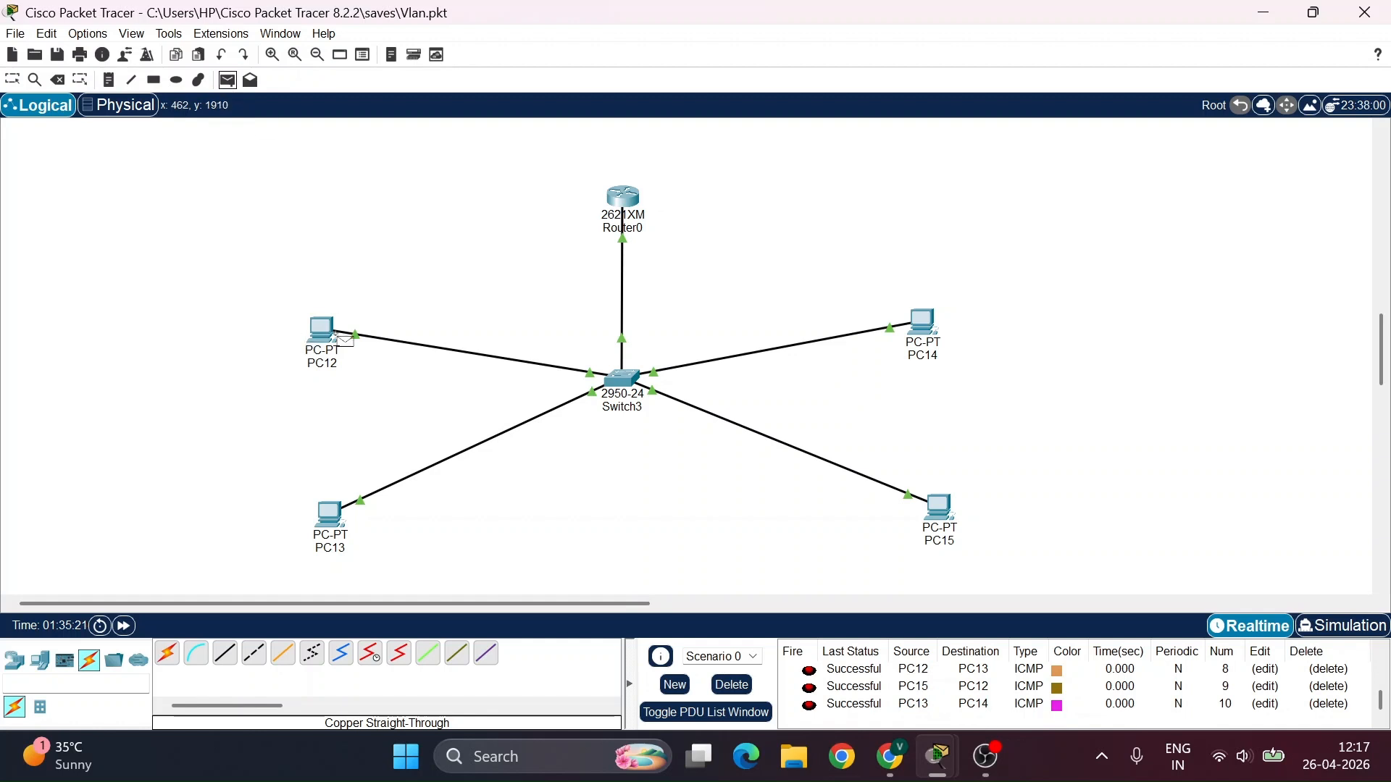
left_click(323, 332)
left_click(916, 326)
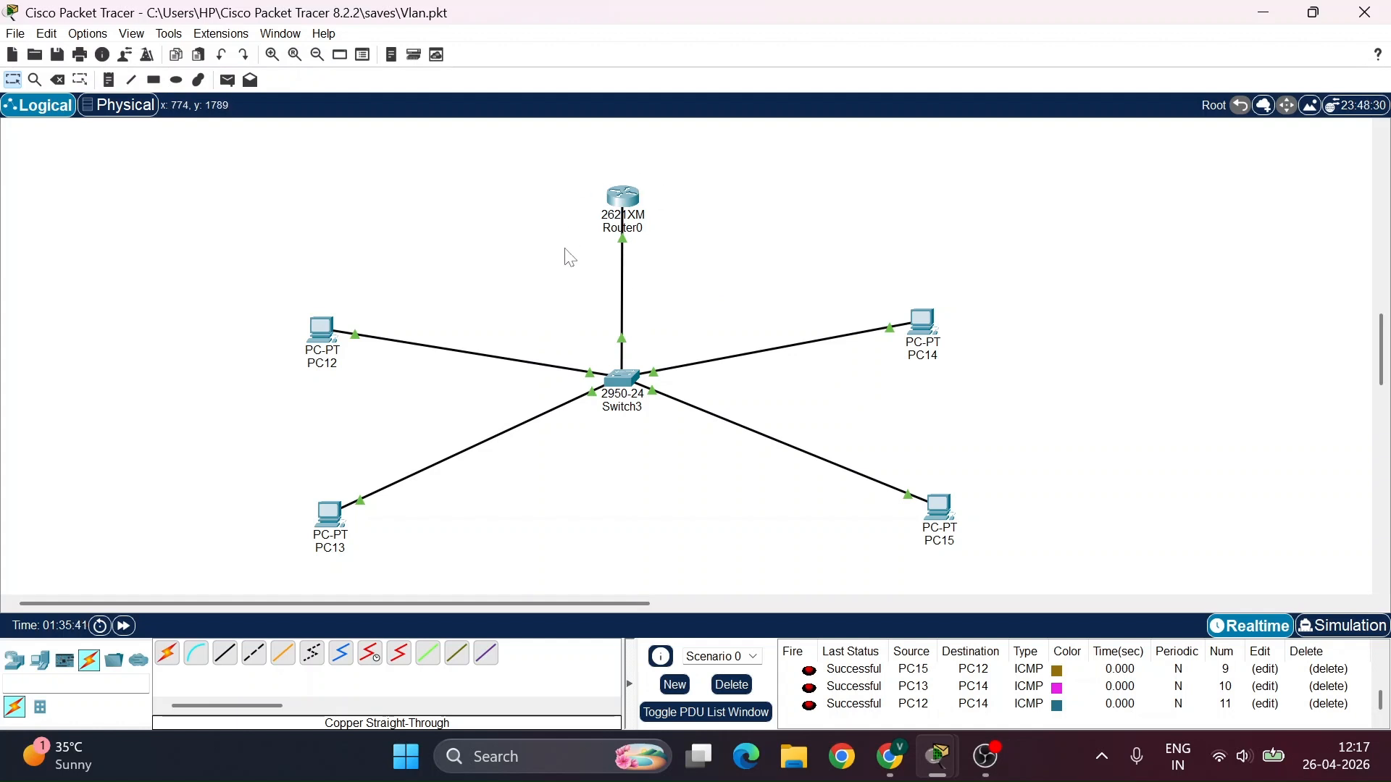
Examine the port summary of Router0, including its subinterface IP addresses and link states
left_click(634, 199)
mouse_move(635, 199)
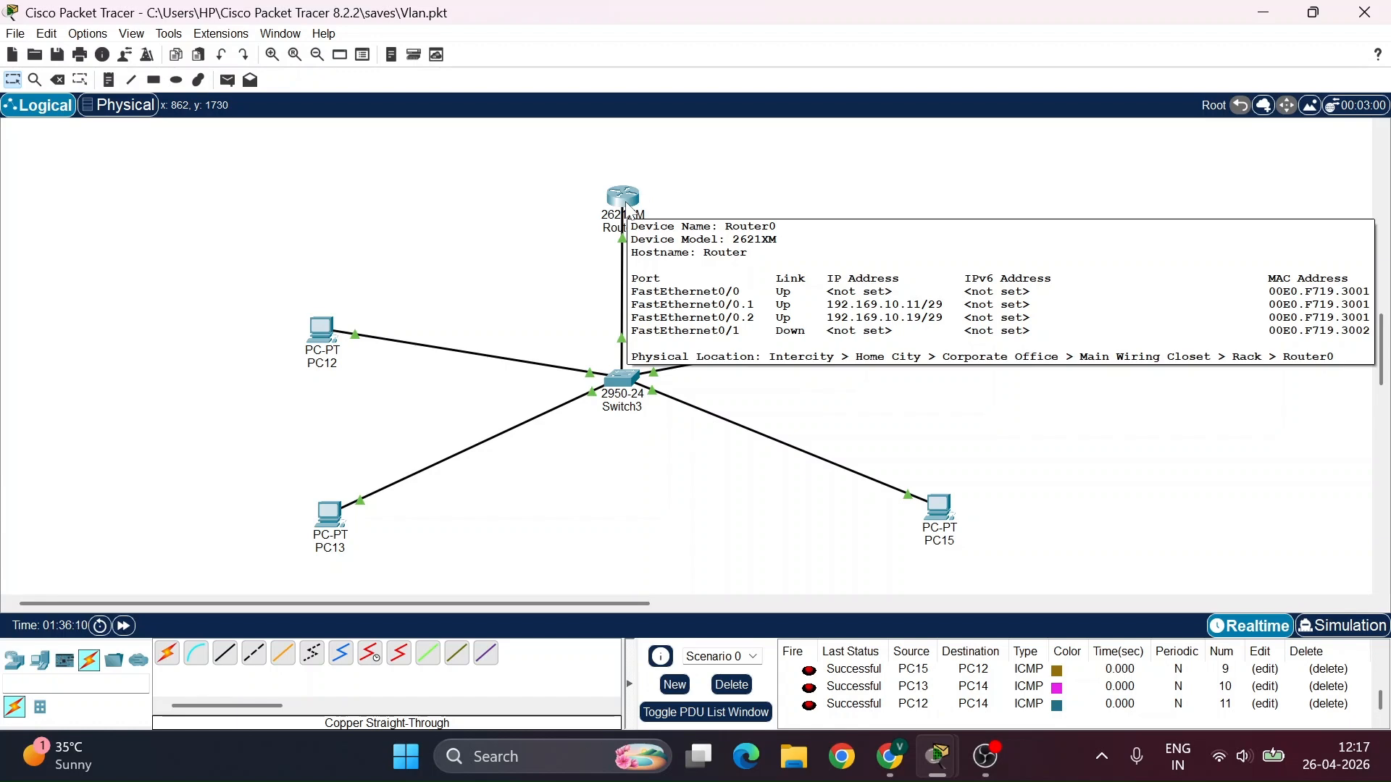
scroll(724, 463, "down", 2)
scroll(739, 472, "up", 1)
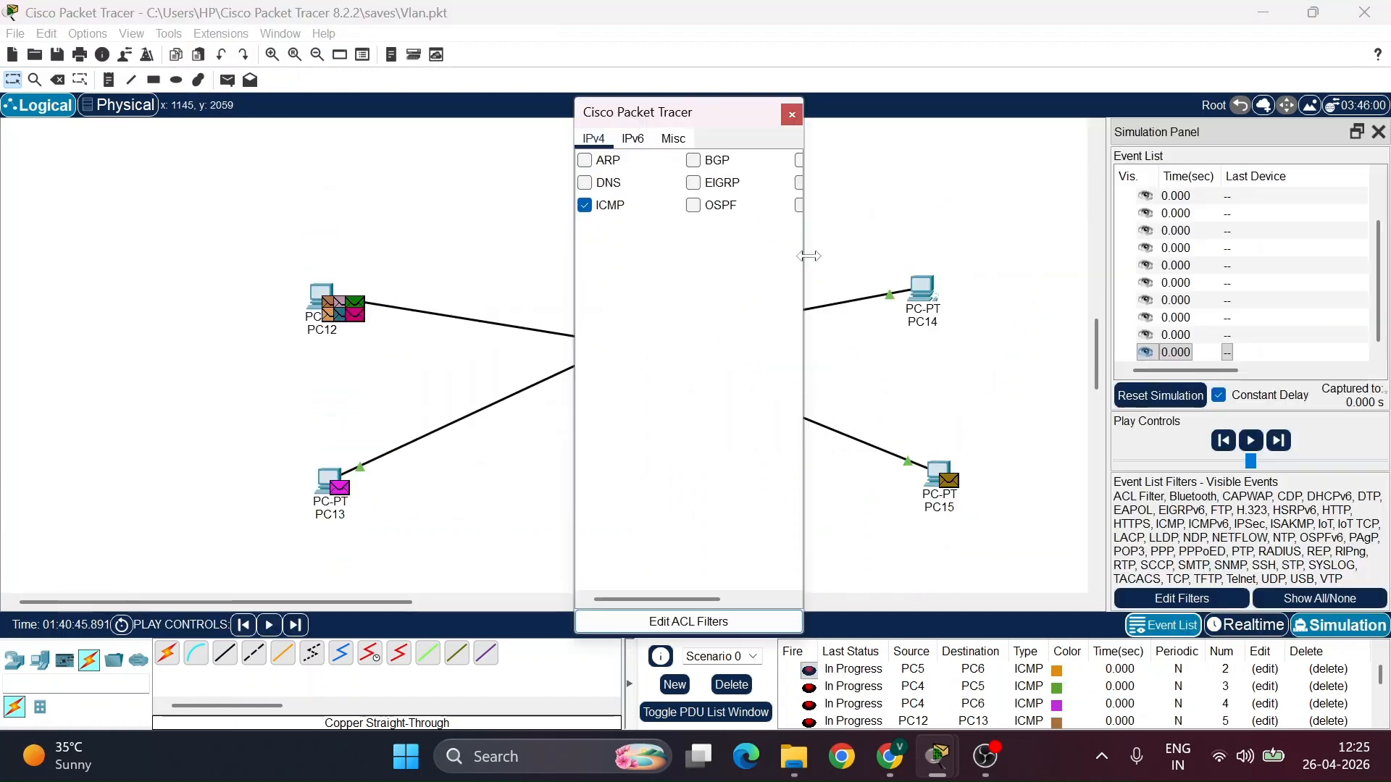
Close the event filter window and add a simple PDU from PC12 to PC14 in simulation mode
left_click(792, 115)
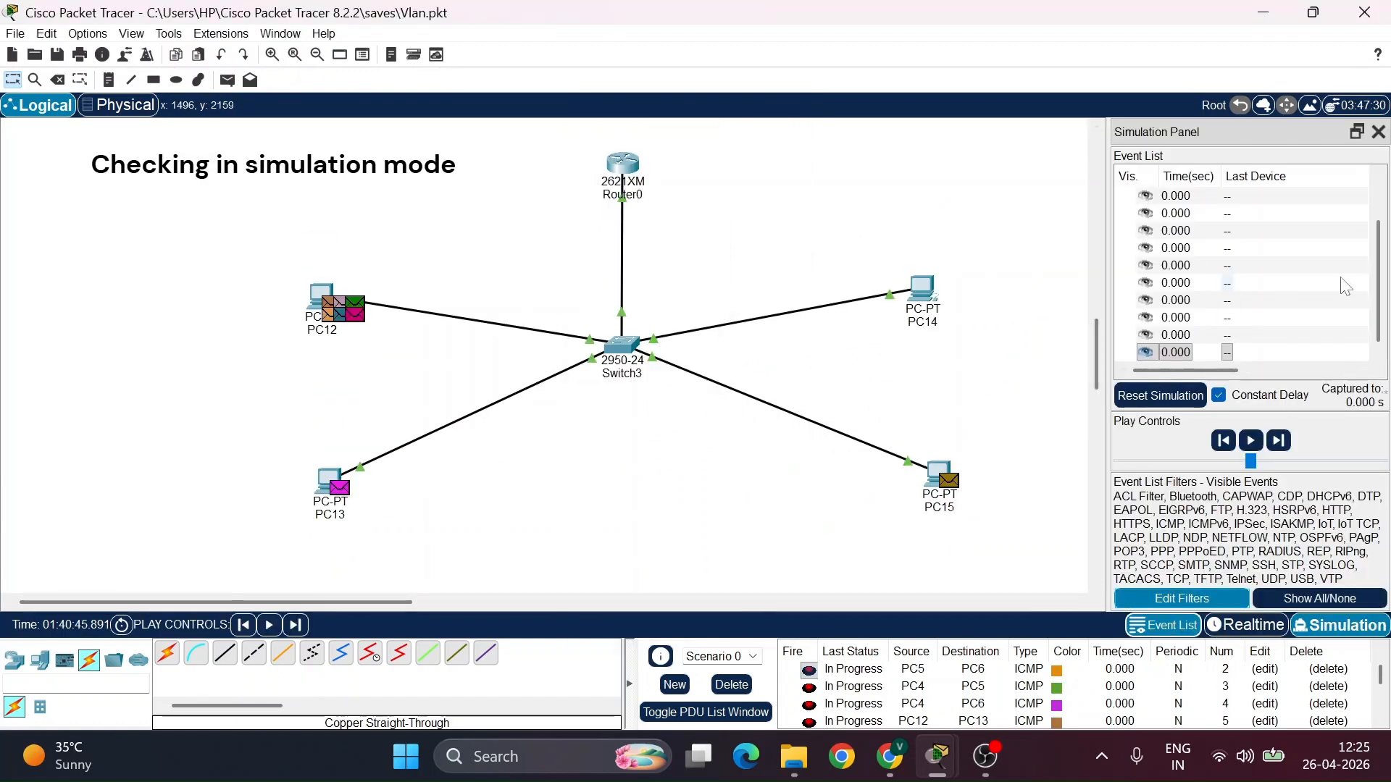
scroll(981, 706, "down", 3)
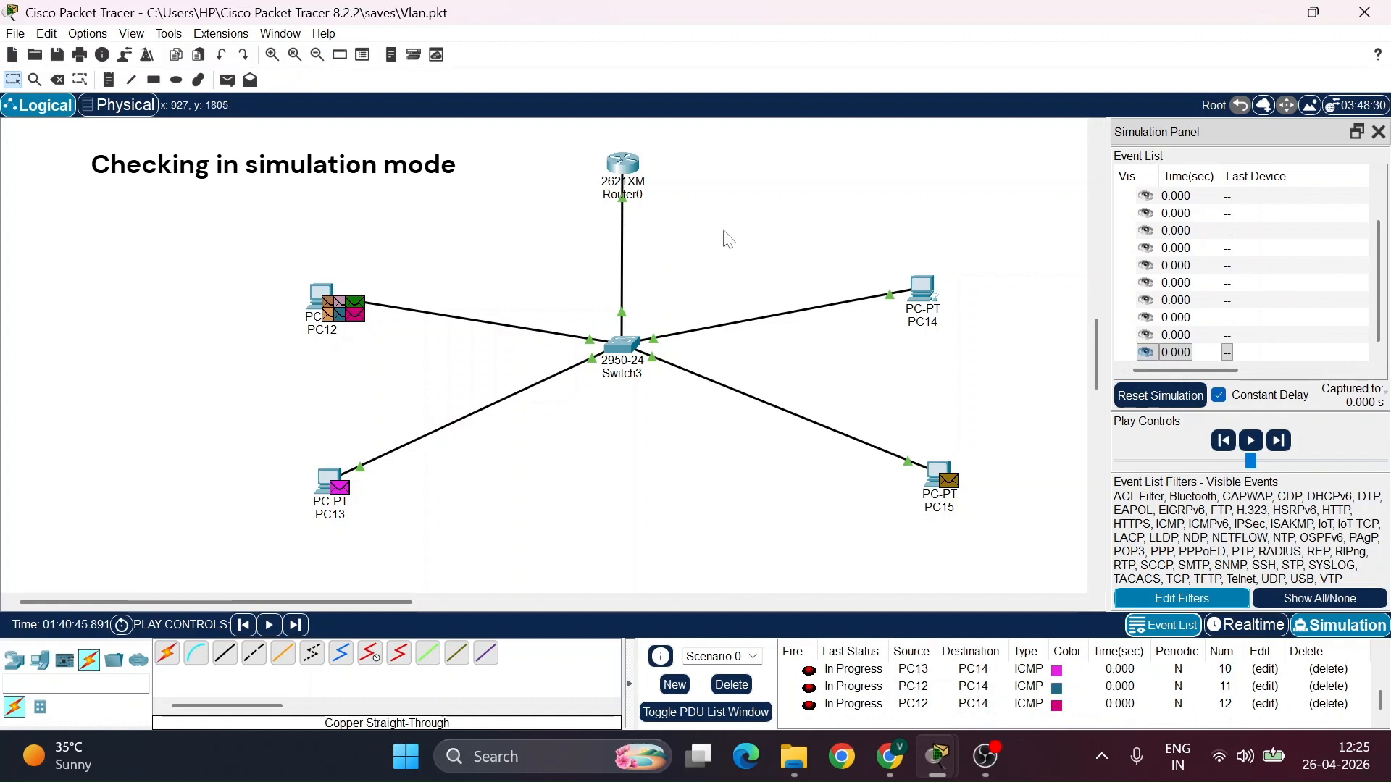
left_click(227, 80)
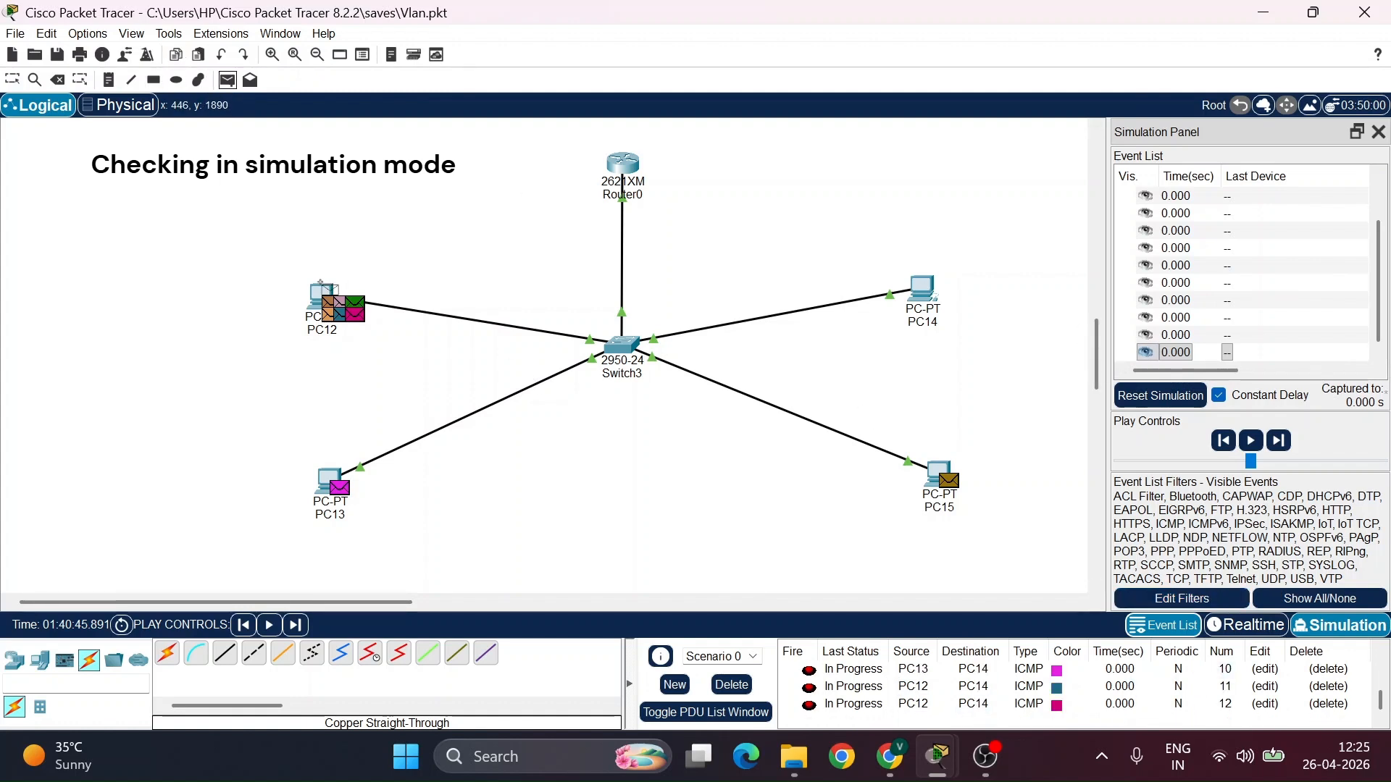
left_click(320, 290)
left_click(922, 288)
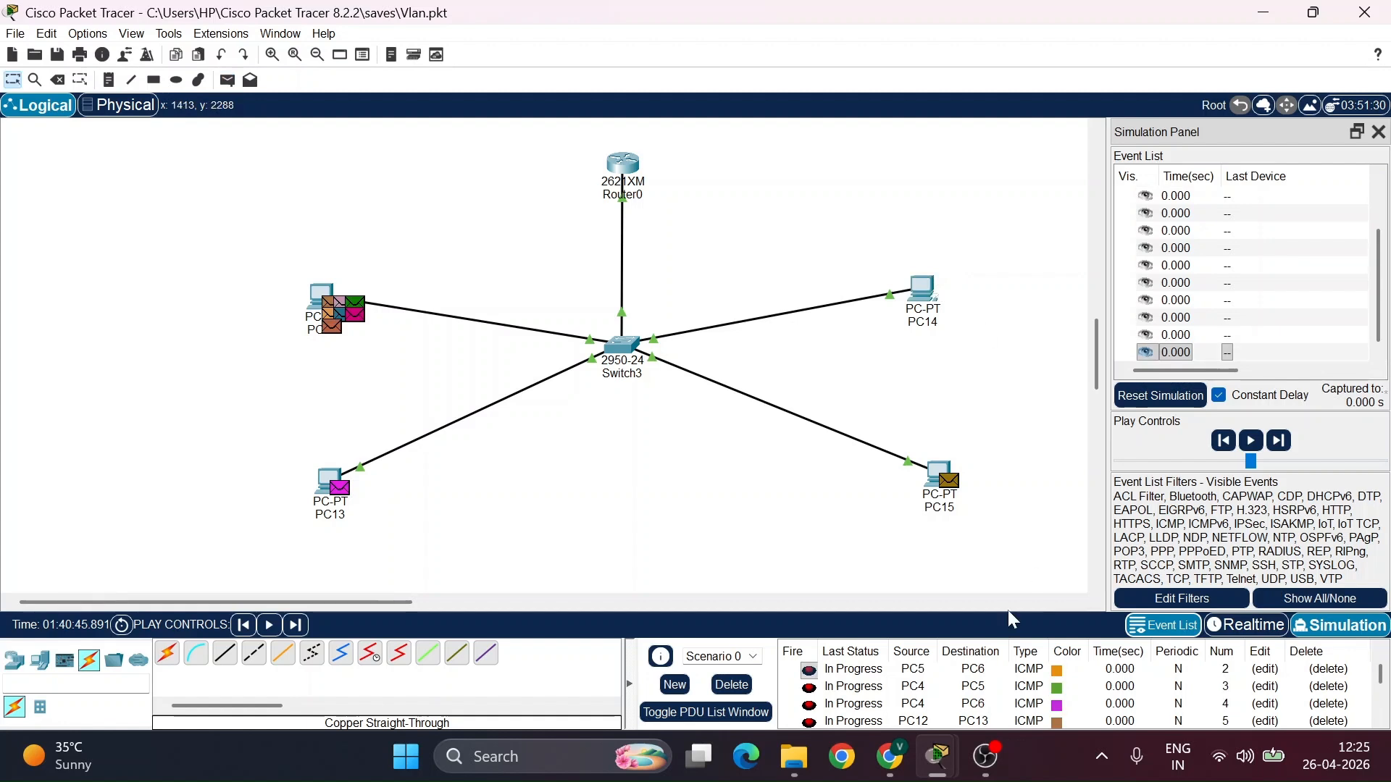
scroll(970, 707, "down", 3)
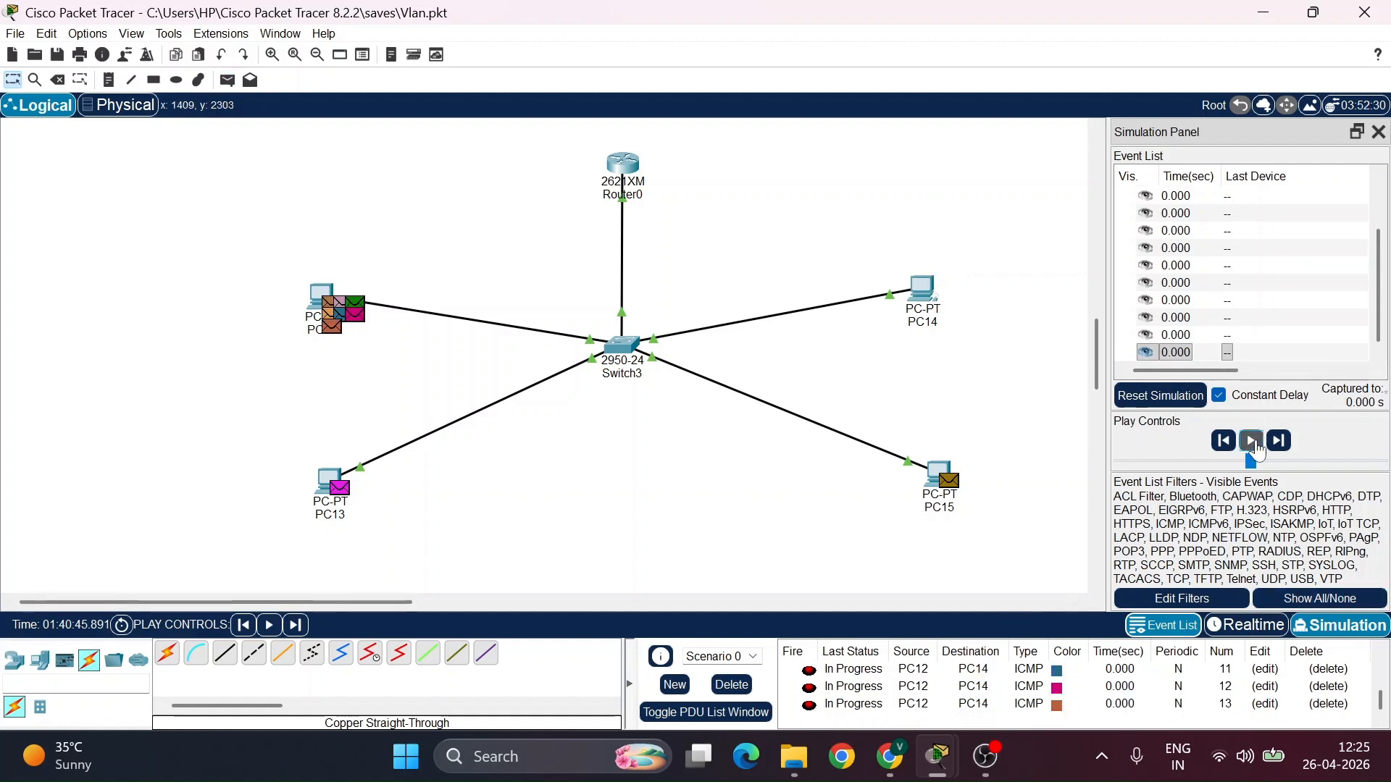
Play the simulation and follow the ICMP packets through Switch3 and Router0 in the topology and event list
left_click(1252, 442)
scroll(1055, 728, "up", 1)
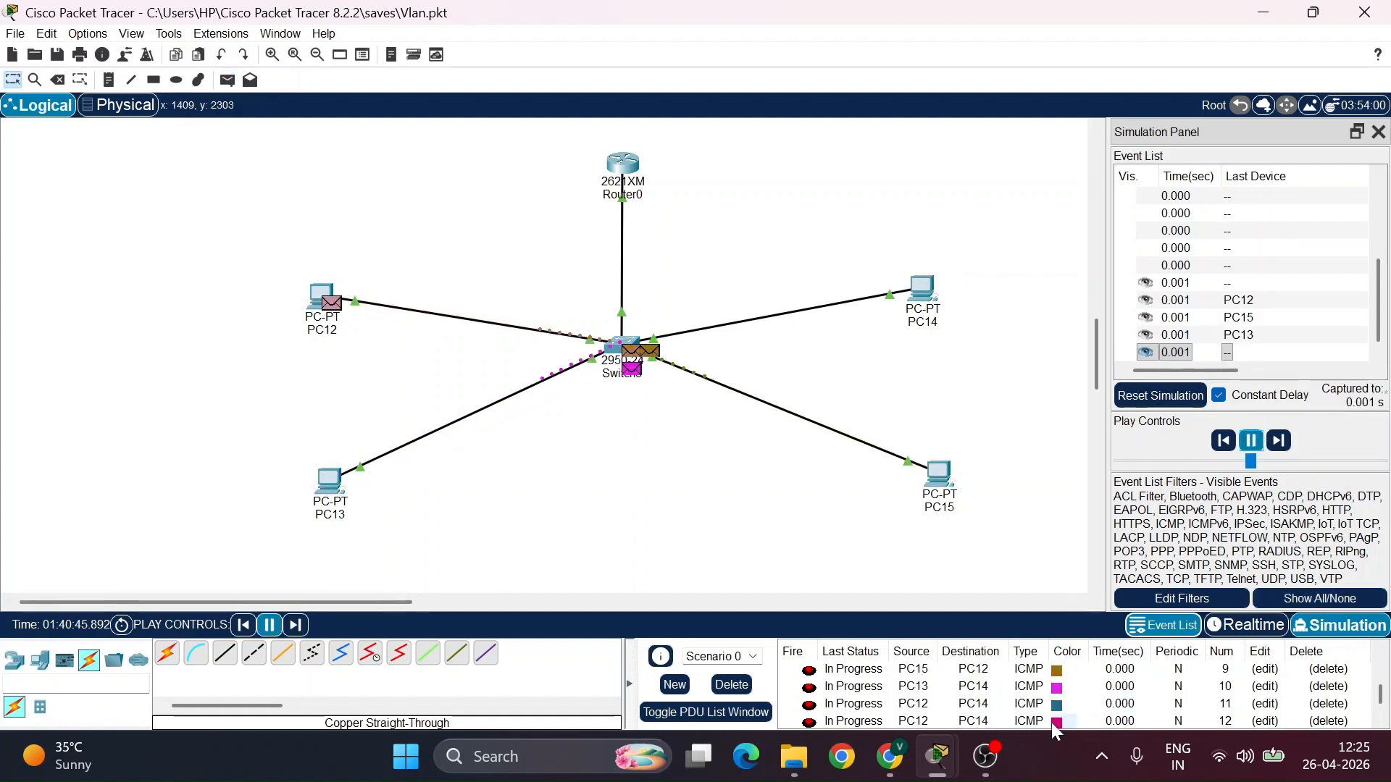
scroll(1051, 723, "up", 3)
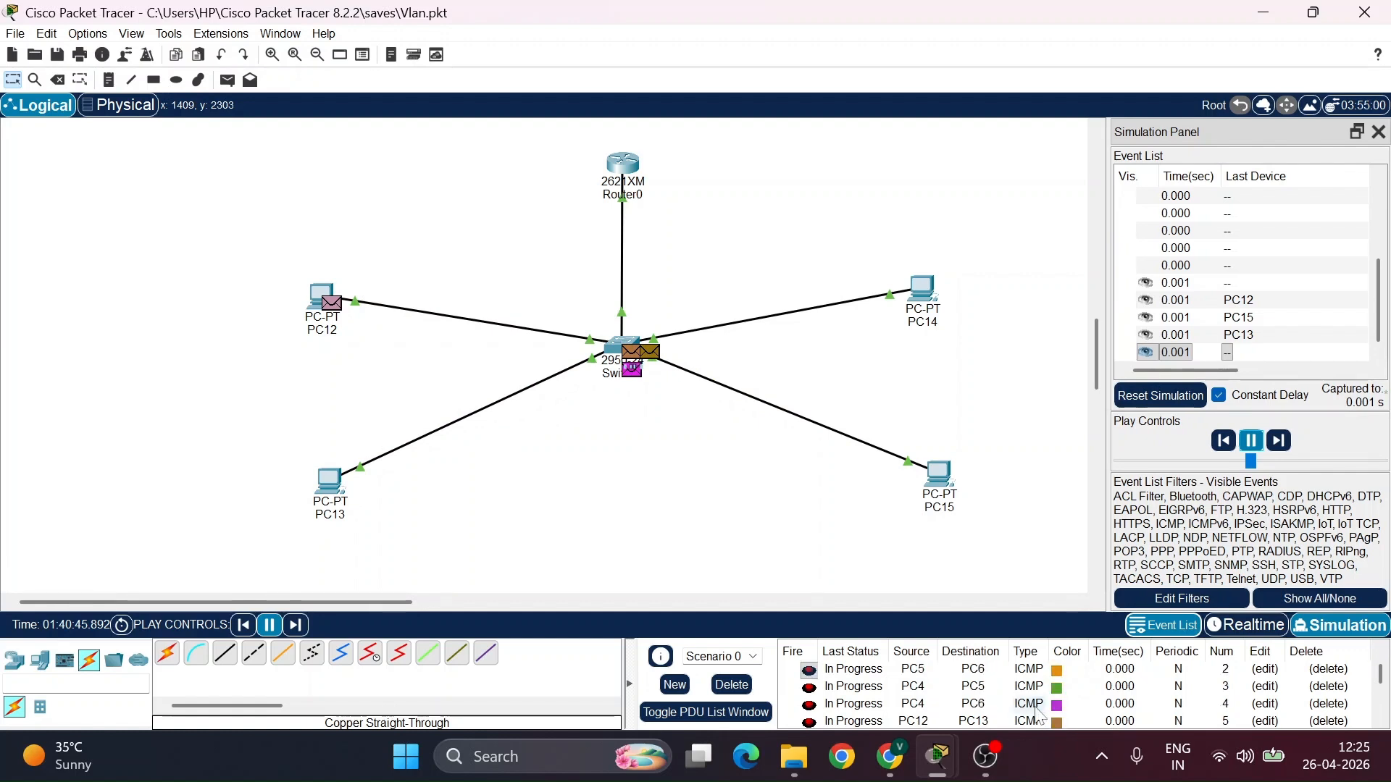
scroll(1040, 714, "up", 2)
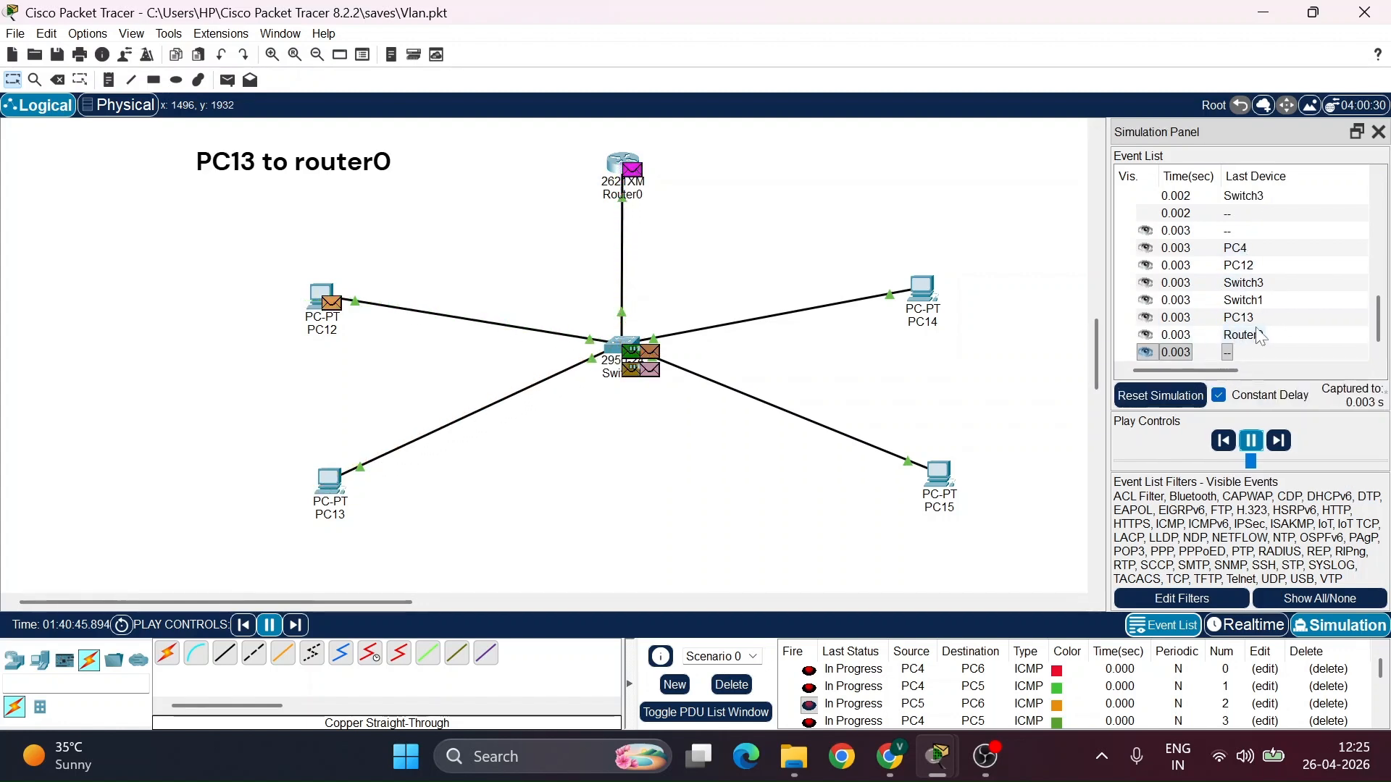
scroll(1001, 299, "up", 2)
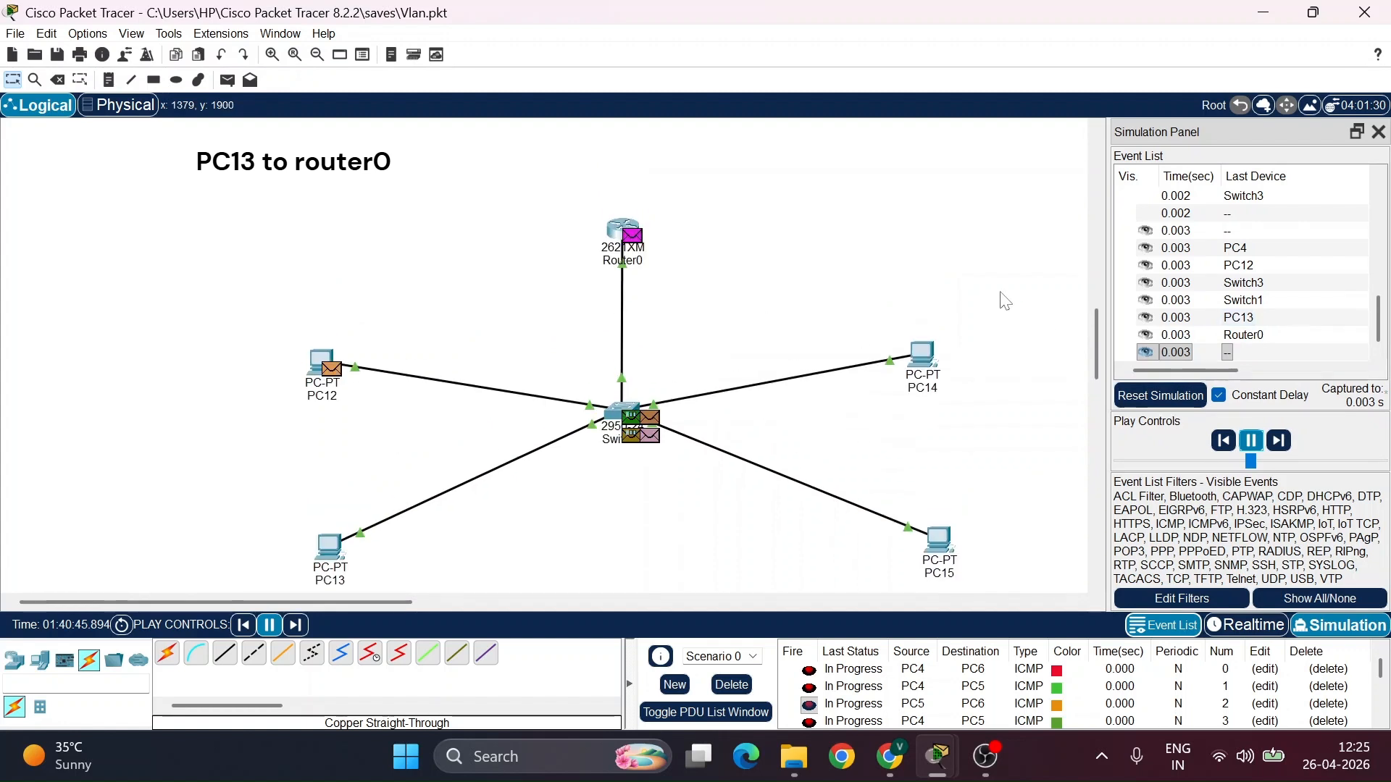
scroll(1004, 300, "down", 1)
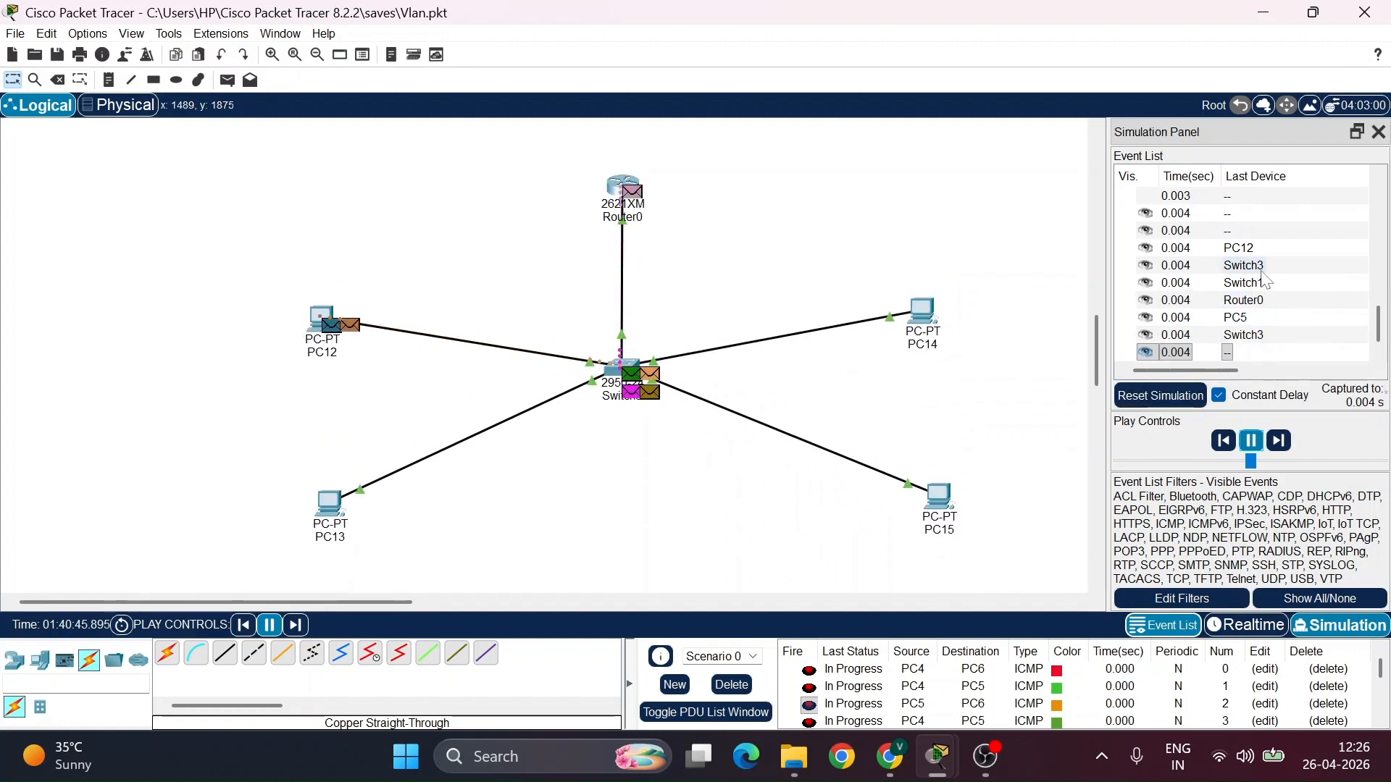